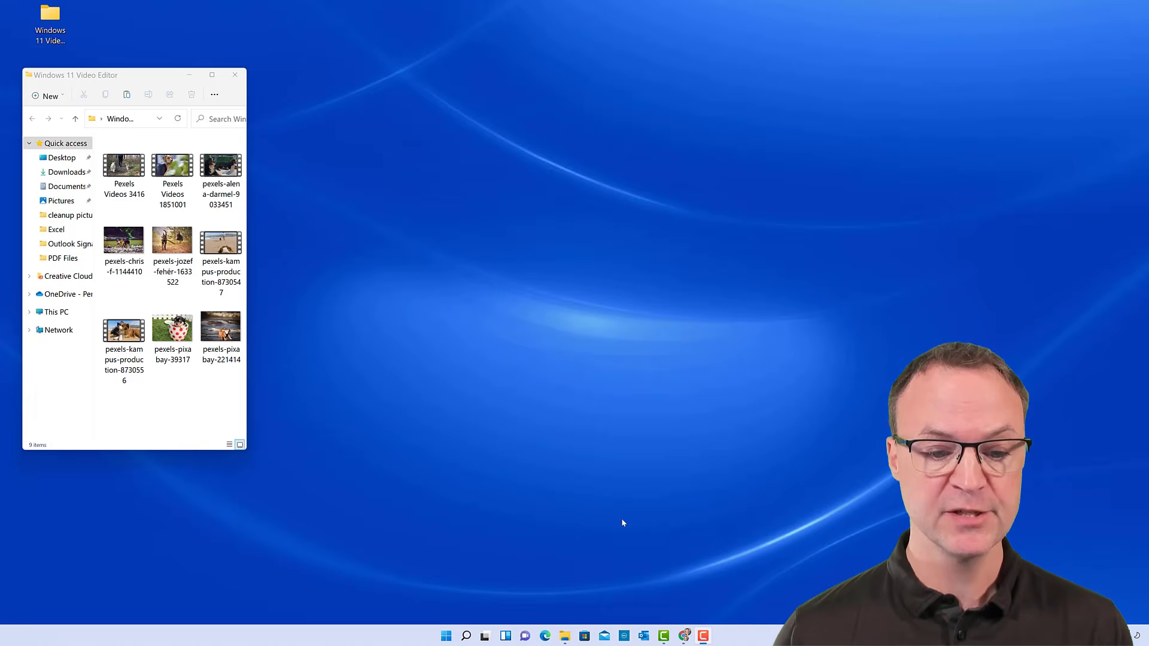
Switch to Chrome and browse the dog videos on Pexels, then view the photo results for the same search
mouse_move(684, 638)
left_click(682, 577)
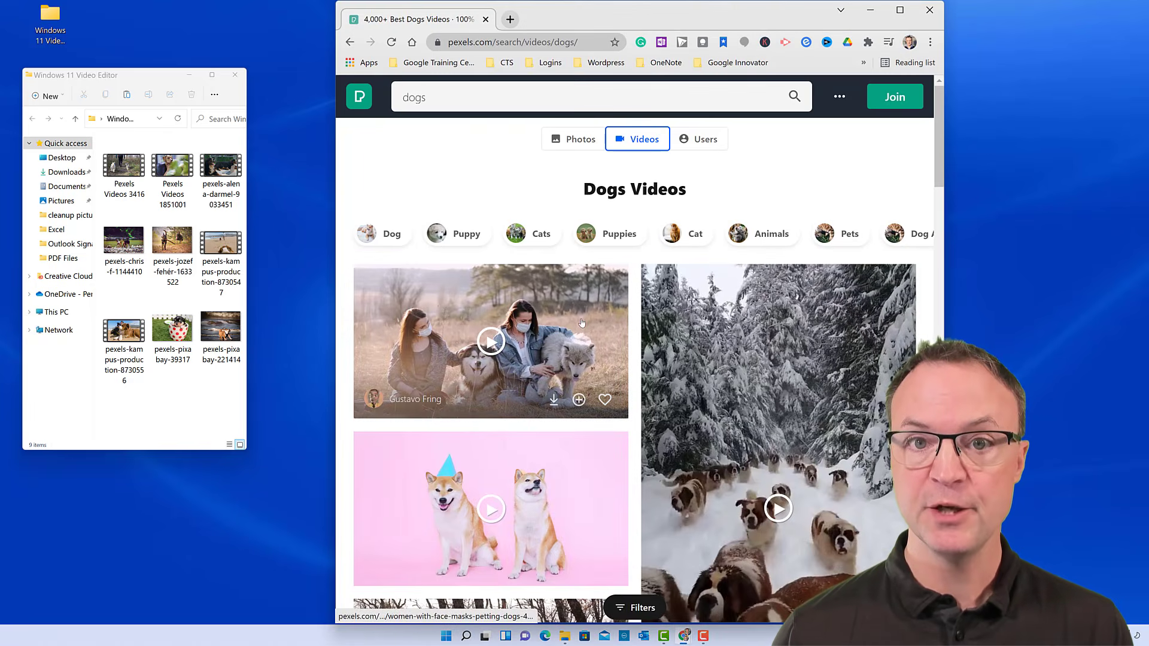
scroll(575, 329, "down", 3)
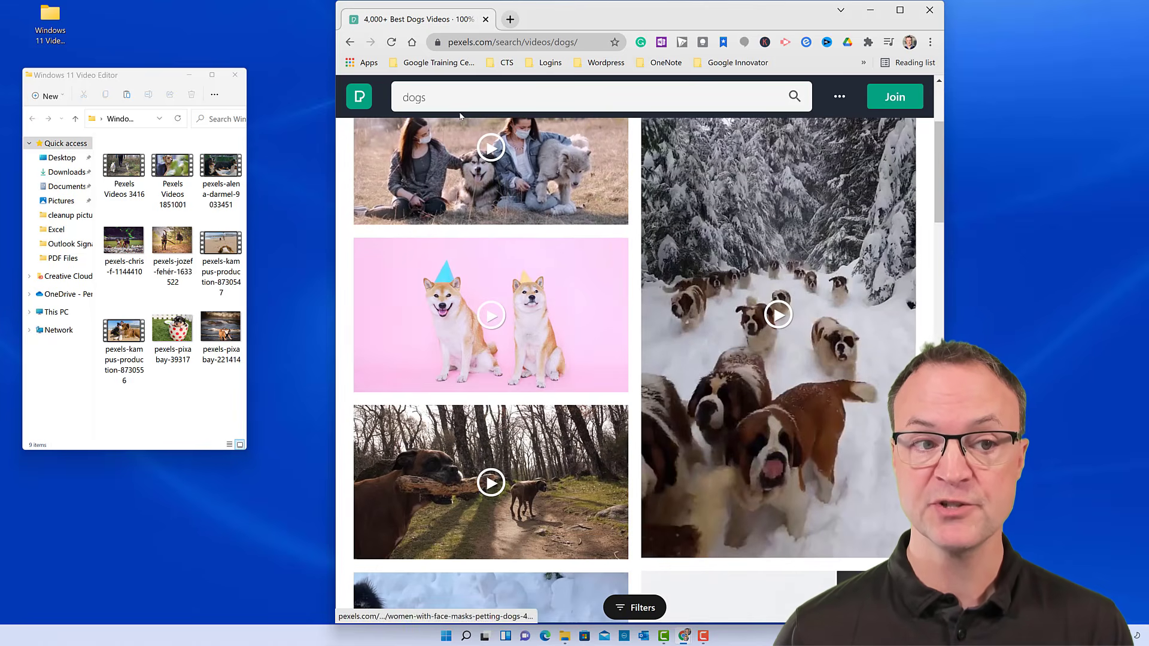
scroll(520, 321, "up", 3)
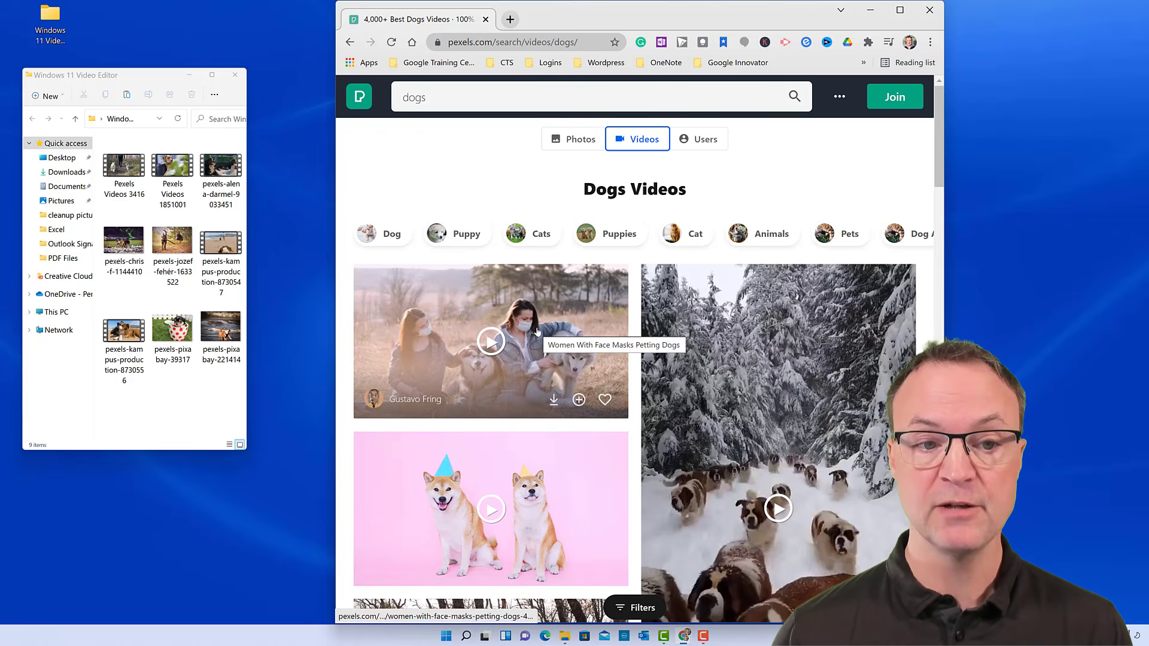
left_click(573, 138)
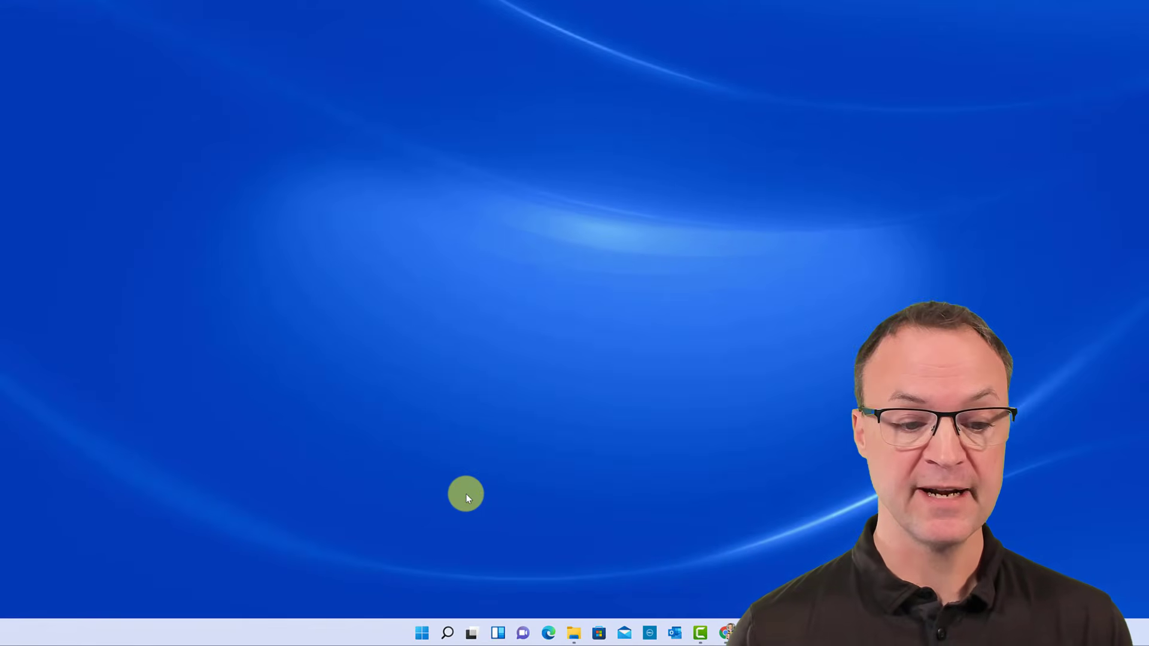
Find and open the Windows Video editor app, view the Photos collection and return to the Video Editor page
left_click(447, 633)
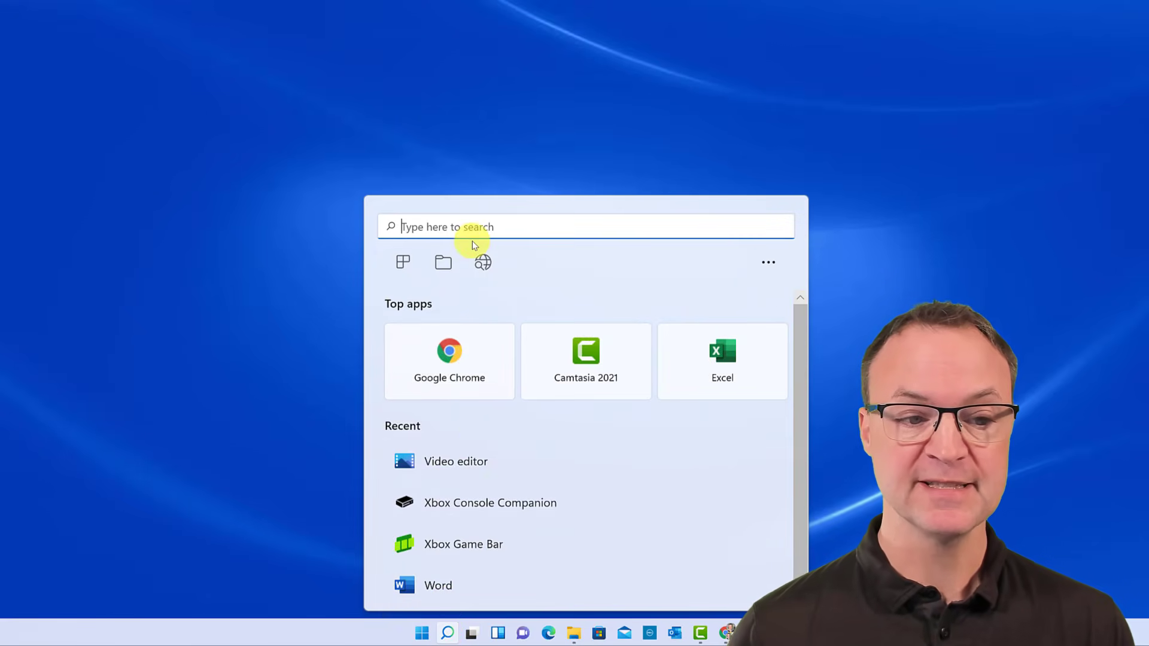
type("video editor")
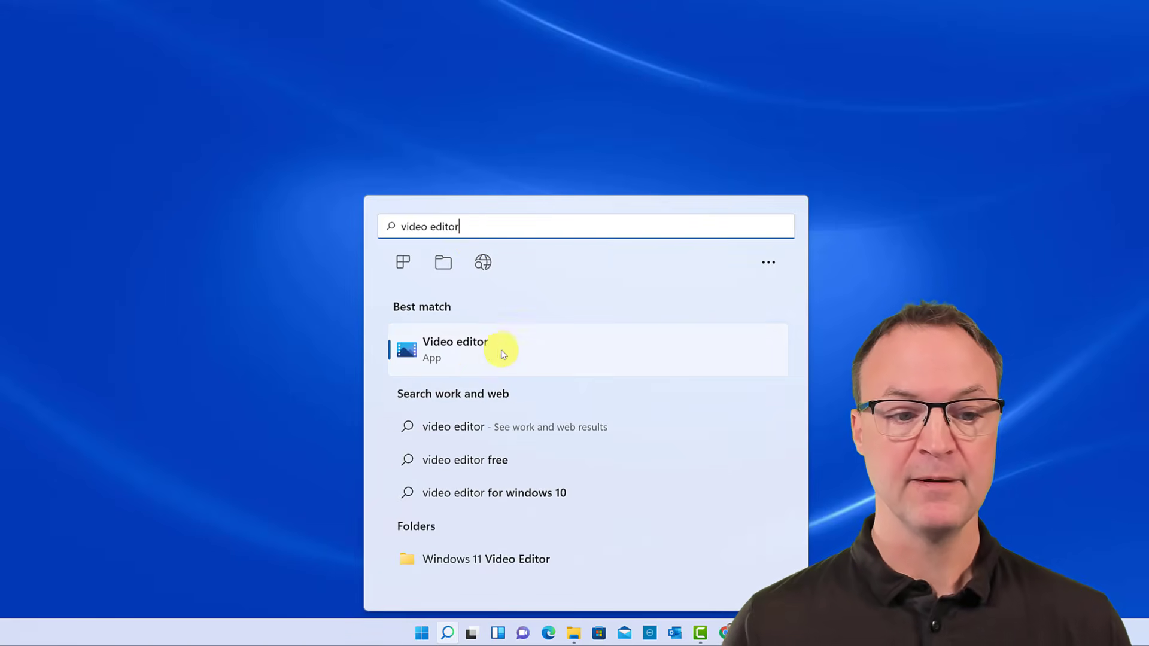
left_click(447, 352)
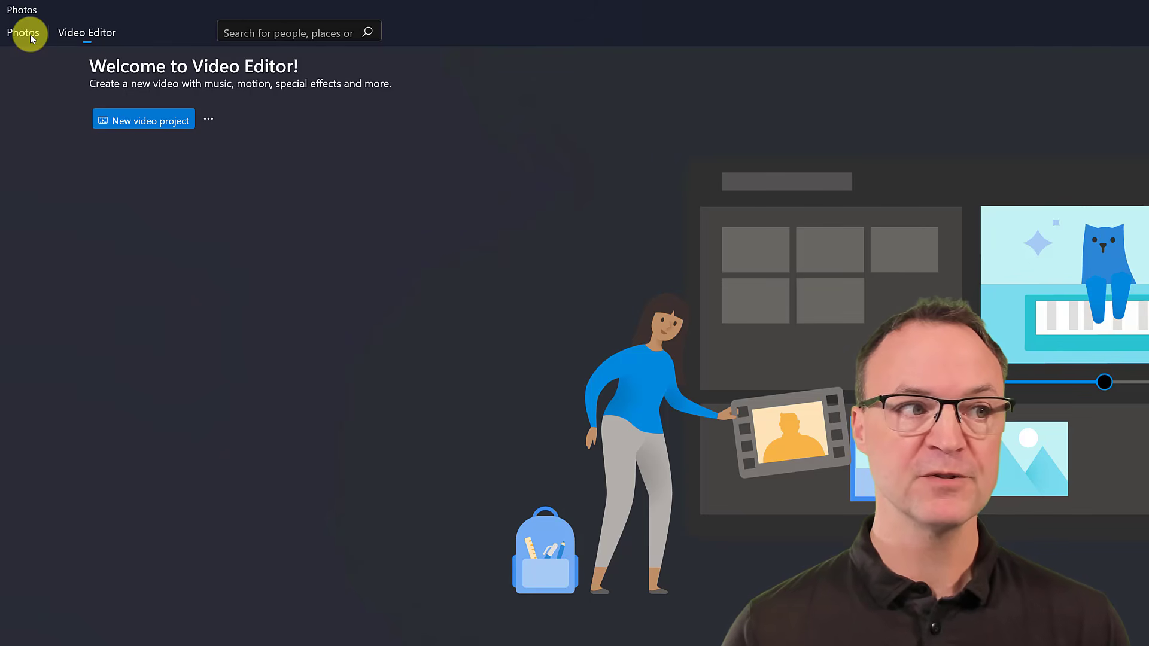
left_click(30, 34)
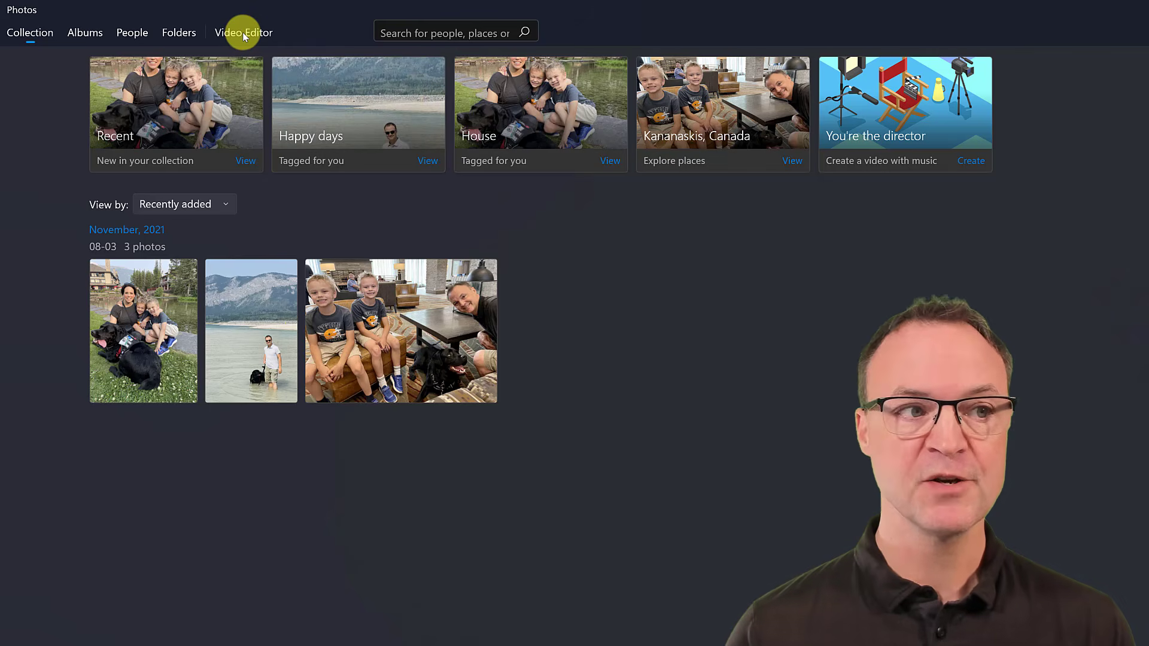
left_click(243, 31)
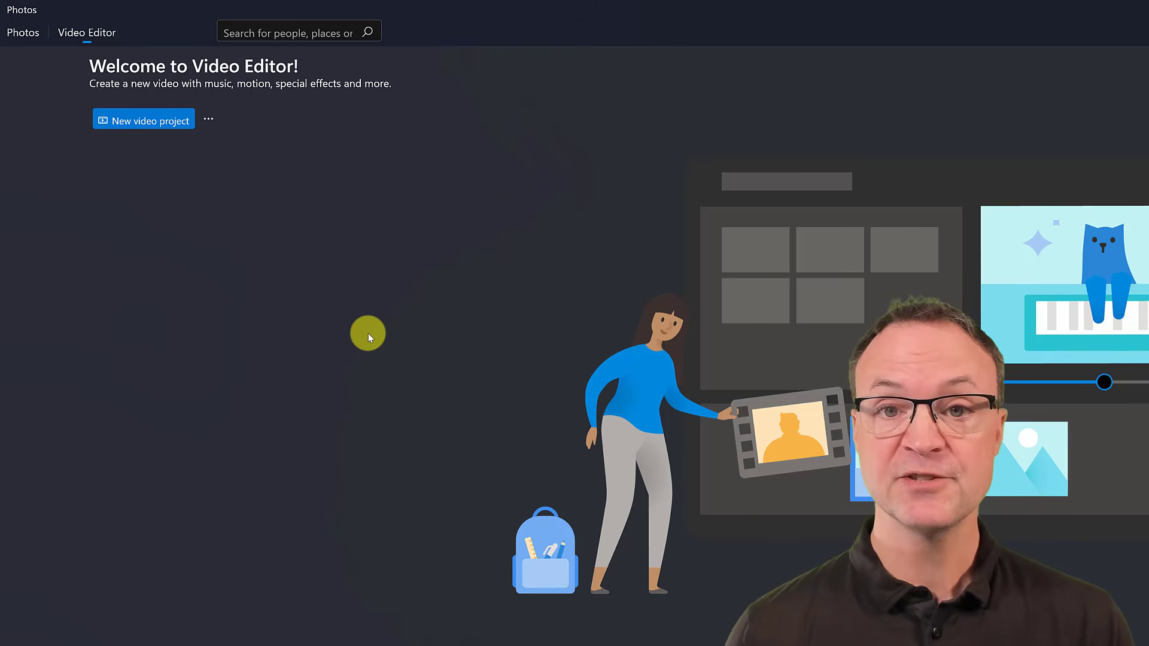
Create a new video project named Dogs
left_click(141, 122)
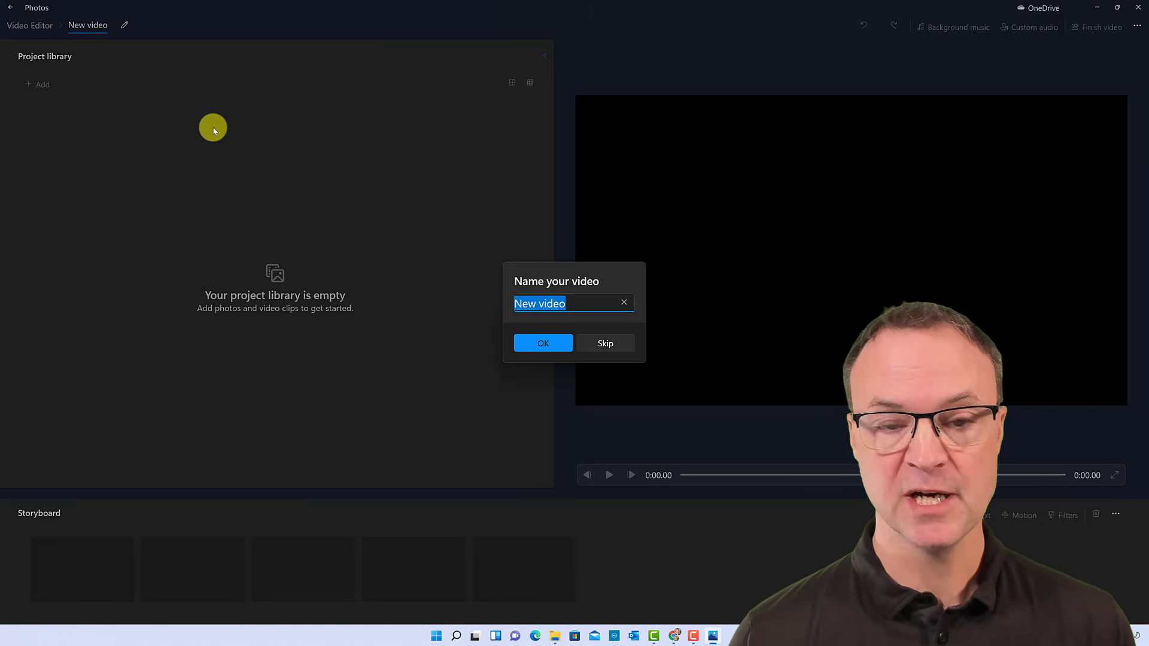
type("Dogs")
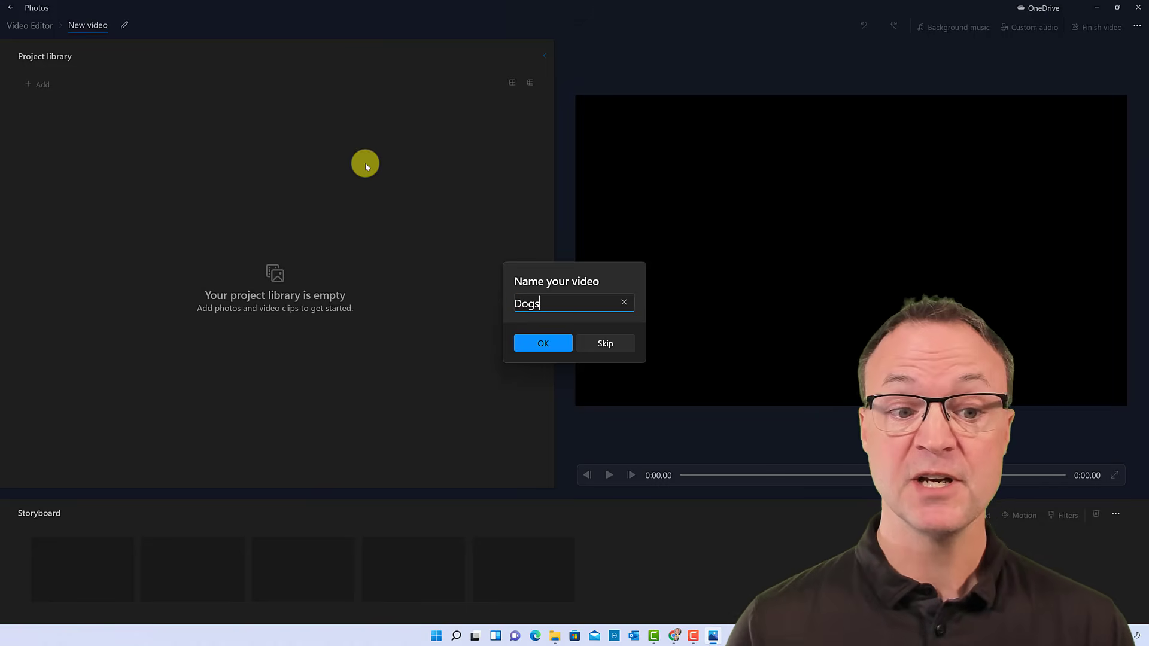
left_click(544, 343)
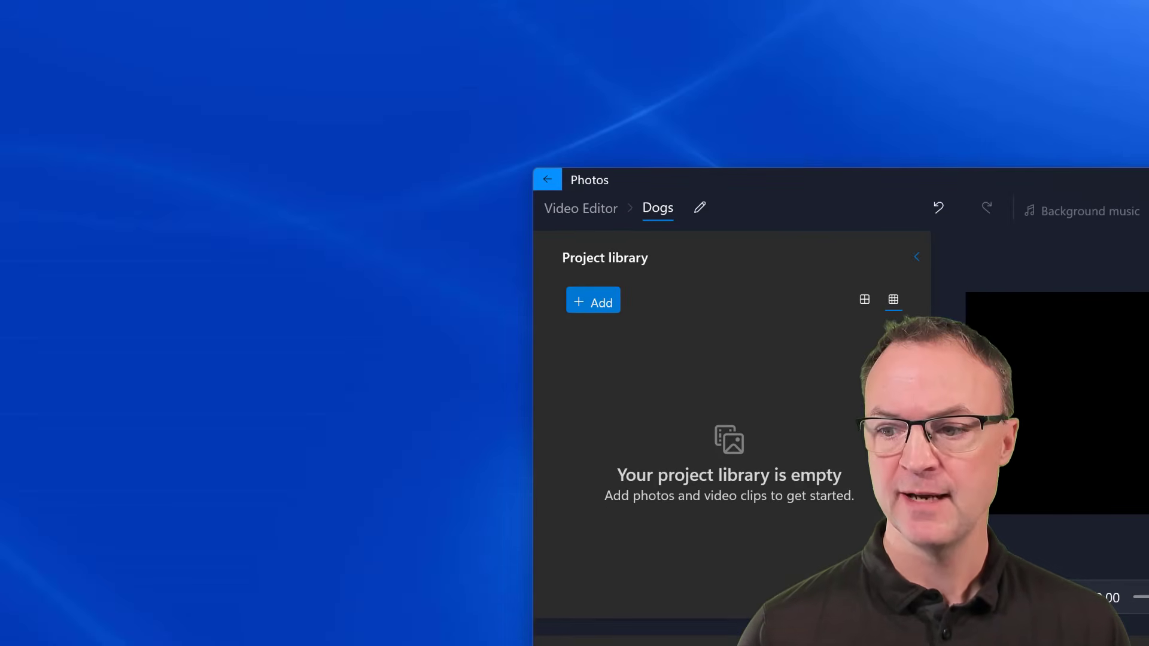
Open the Windows 11 Video Editor folder on the desktop and add the clip pexels-kampus-production-8730556 to the project library
left_click_drag(697, 465, 134, 257)
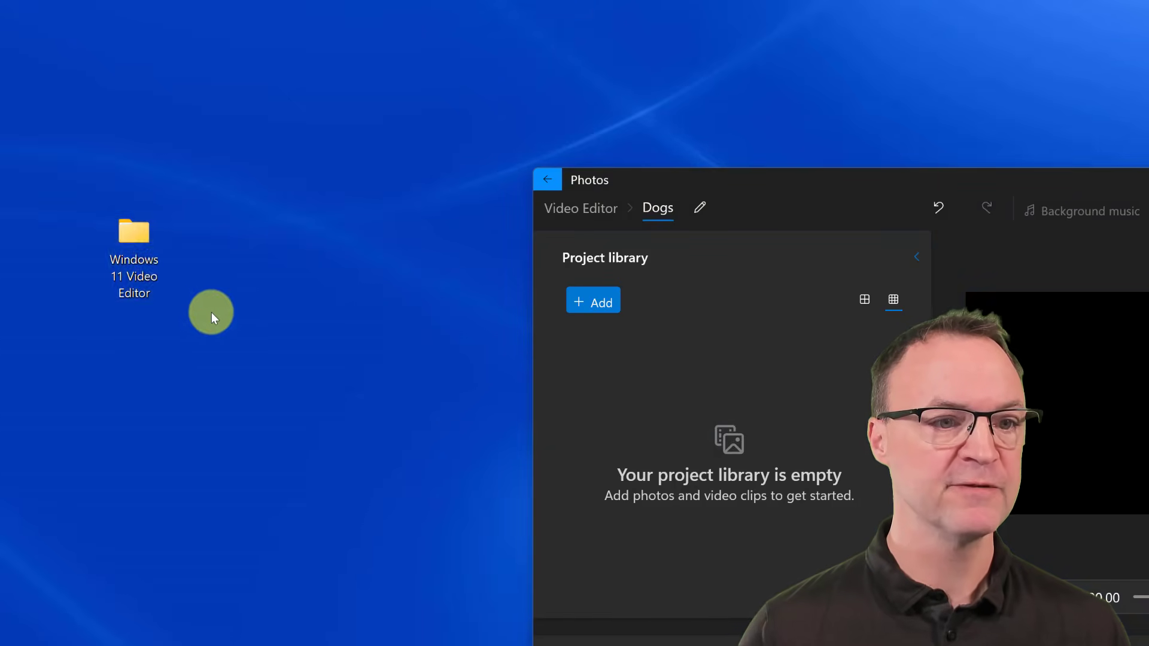
double_click(134, 240)
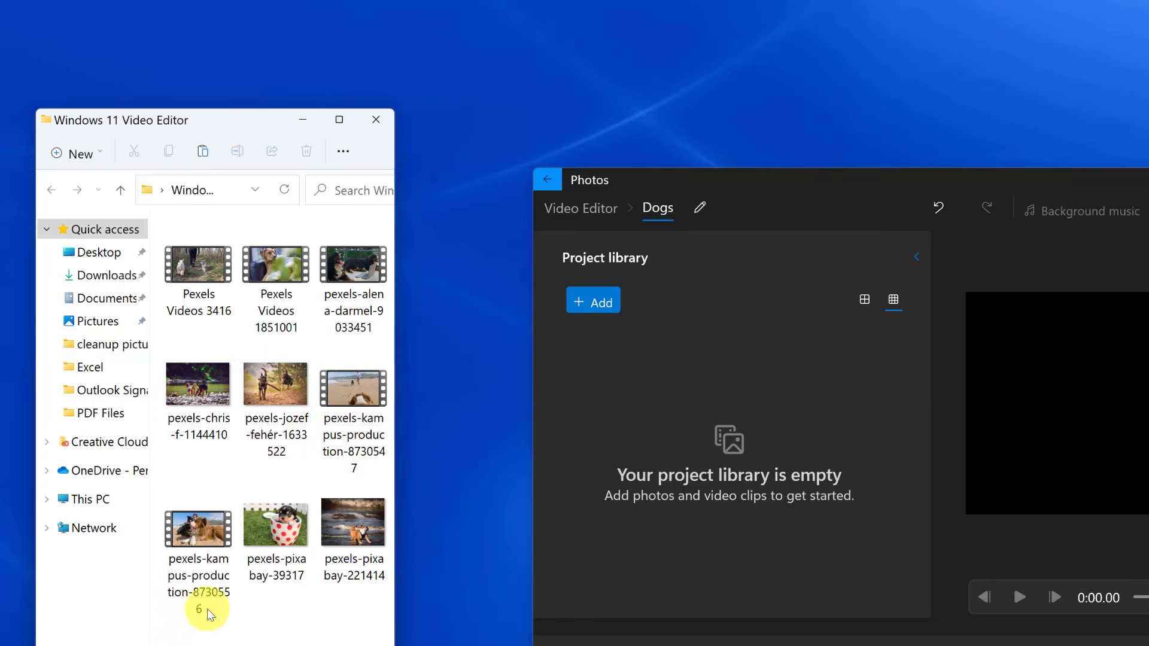
left_click_drag(199, 526, 685, 448)
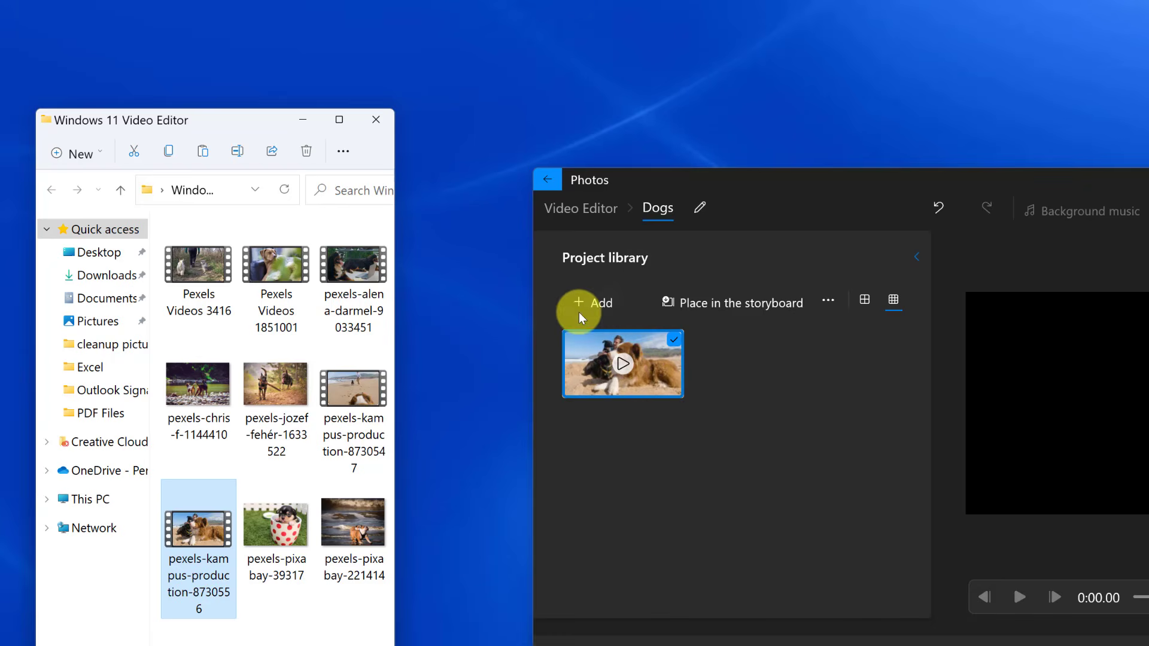
Add the clip Pexels Videos 3416 from this PC, in the desktop folder Windows 11 Video Editor, to the project library
left_click(598, 305)
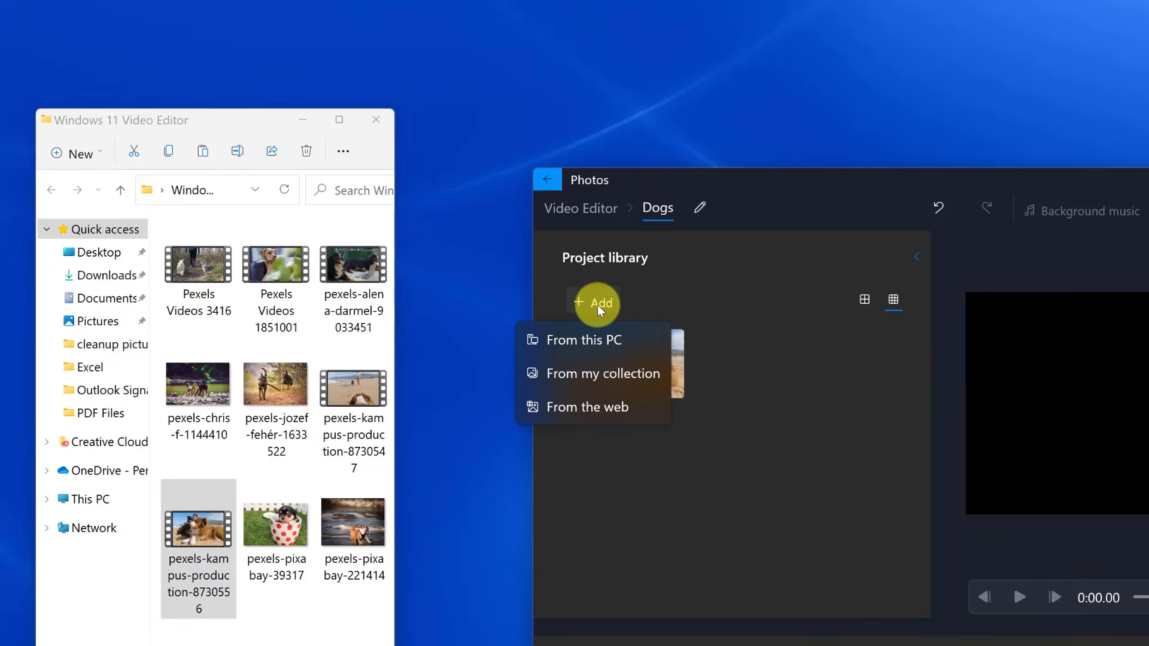
left_click(598, 338)
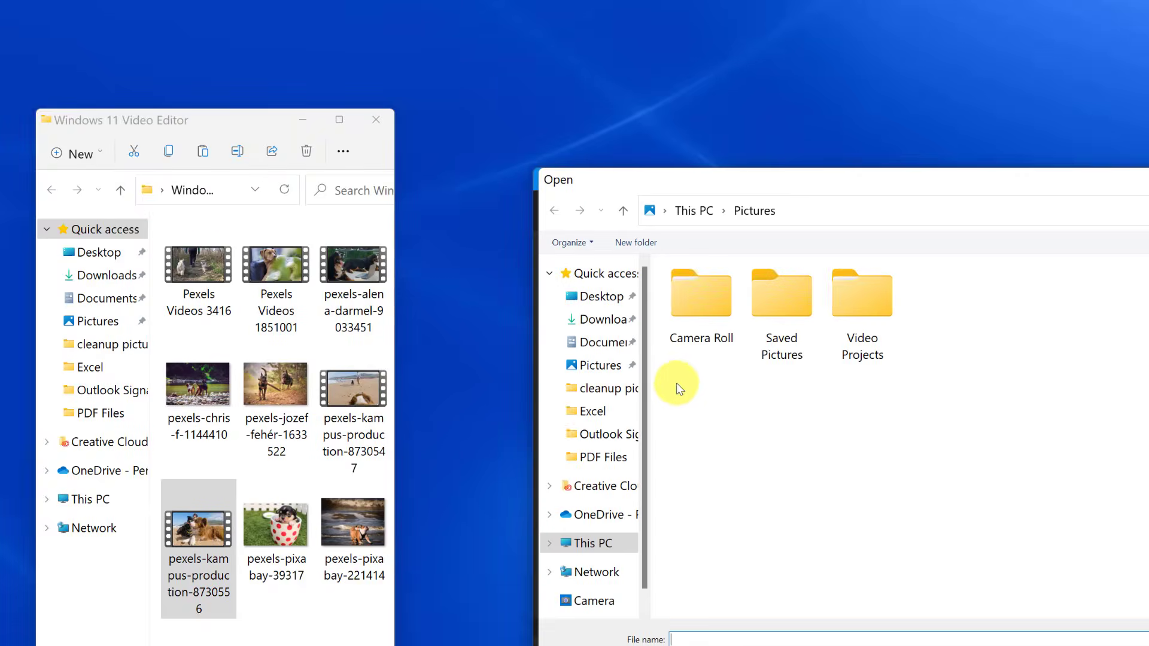
left_click(603, 296)
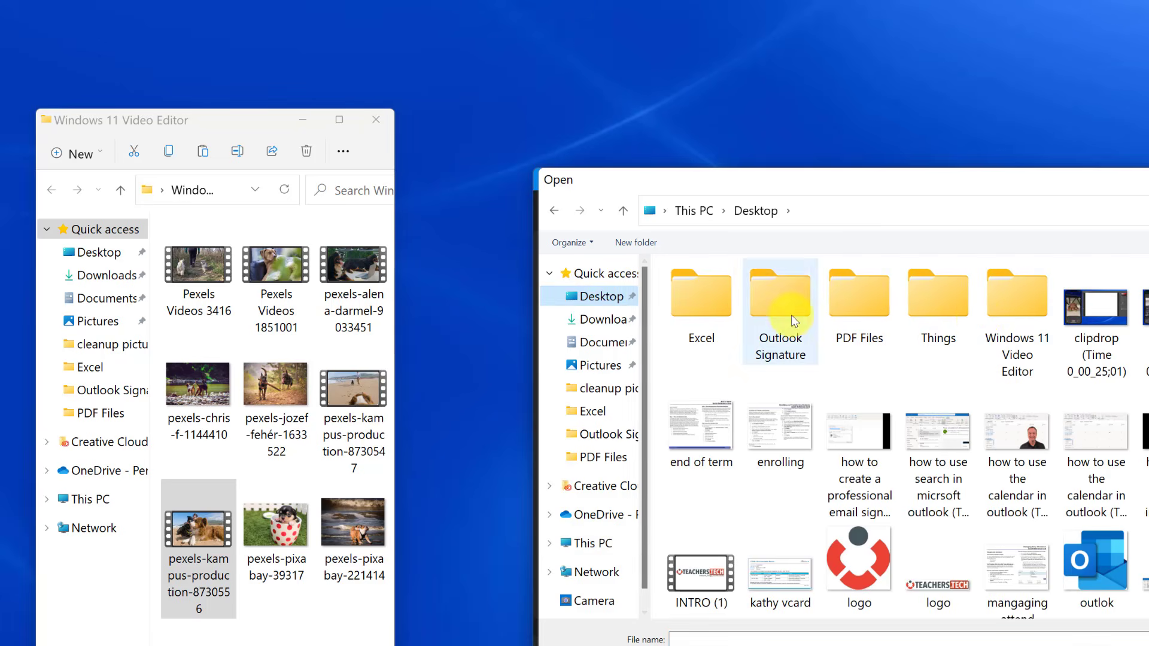
double_click(992, 313)
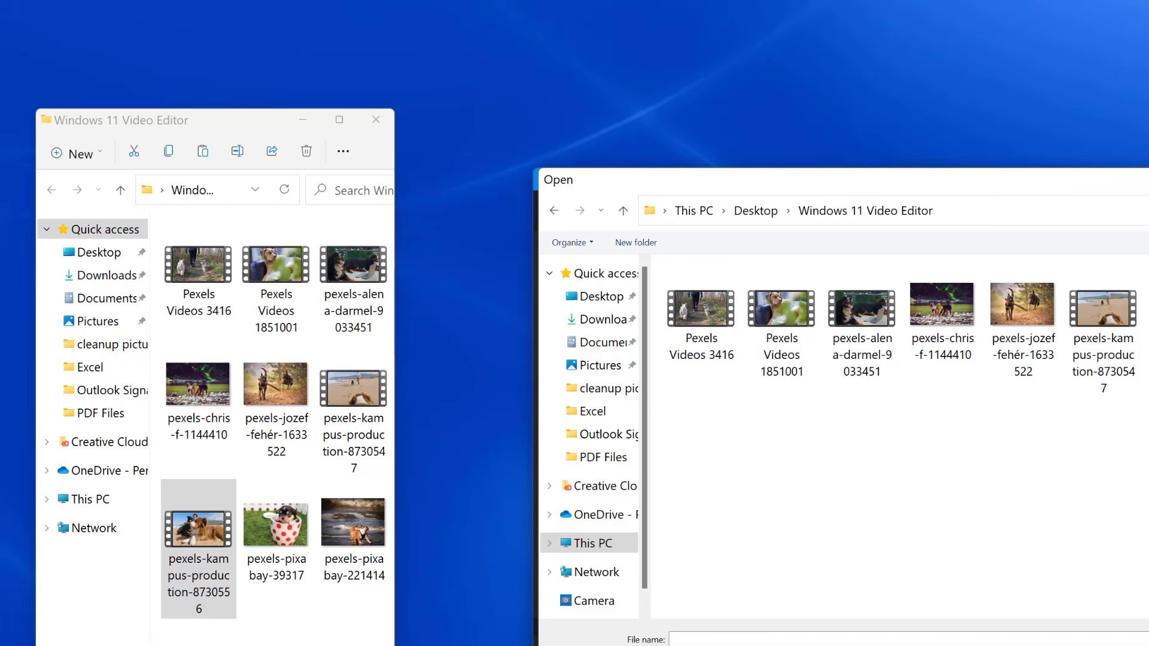
left_click(701, 319)
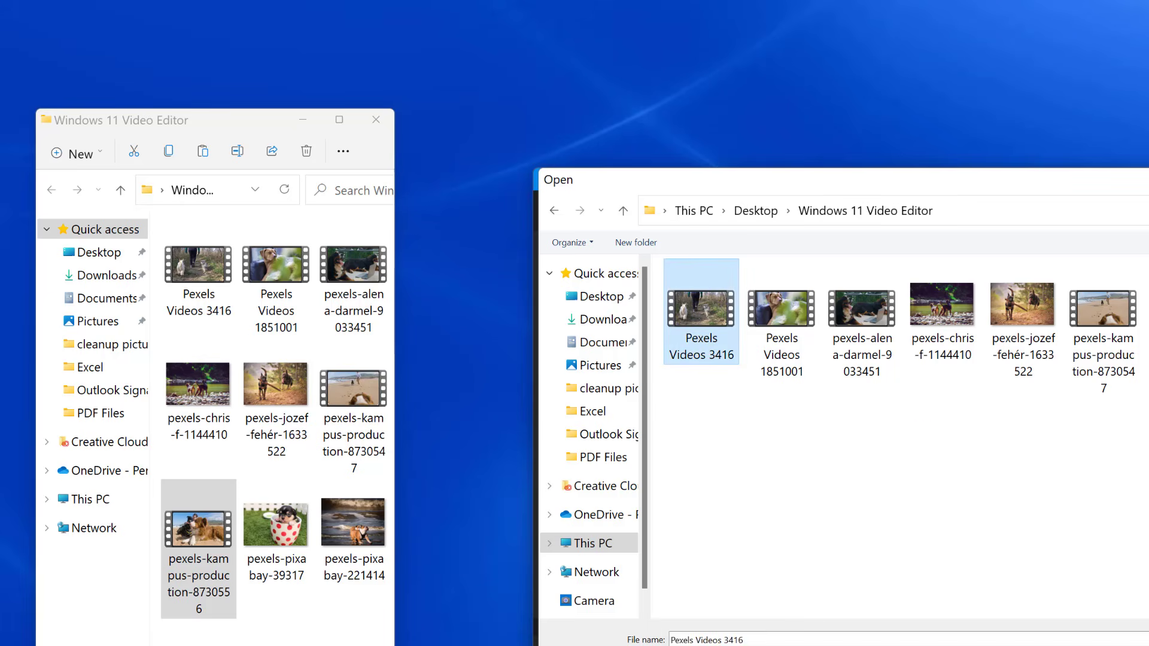
key("Return")
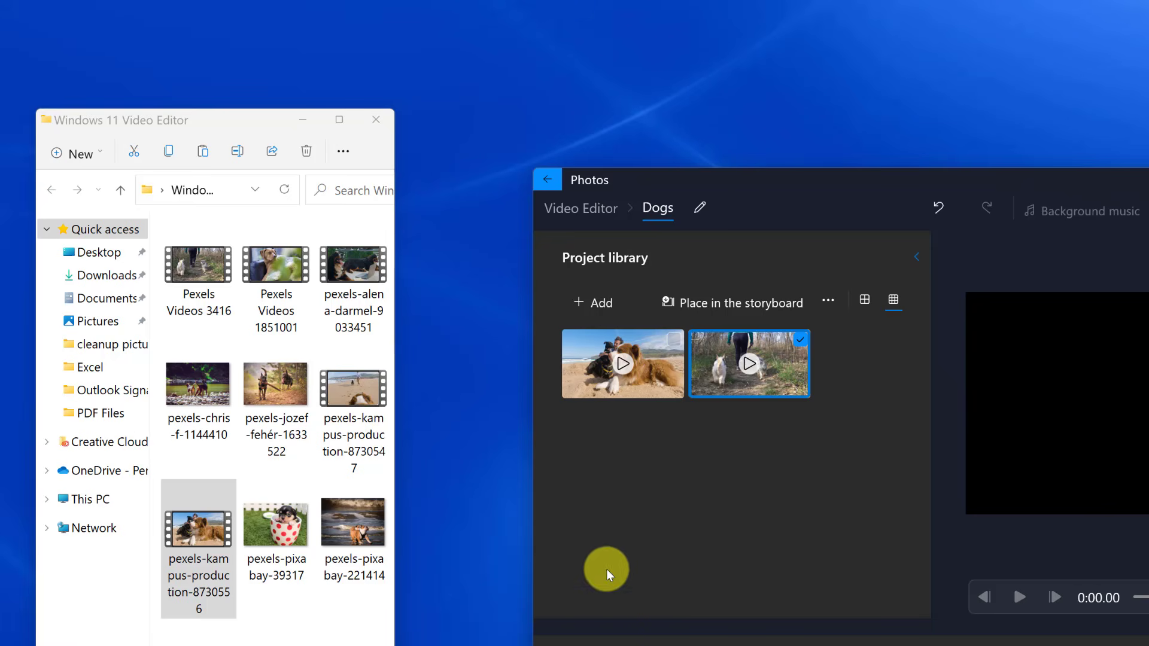
Add the three November 2021 family photos from the Photos collection to the project library
left_click(590, 301)
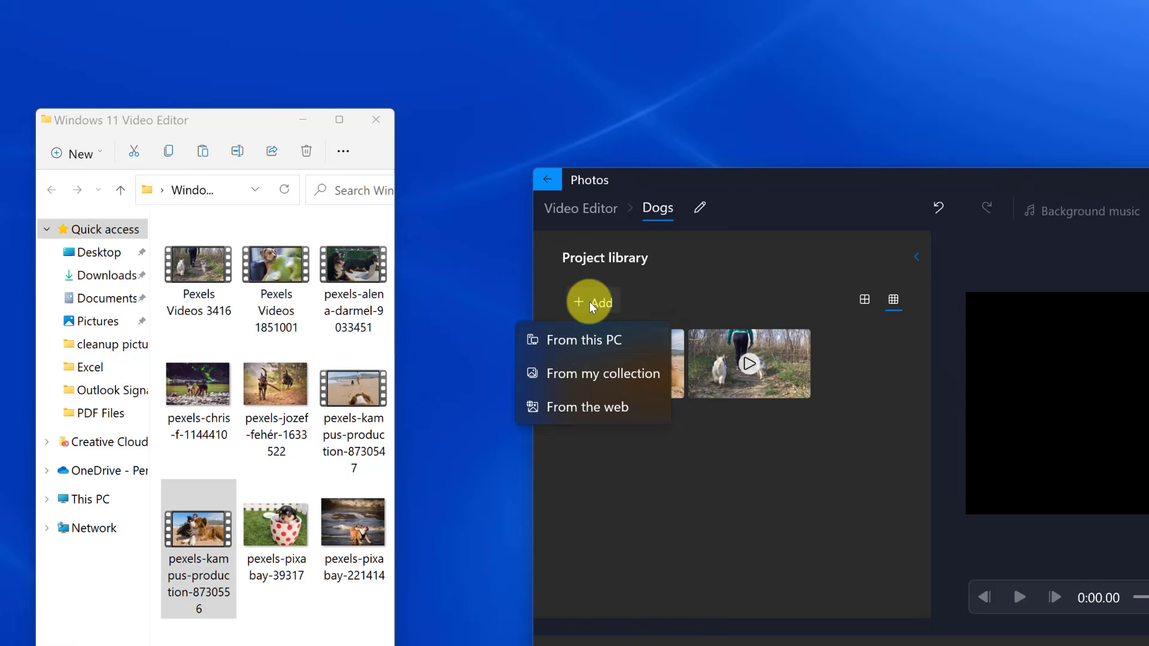
left_click(590, 373)
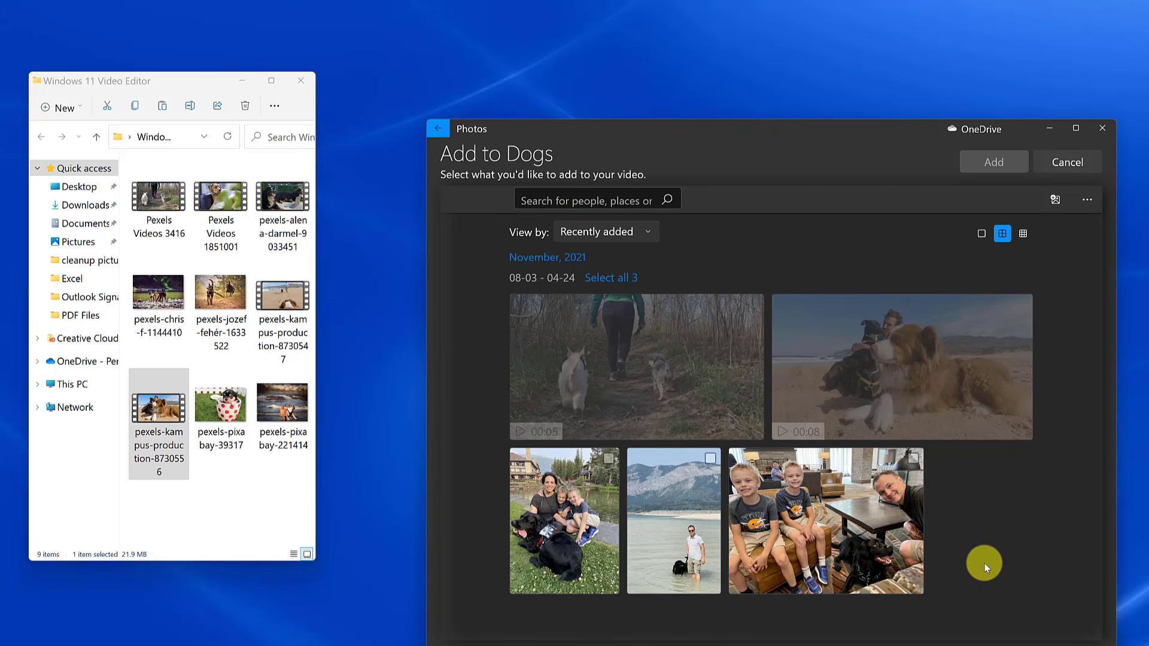
left_click(530, 517)
left_click(695, 538)
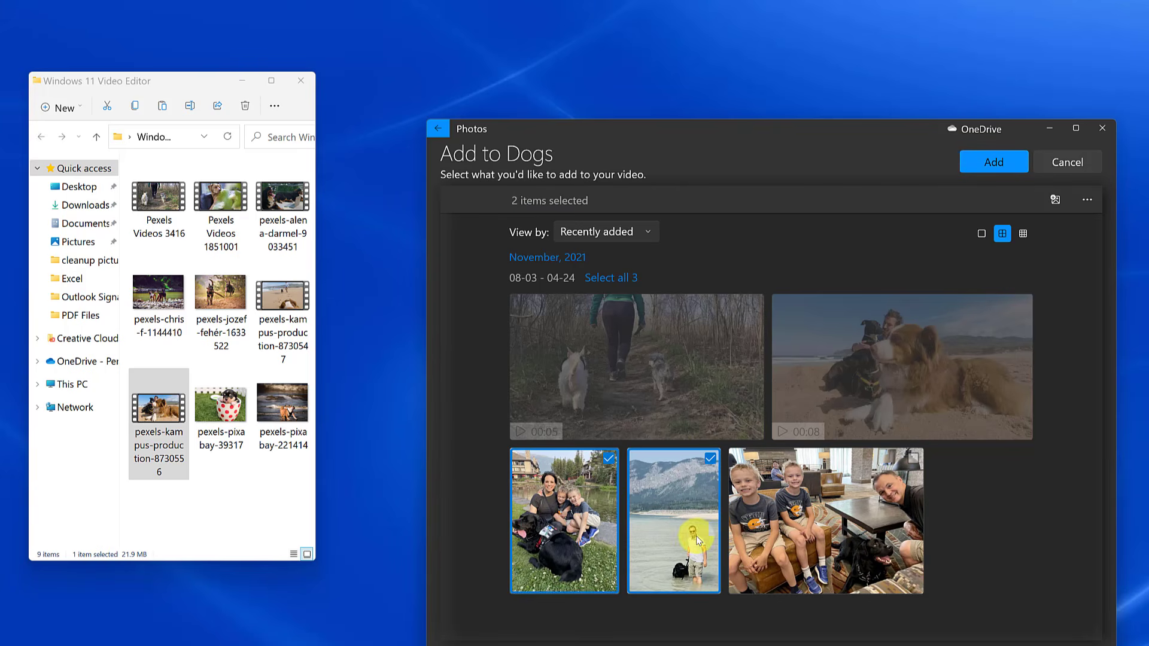
left_click(810, 532)
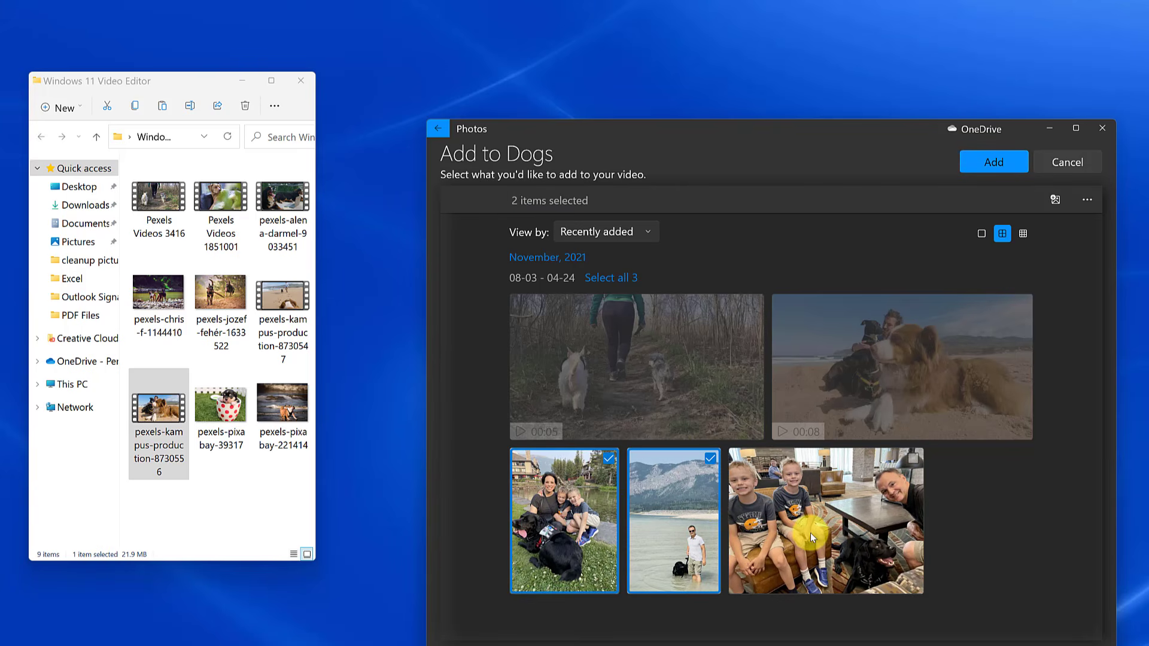
left_click(985, 166)
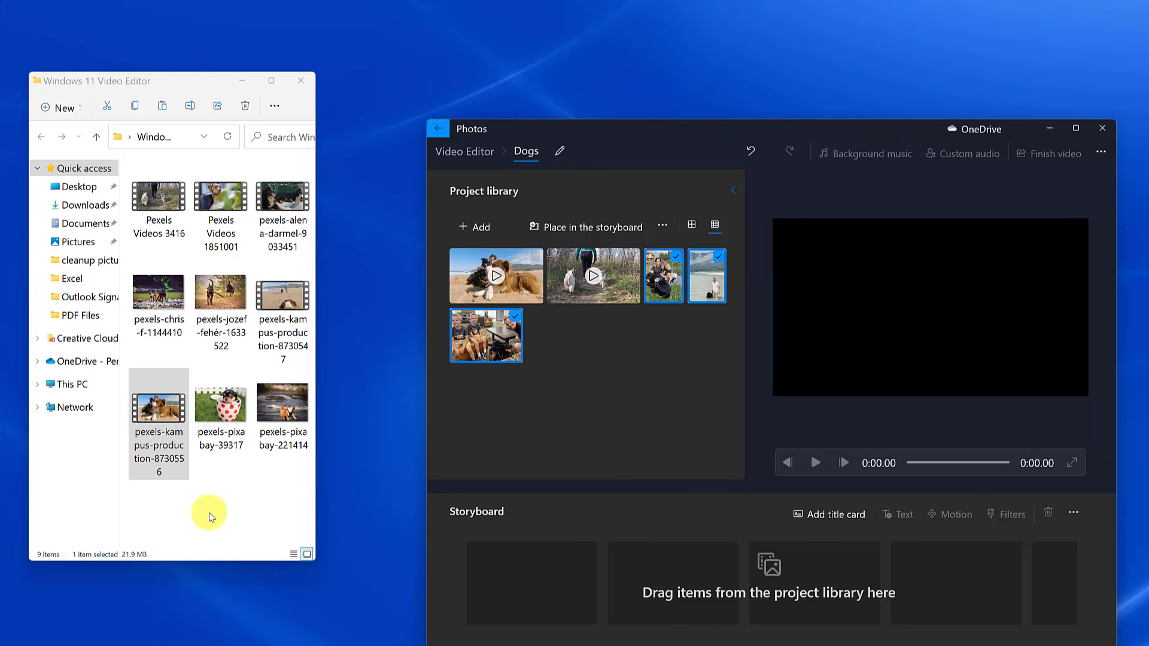
Add all nine files from the open Windows 11 Video Editor folder to the project library and check the other import sources
left_click_drag(277, 502, 577, 352)
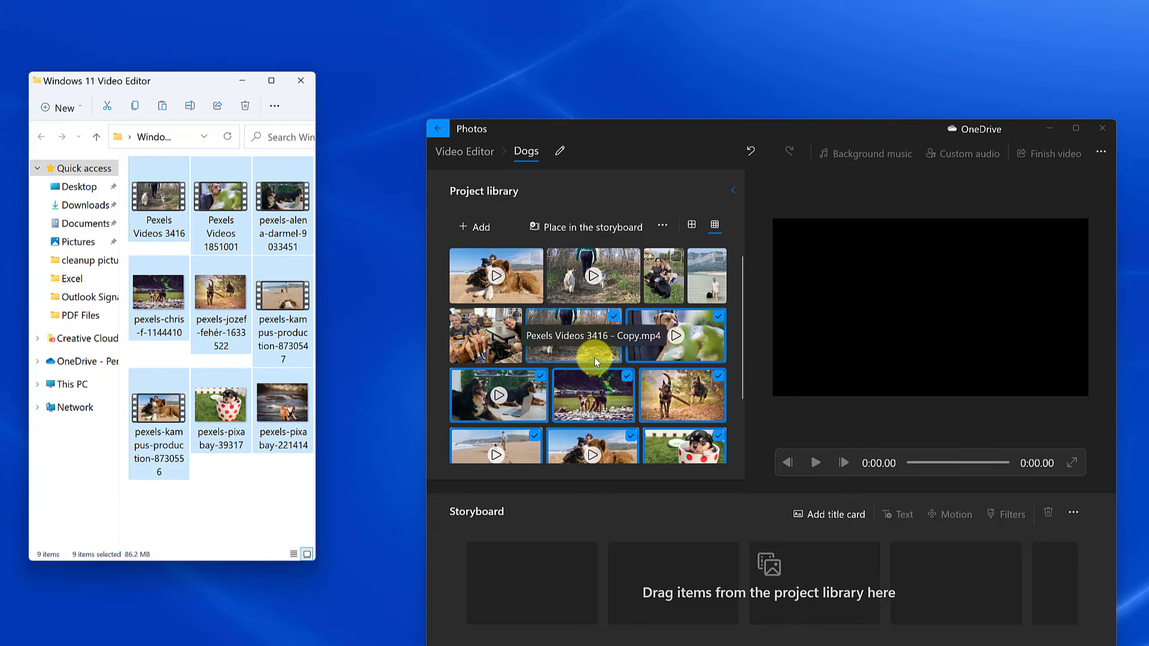
left_click(477, 228)
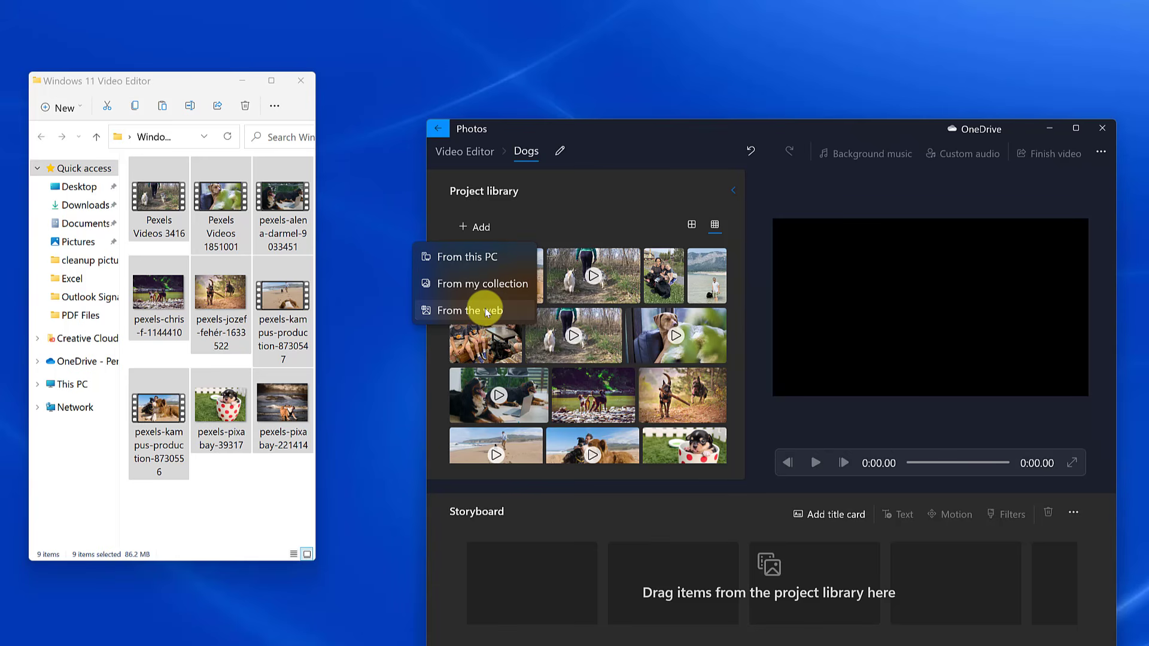
left_click(623, 225)
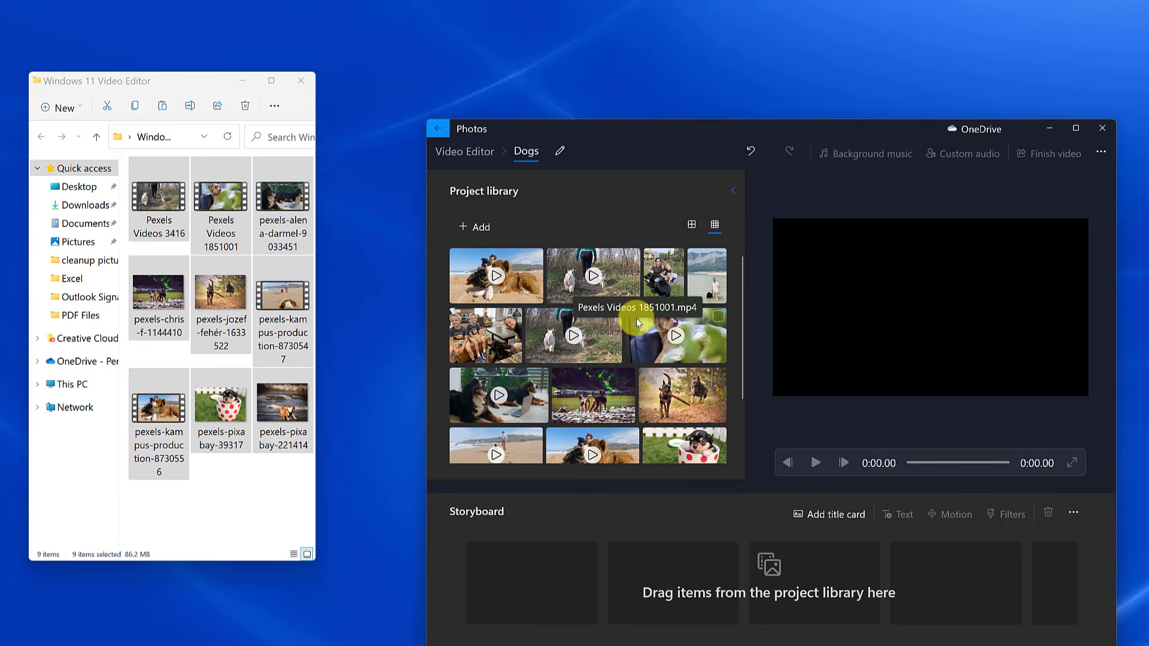
scroll(634, 320, "down", 2)
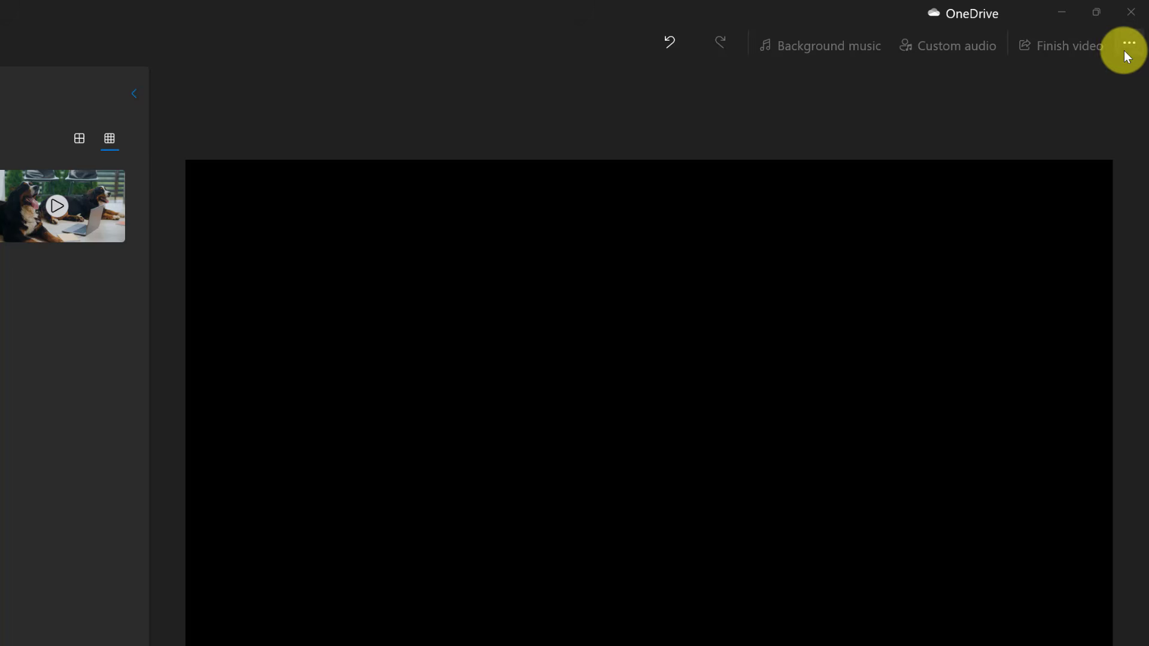
Open the Photos settings and examine the sources, OneDrive, appearance, albums, video and notification options
left_click(1129, 46)
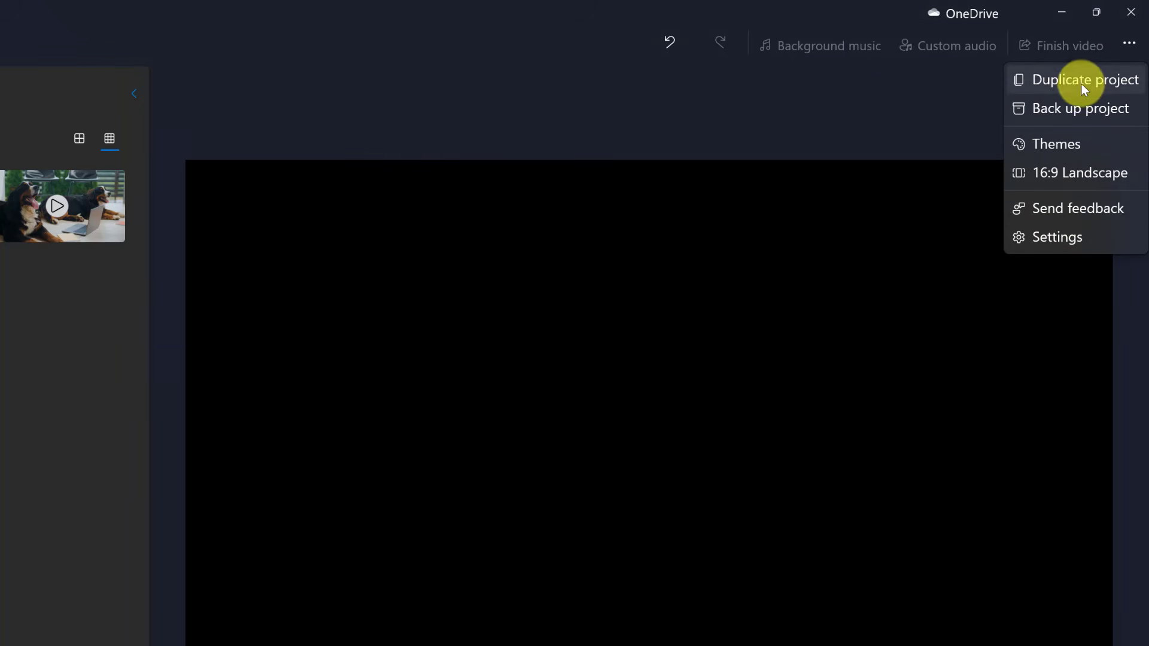
left_click(1056, 237)
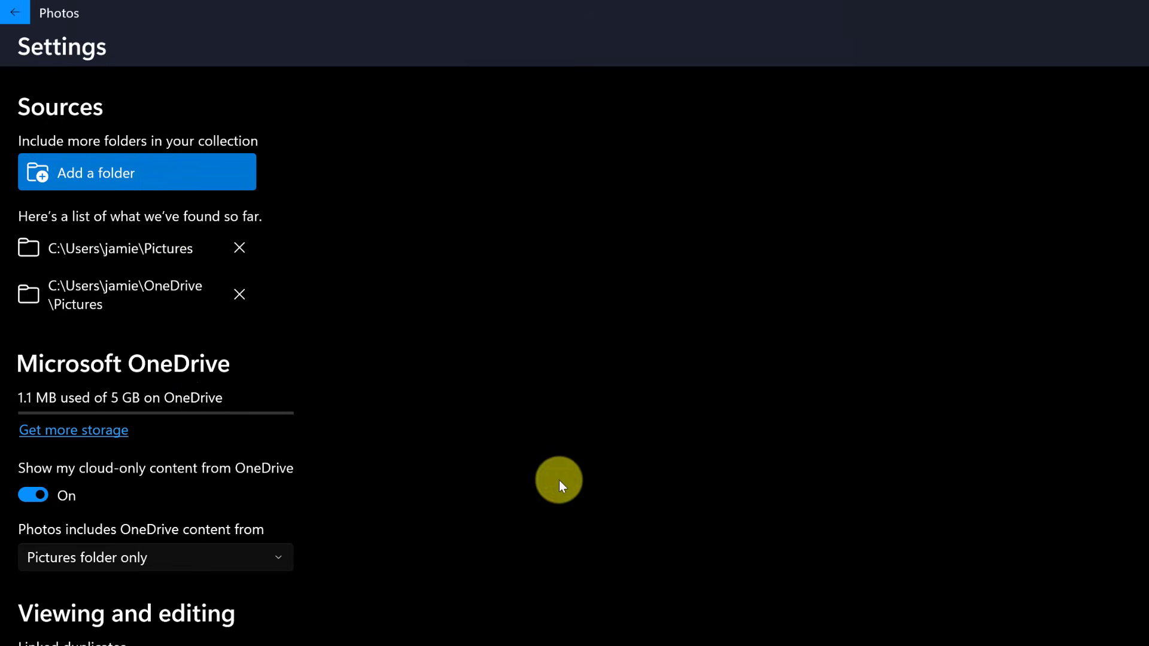
scroll(63, 246, "down", 15)
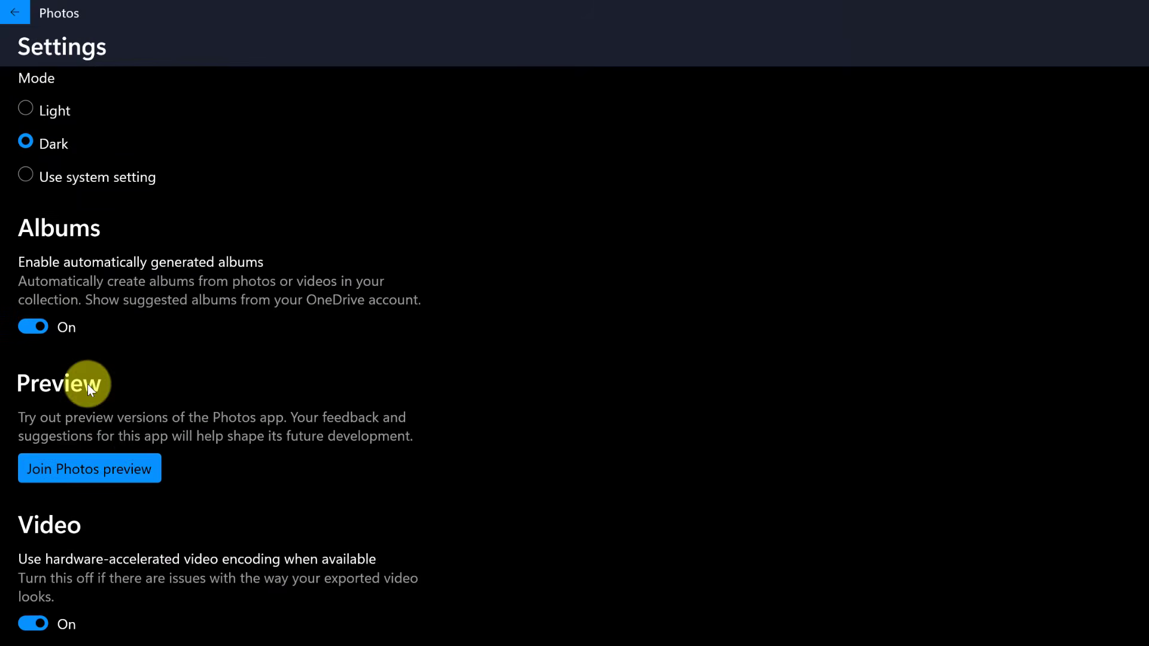
scroll(110, 430, "down", 4)
scroll(160, 536, "down", 2)
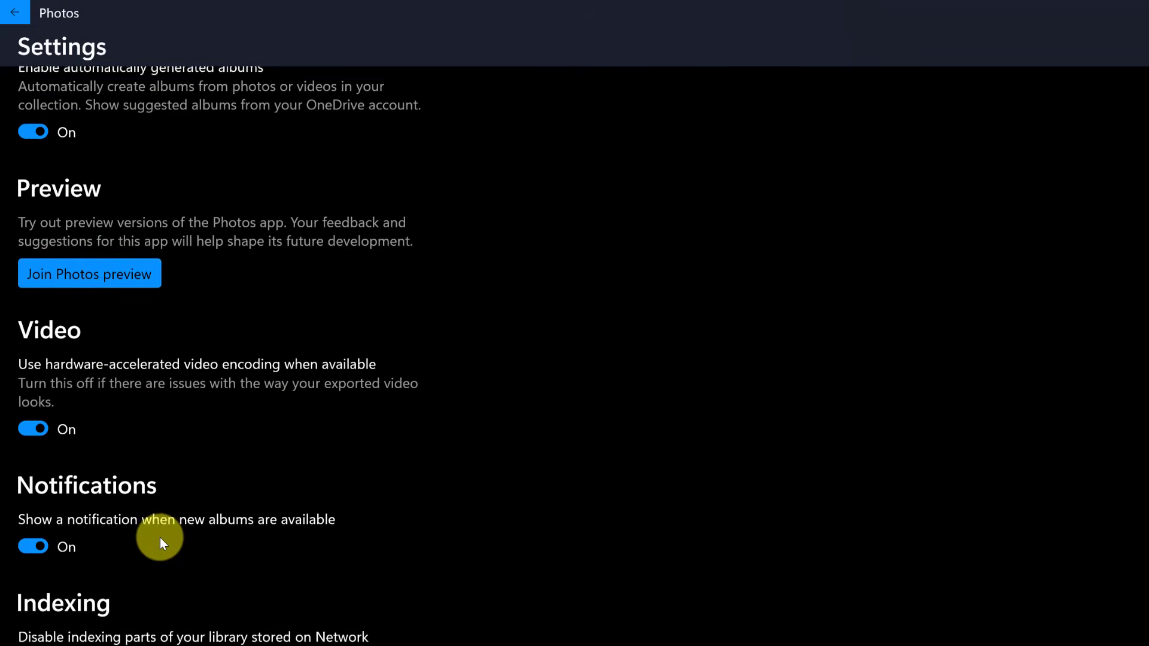
scroll(160, 538, "up", 9)
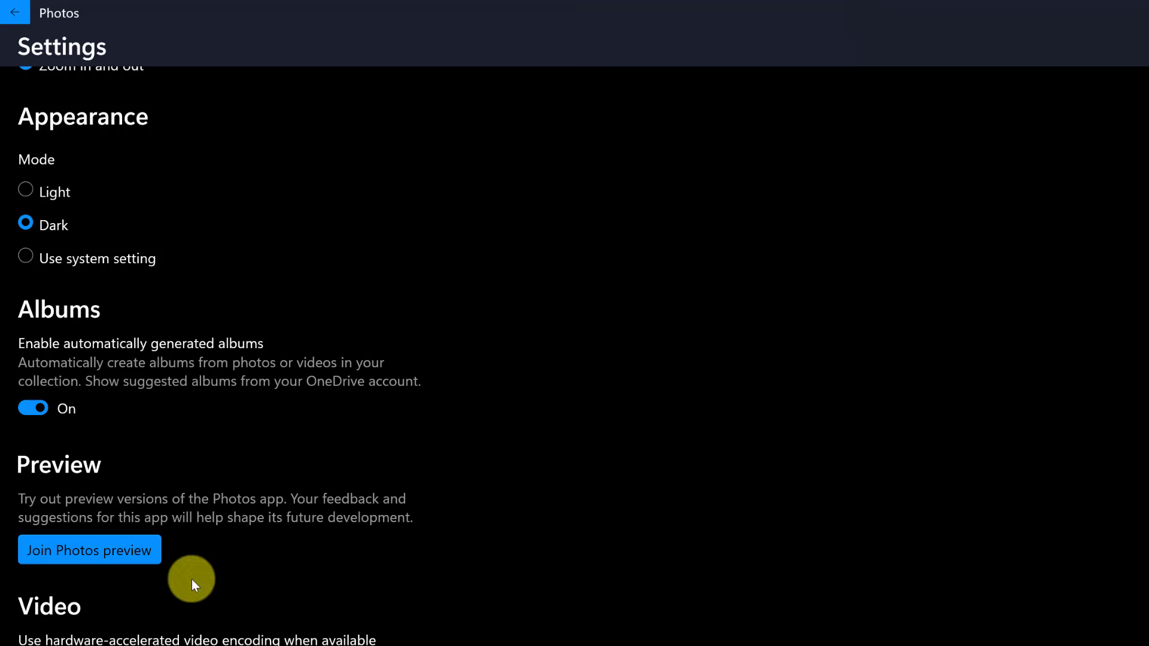
Look through the remaining Photos settings and return to the Dogs project
scroll(307, 548, "down", 10)
scroll(325, 631, "up", 20)
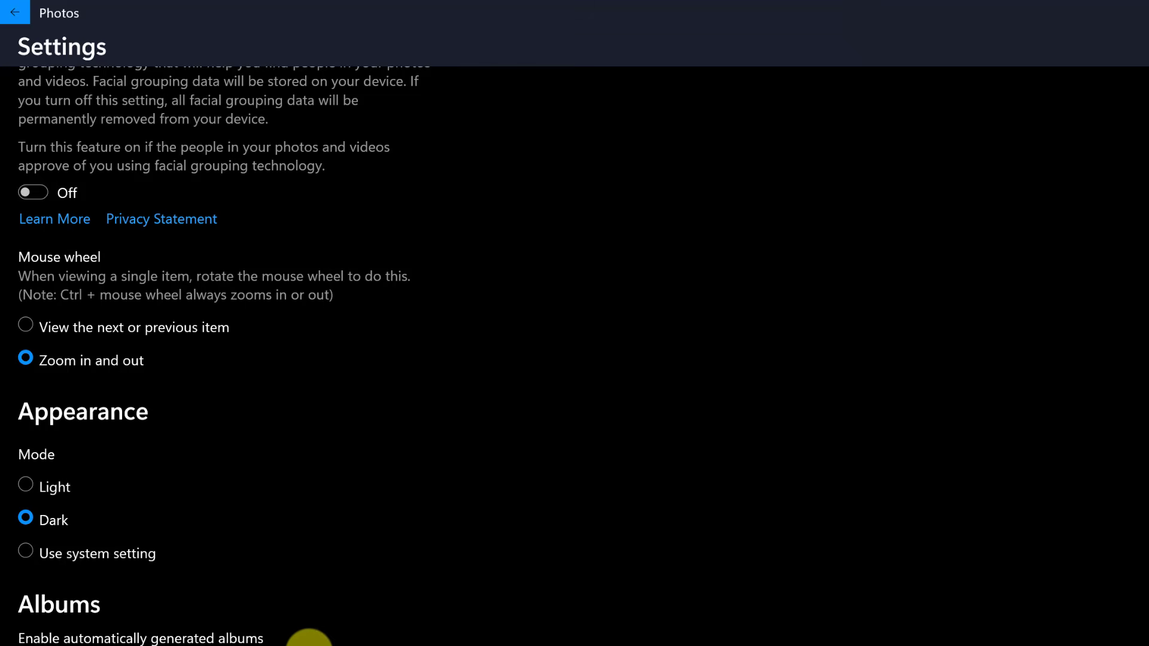
scroll(12, 118, "up", 5)
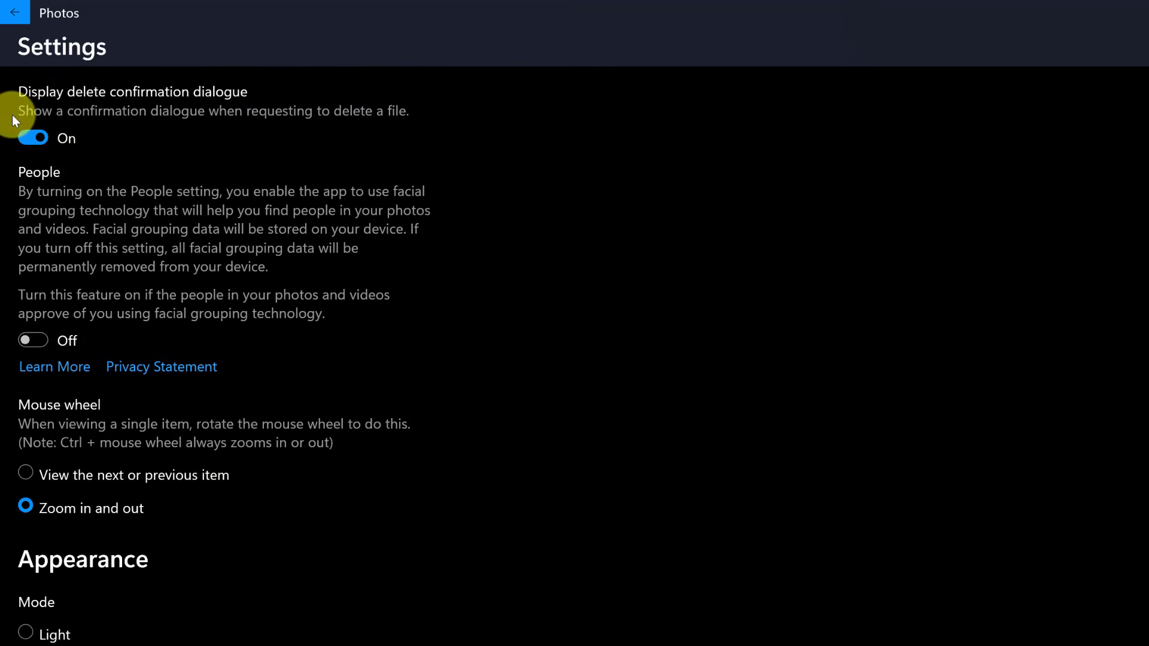
left_click(18, 14)
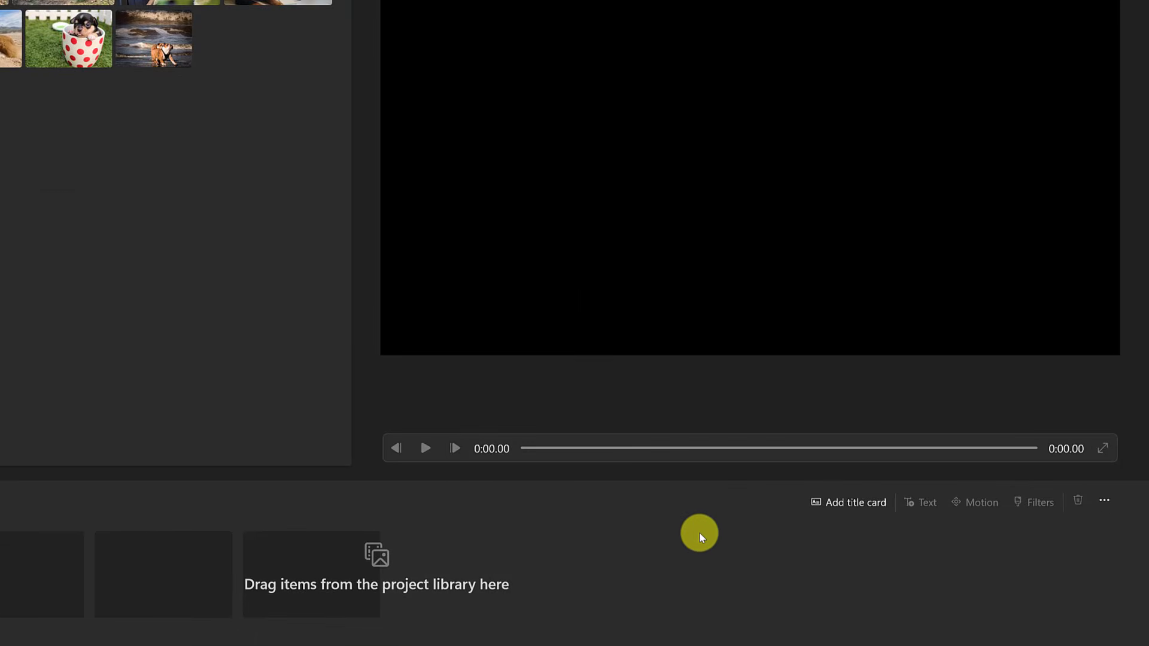
Add a title card to the storyboard, give it a dark orange background, and check the additional removal option
left_click(852, 504)
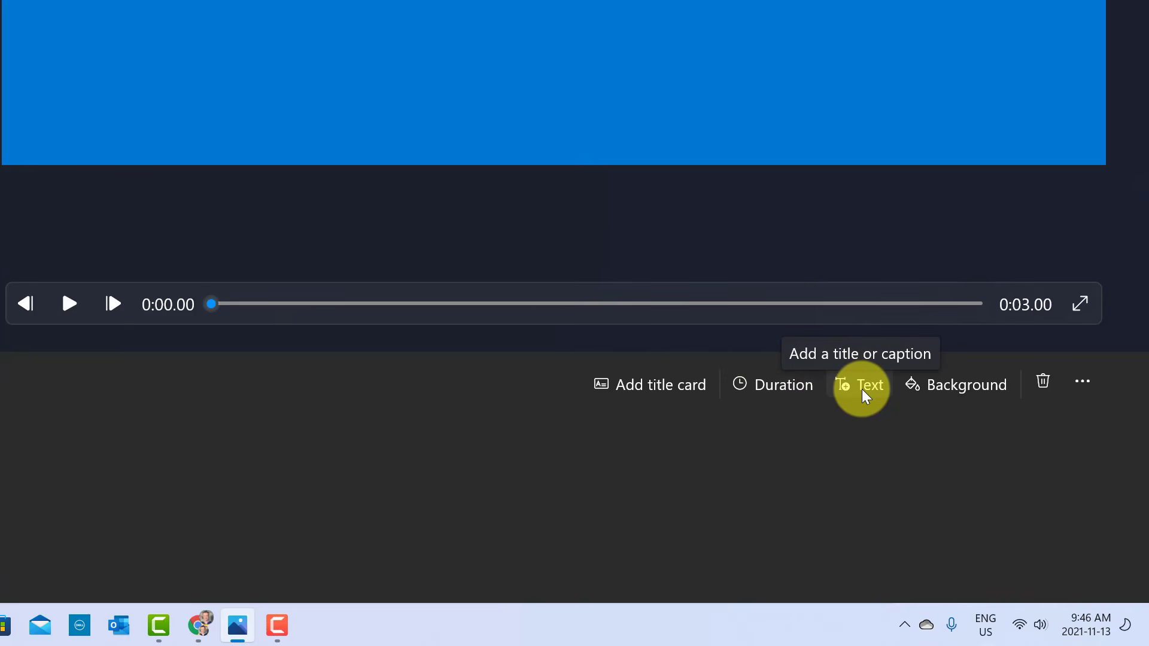
left_click(942, 390)
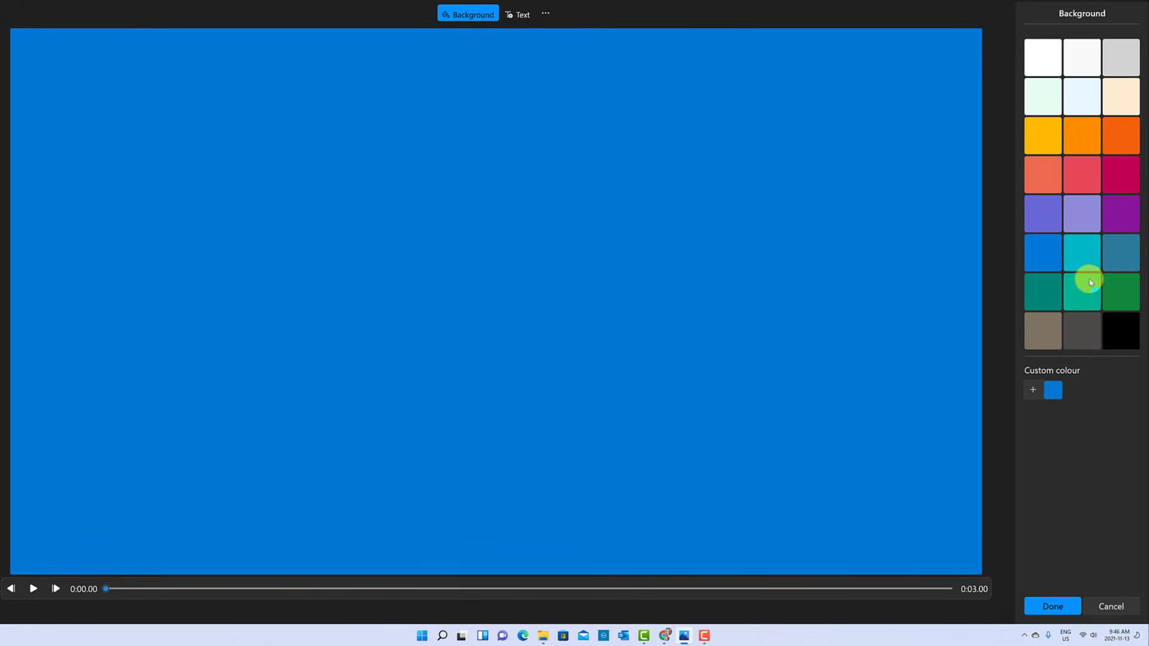
left_click(1119, 133)
left_click(1041, 606)
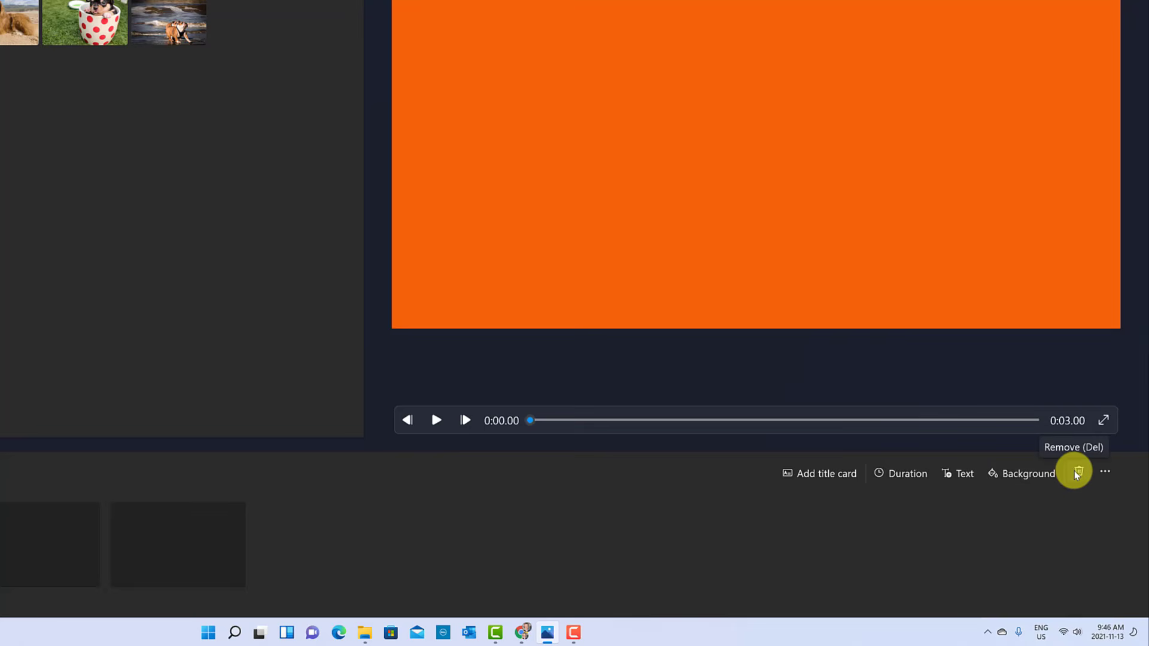
left_click(1103, 472)
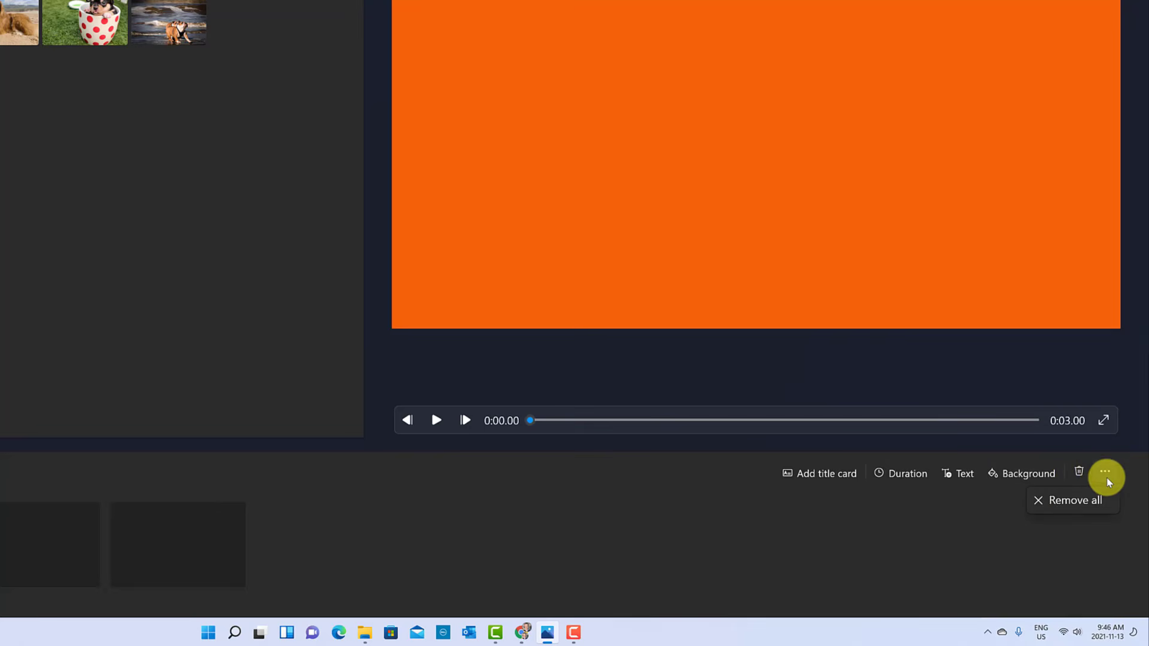
left_click(935, 505)
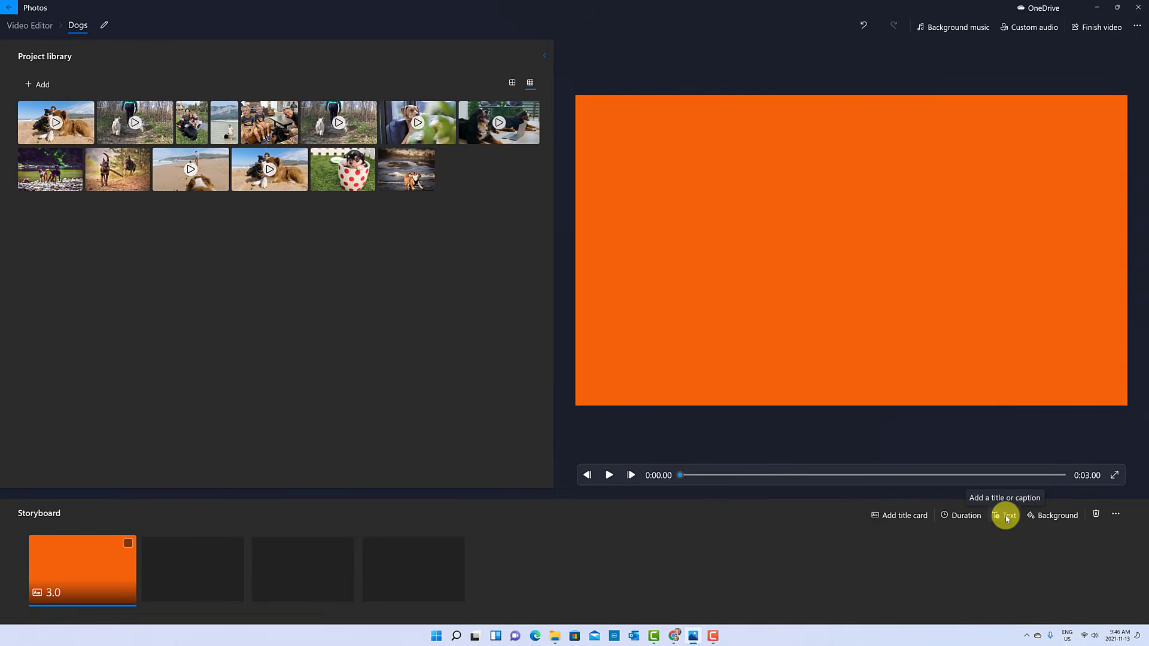
Replace the title card's placeholder text with "Things You Can Do with DOGS!"
left_click(959, 478)
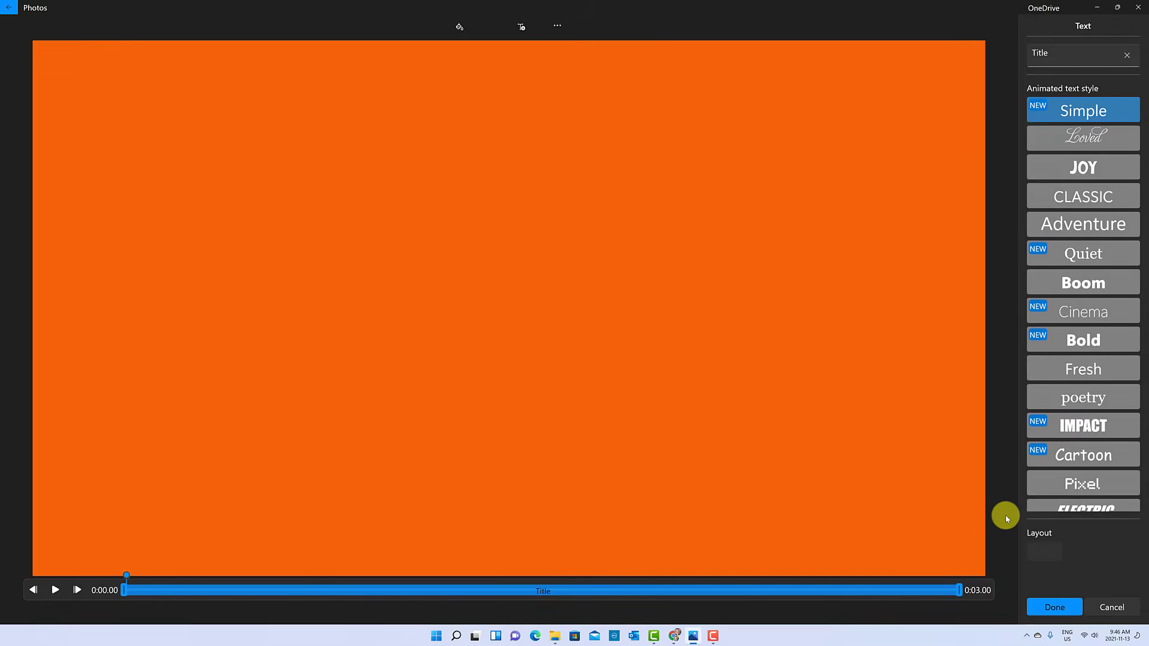
left_click_drag(1058, 52, 1015, 56)
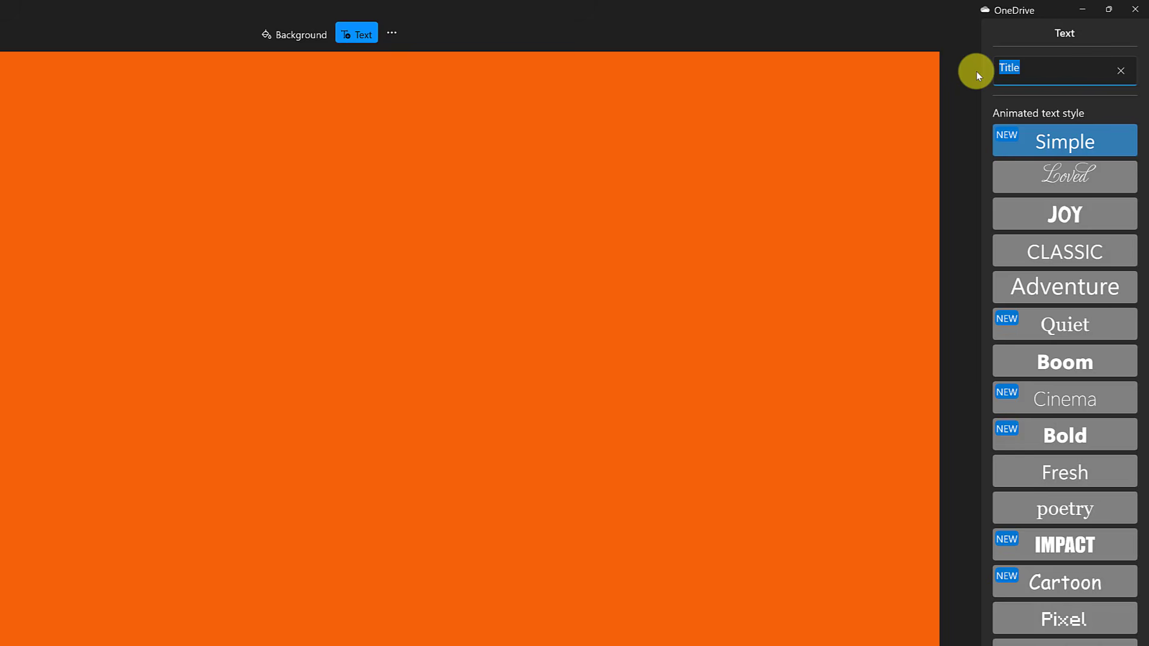
type("Things you can")
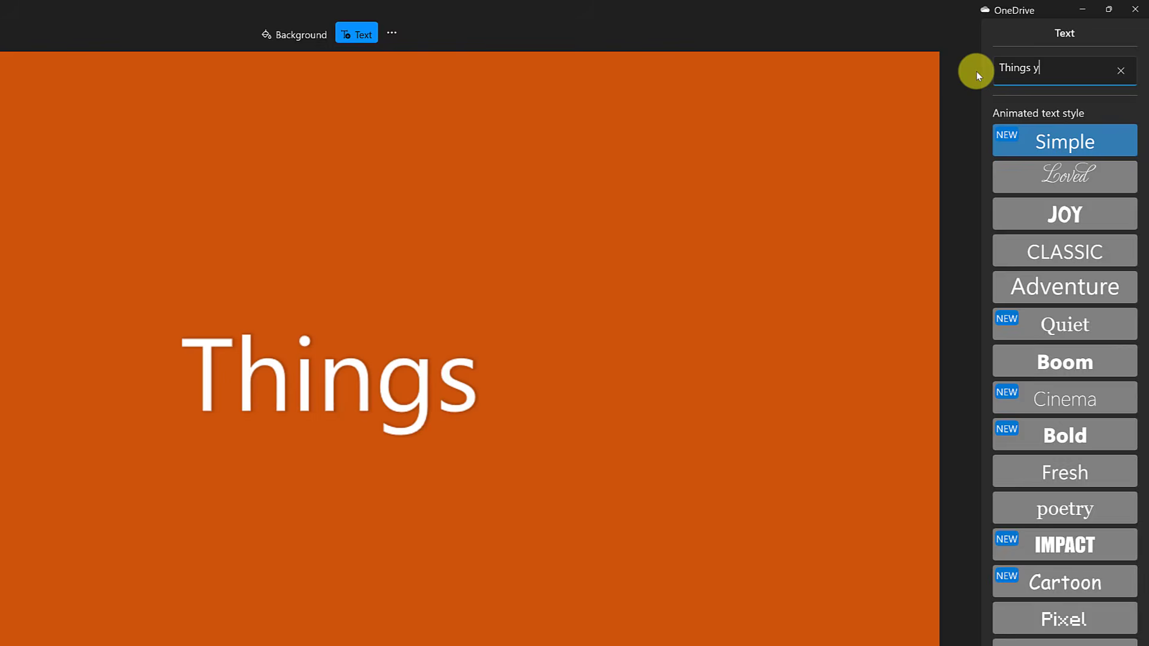
key("BackSpace")
key("BackSpace")
key("BackSpace")
key("BackSpace")
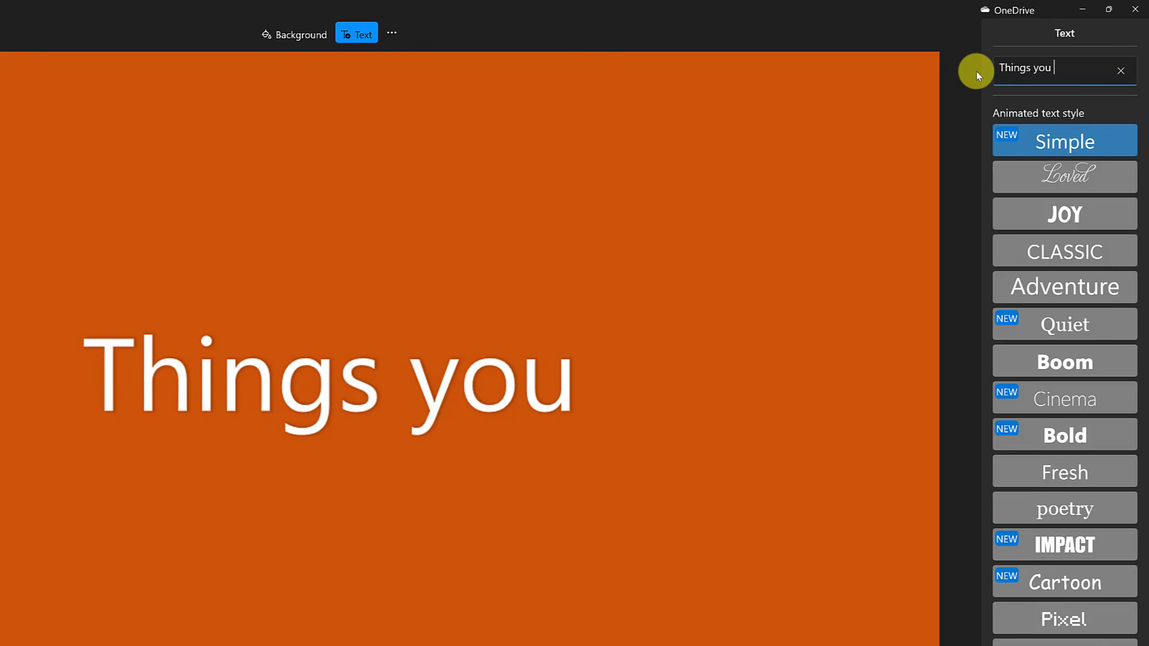
key("BackSpace")
key("BackSpace")
key("BackSpace")
type("You ")
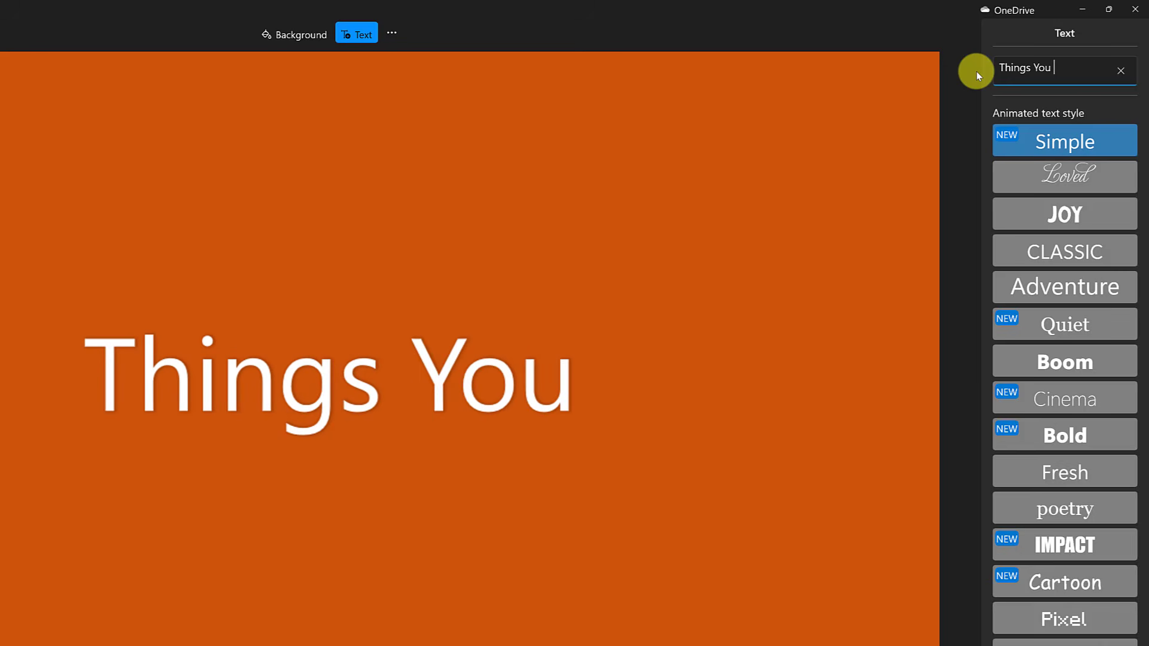
type("Can Do wit")
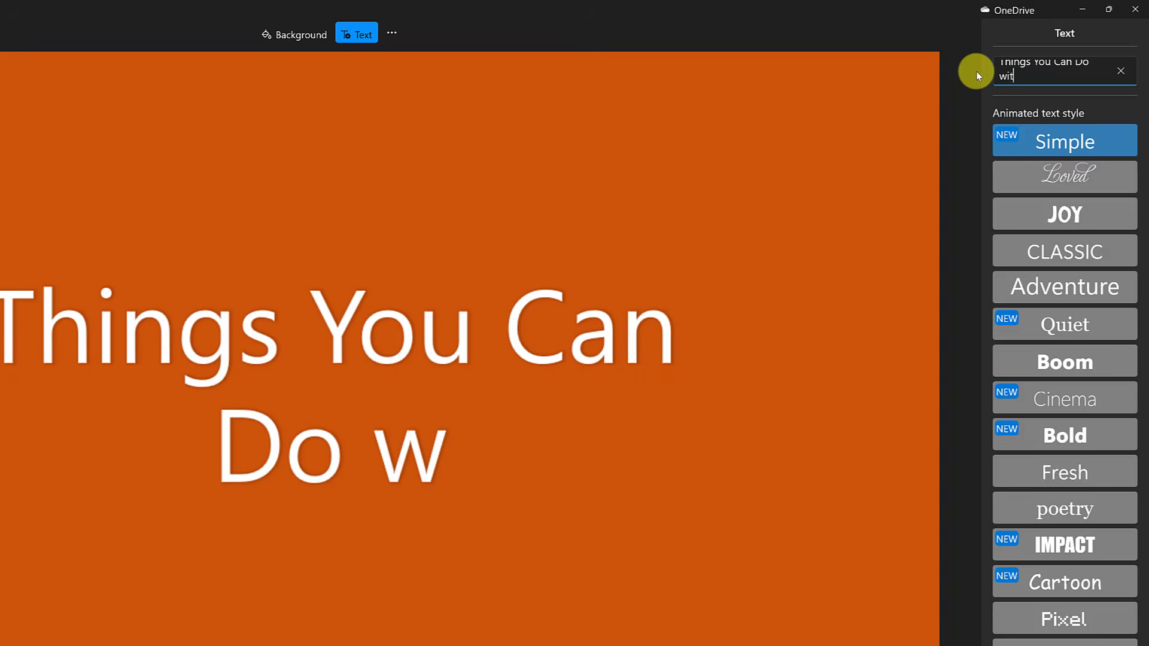
type("h DOGS!")
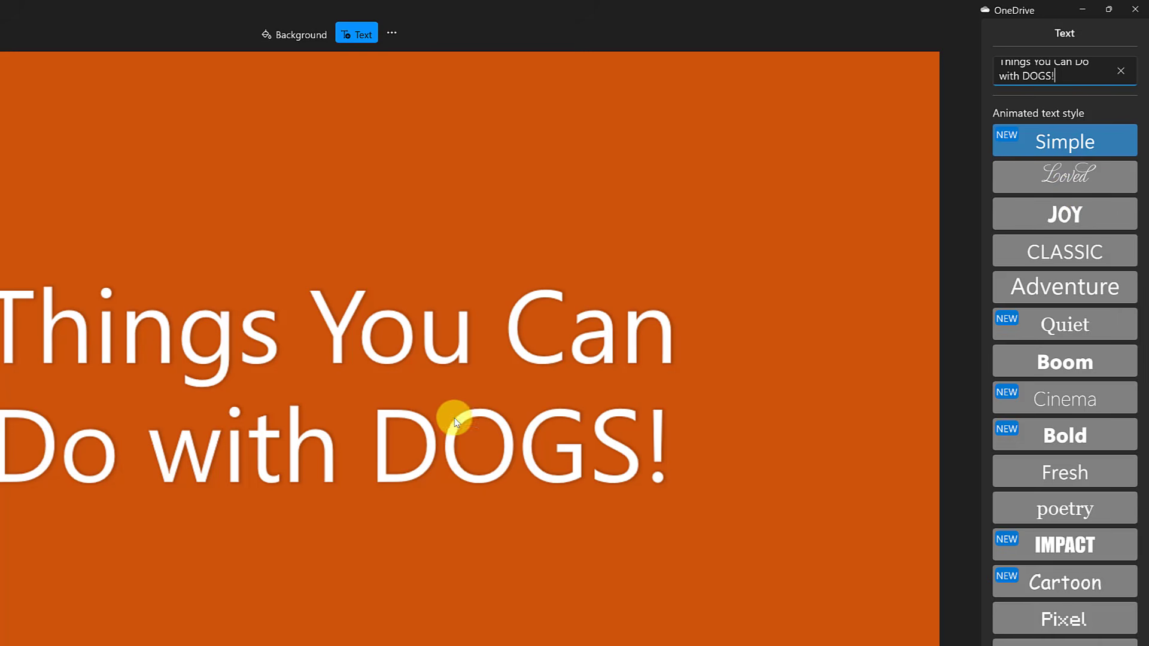
Try the Boom and Impact animated text styles on the title and apply the Joy style
left_click(1056, 372)
left_click(1057, 542)
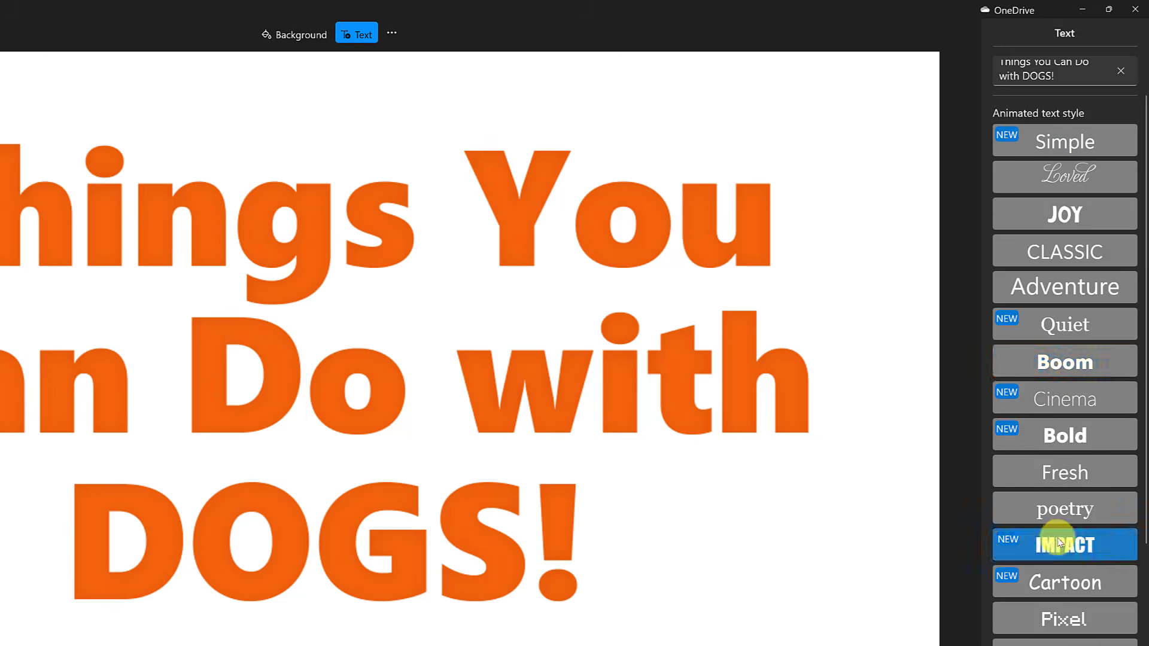
left_click(1061, 365)
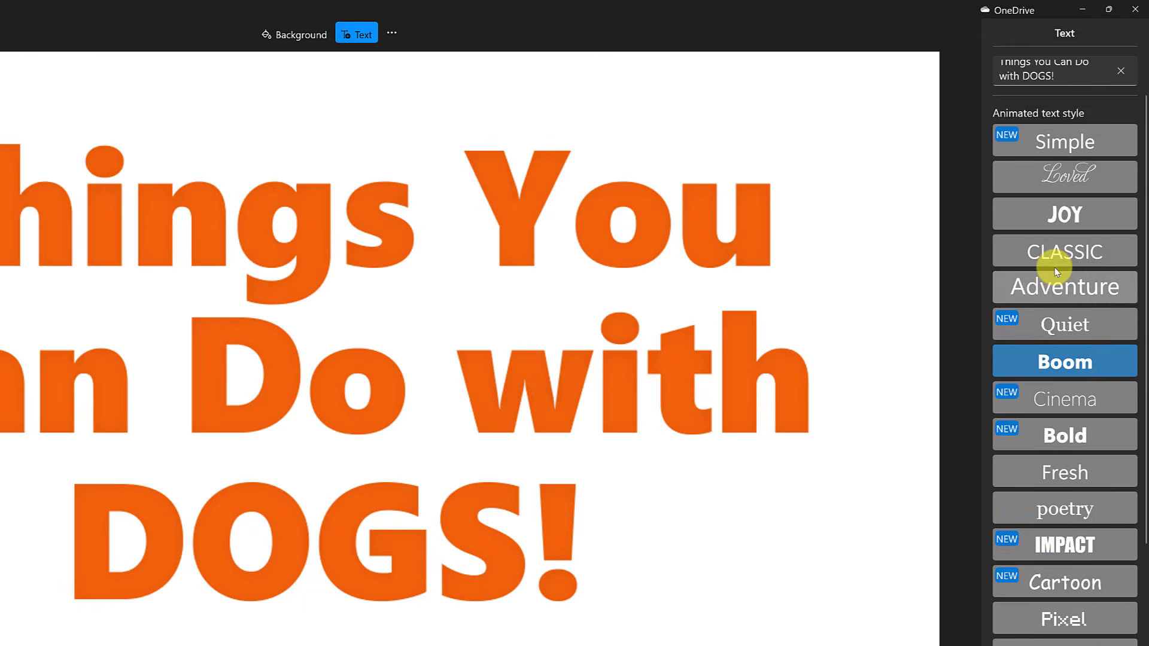
left_click(1057, 224)
scroll(1061, 371, "down", 3)
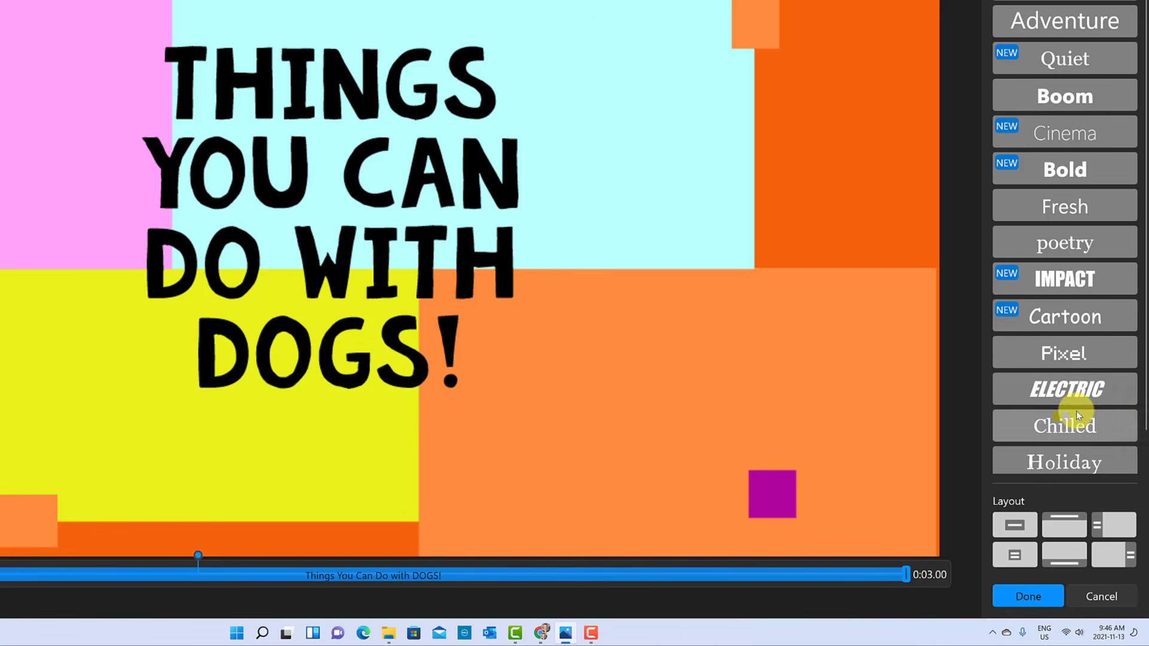
Compare the title's top, side and bottom layouts, choose the first centred layout, and save the title text
left_click(1060, 533)
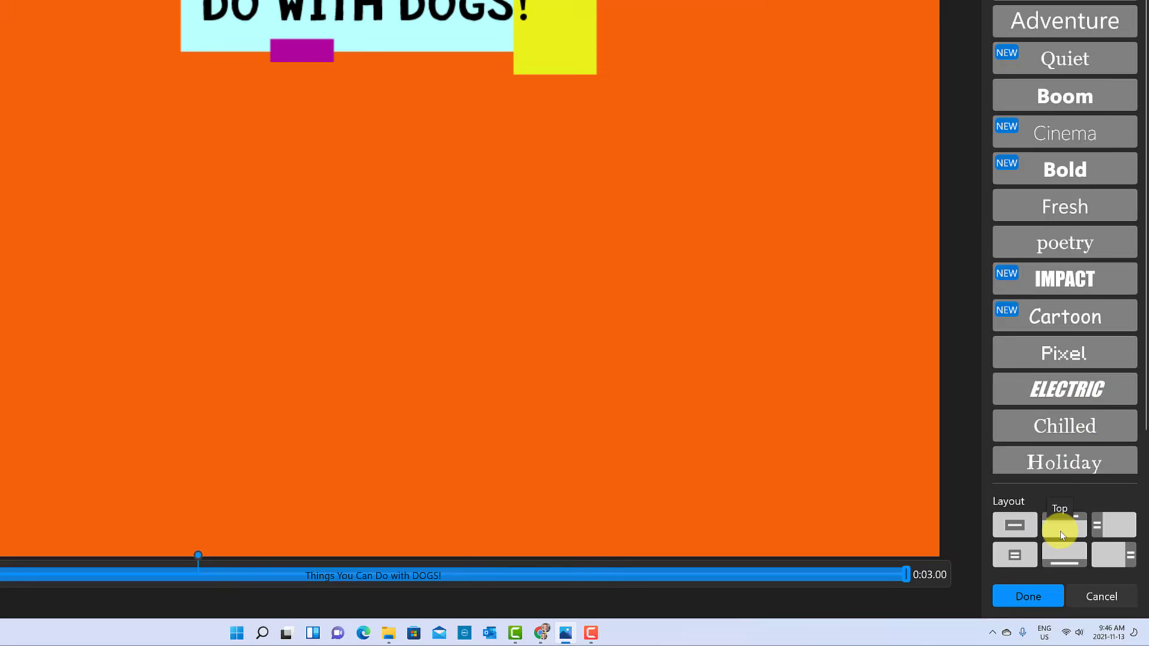
left_click(1012, 526)
left_click(1115, 526)
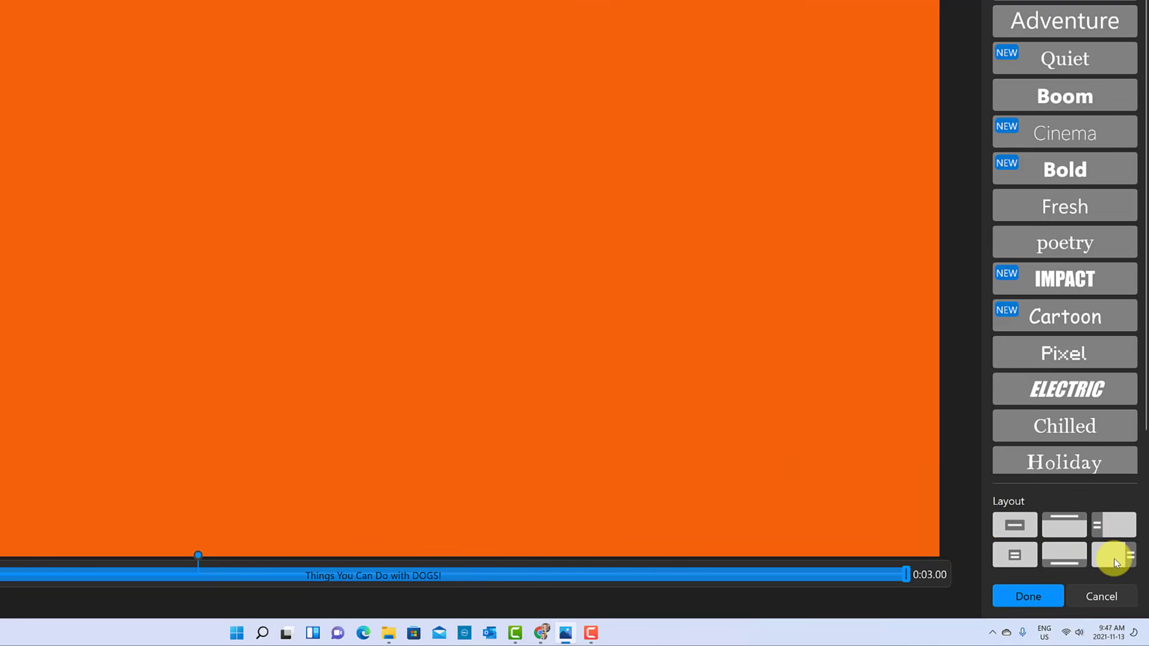
left_click(1115, 562)
left_click(1056, 559)
left_click(1011, 525)
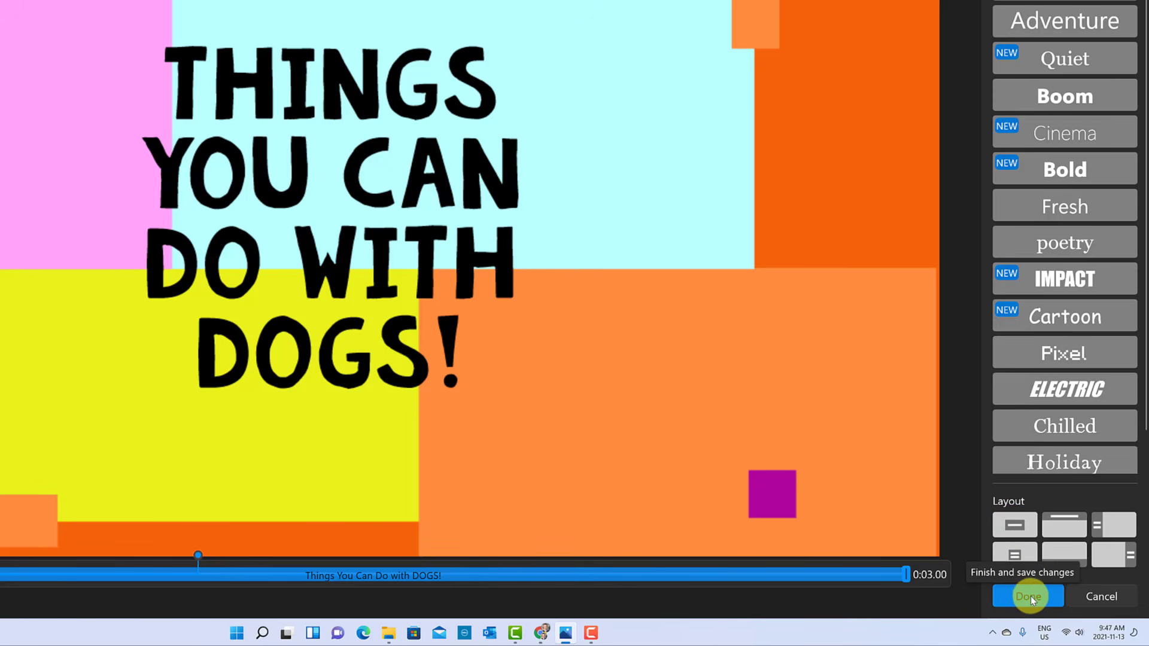
left_click(1030, 596)
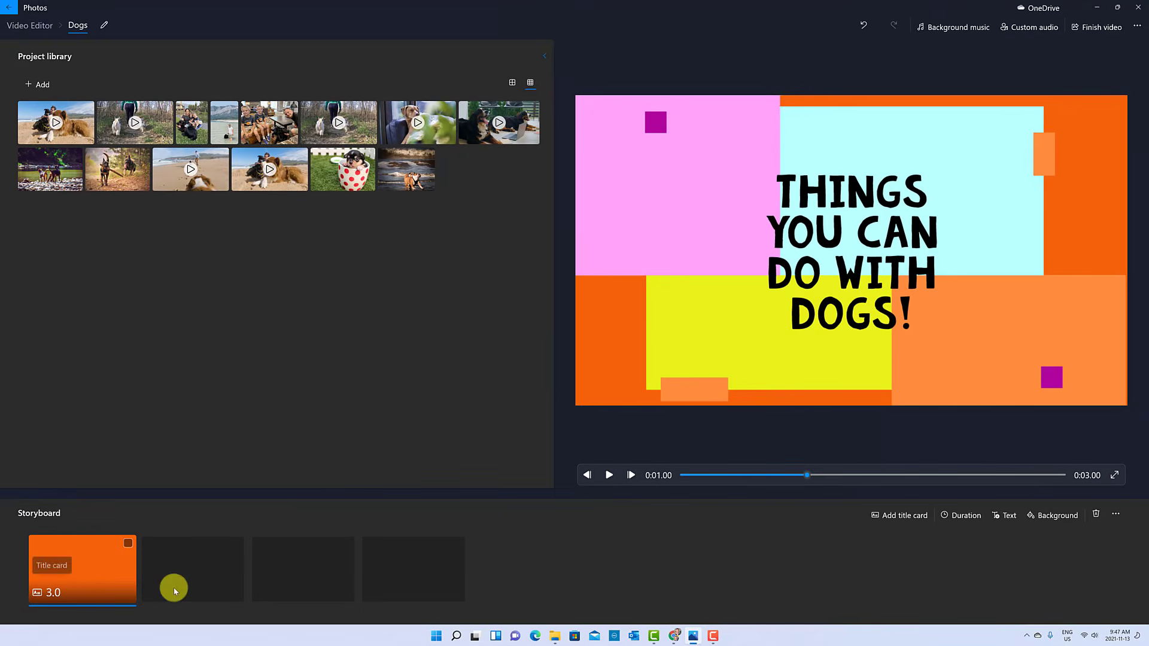
Check the preset and custom duration options for the title card and close them without changing the duration
left_click(957, 518)
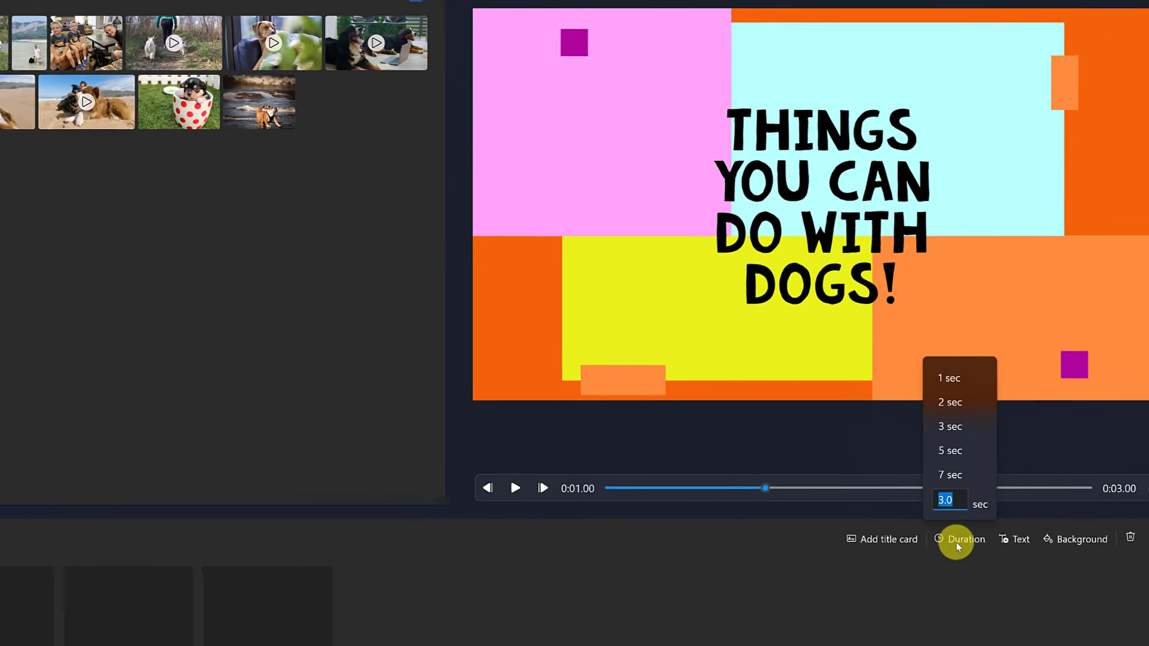
left_click(950, 506)
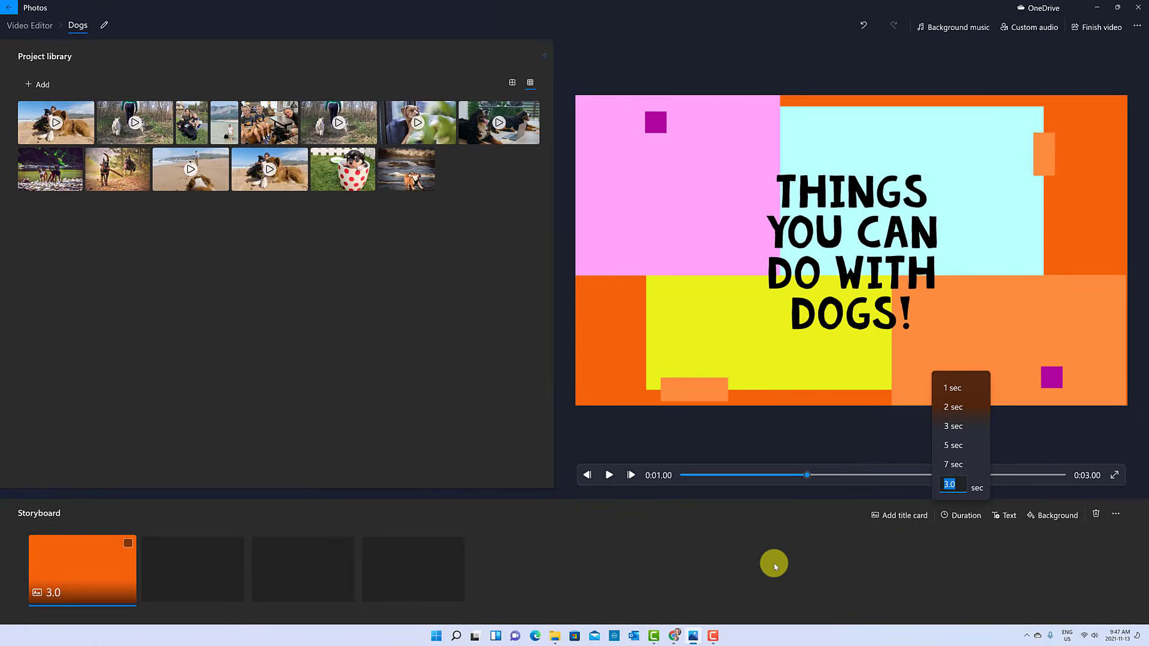
left_click(735, 568)
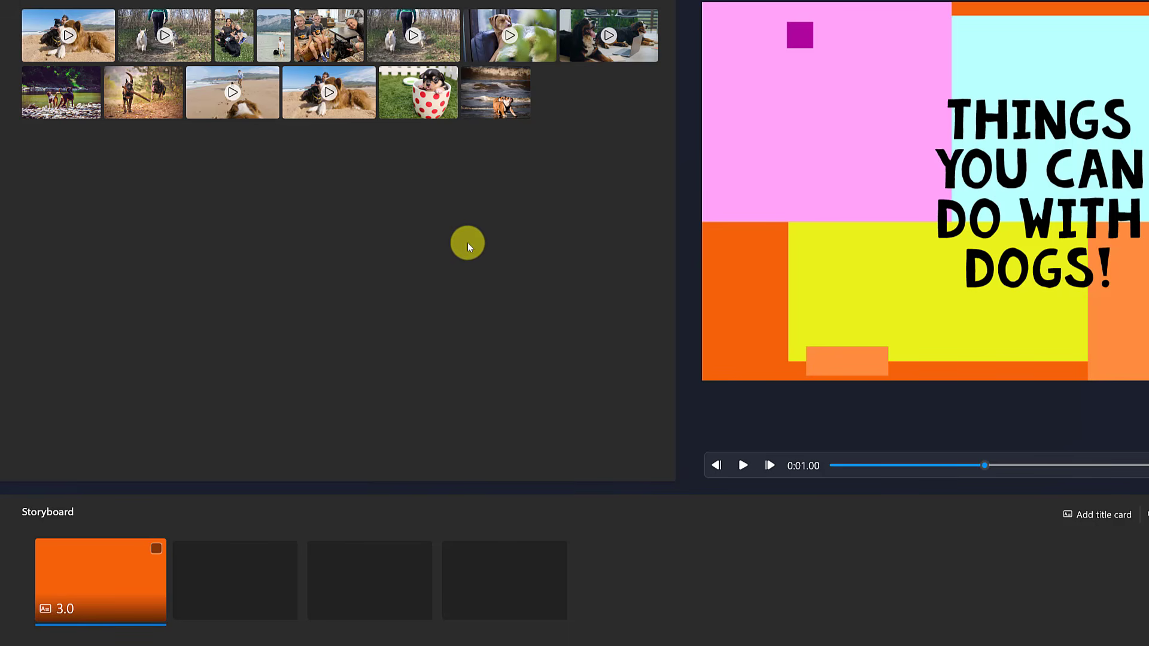
Place the clip of the brown dog on the leather chair after the title card and play it briefly
left_click_drag(496, 49, 255, 595)
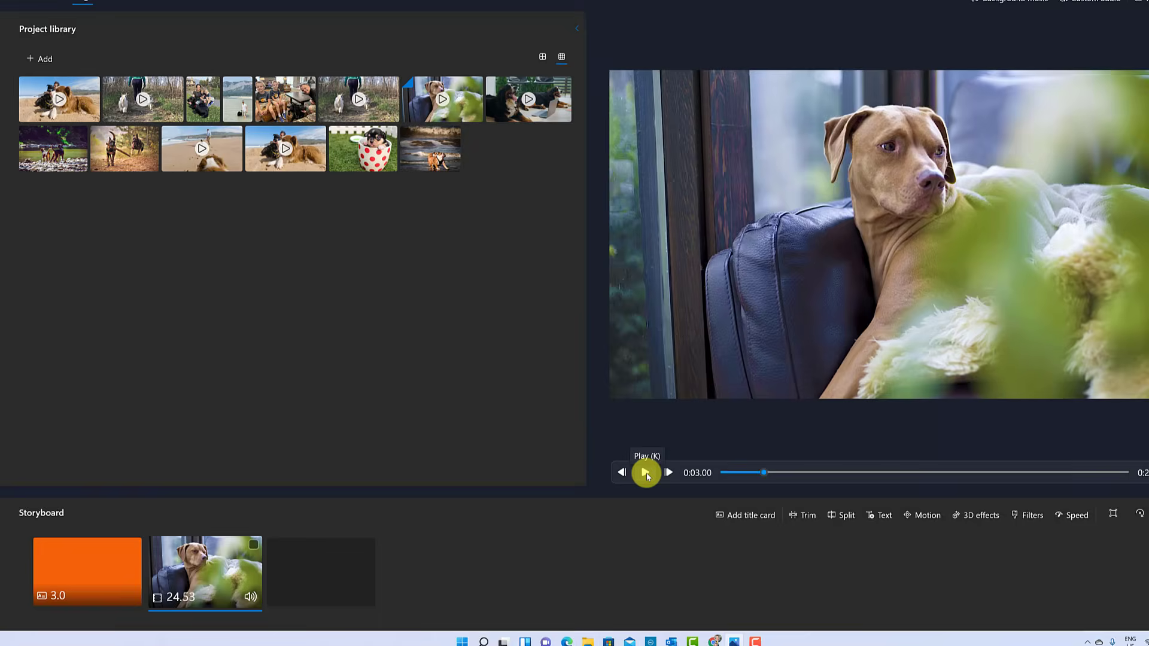
left_click(646, 473)
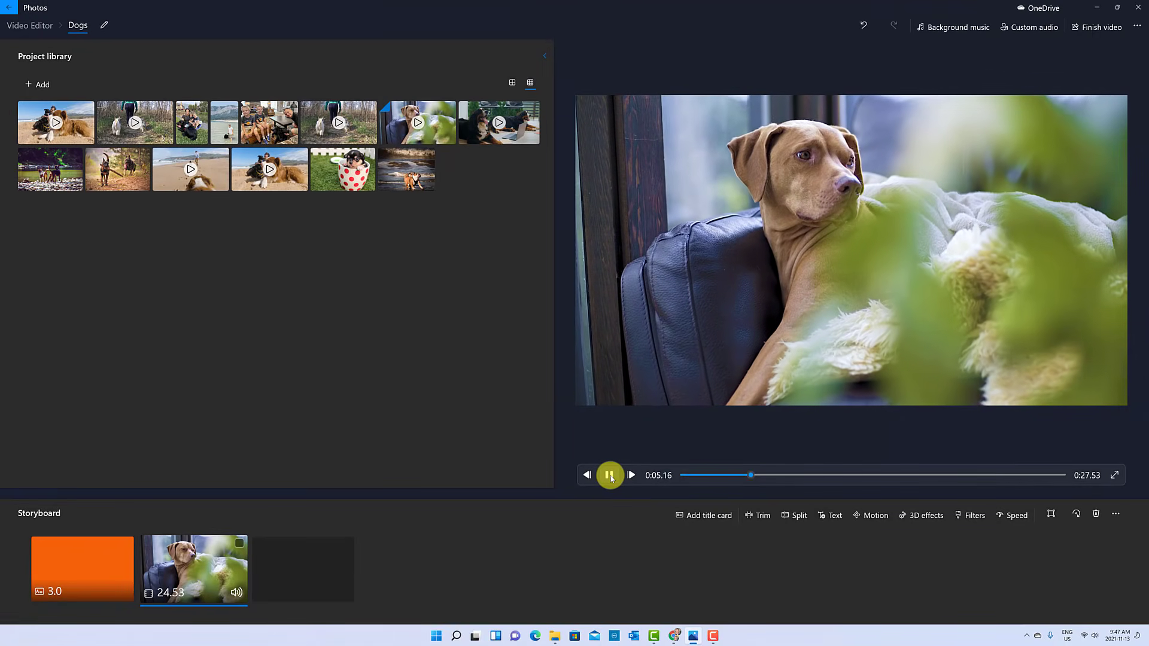
left_click(610, 476)
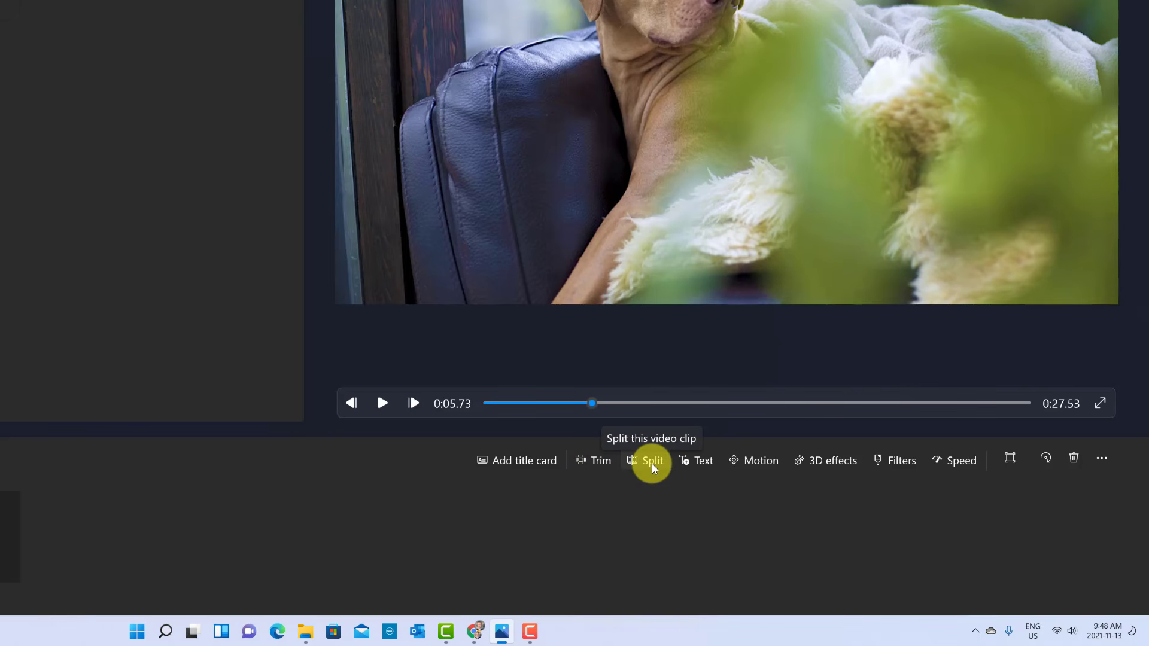
Caption the brown dog clip "Being Lazy" with the Bottom layout, save it, and preview the project from the start
left_click(694, 462)
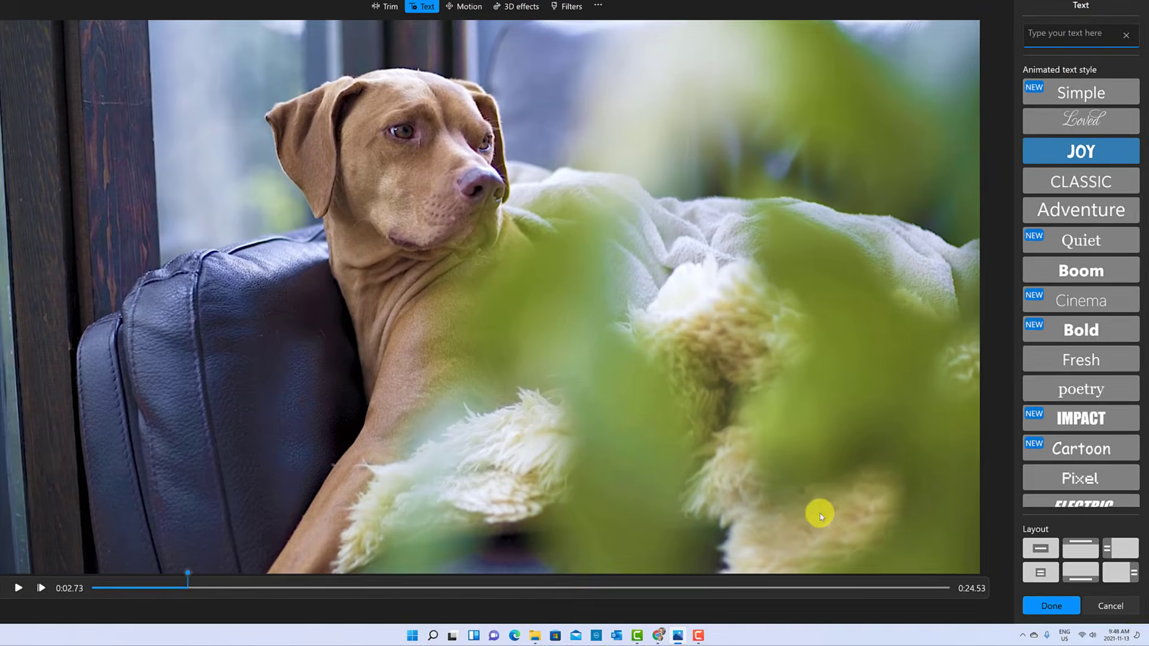
type("Bei")
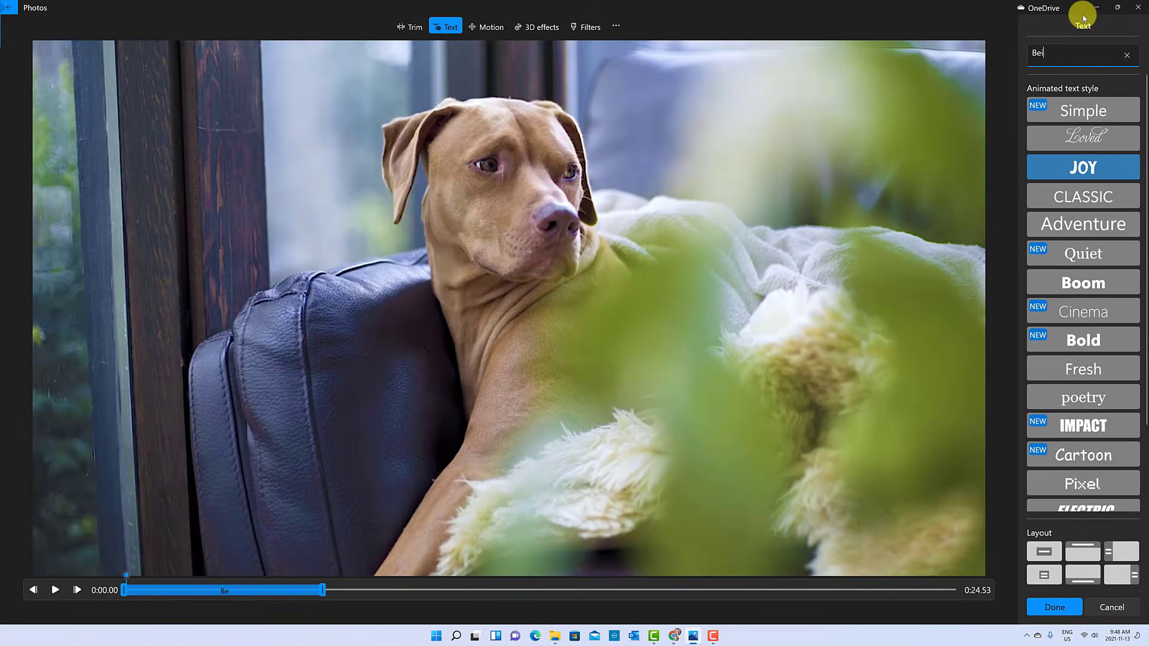
type("ng Lazy")
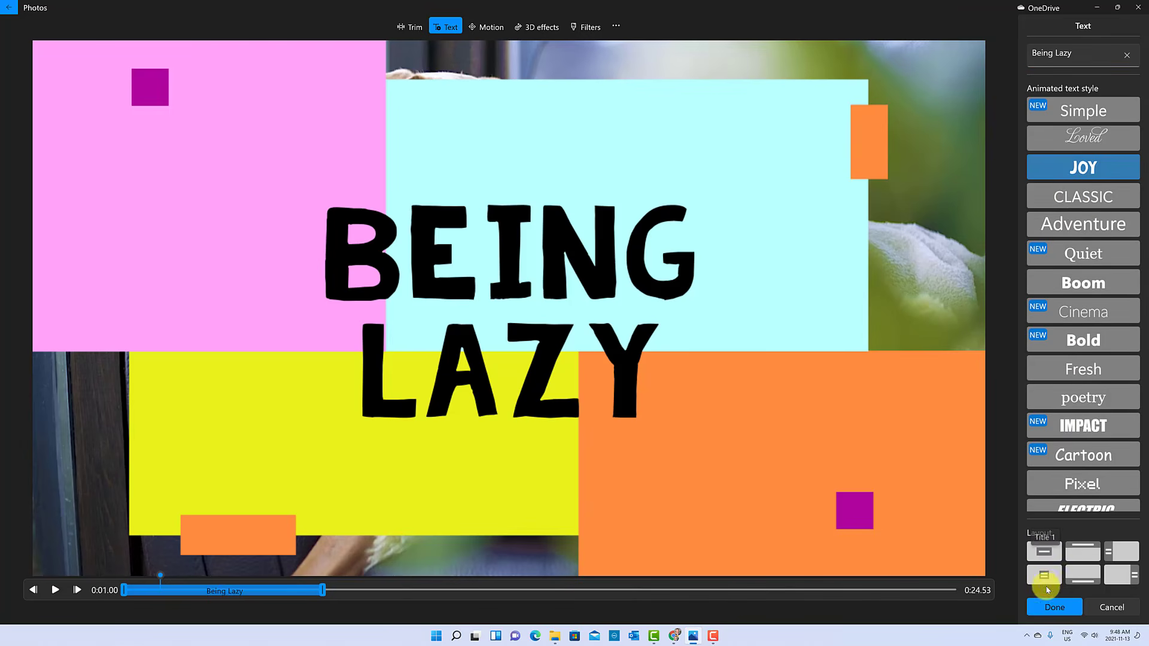
left_click(1058, 576)
left_click(1082, 576)
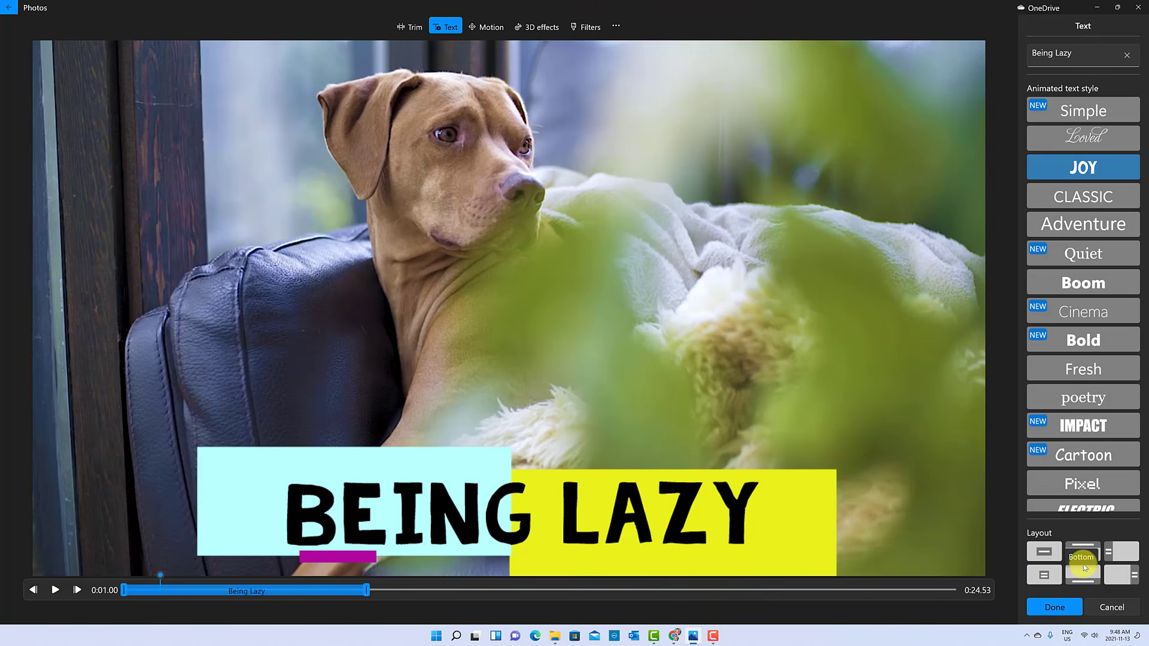
left_click(1053, 608)
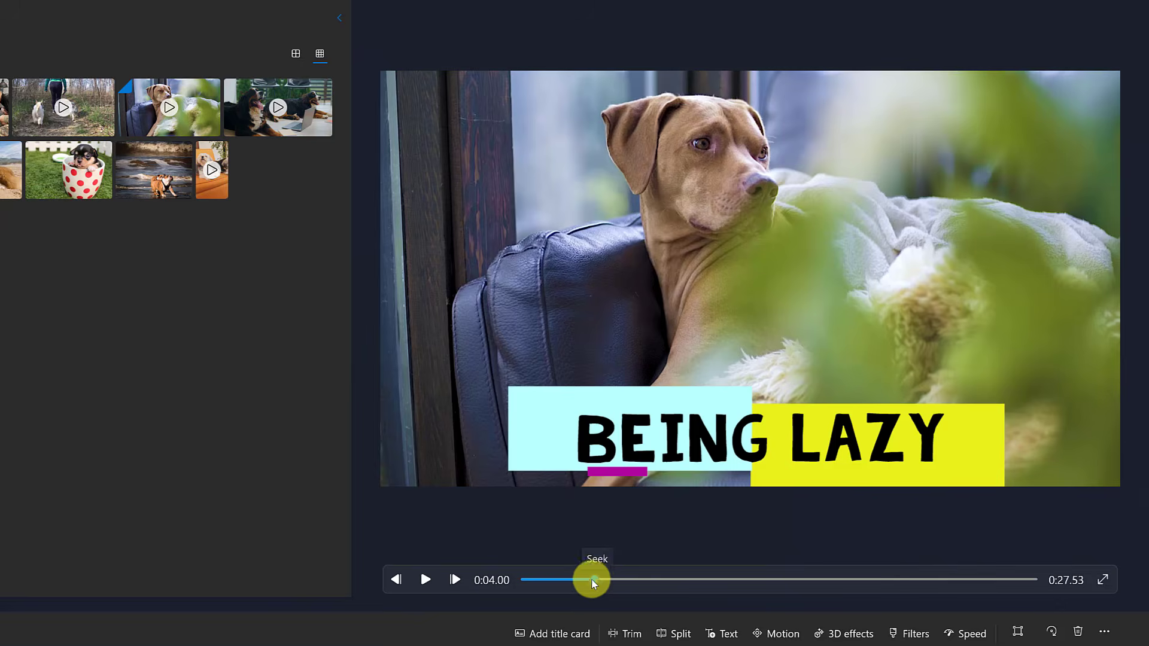
left_click_drag(592, 579, 513, 580)
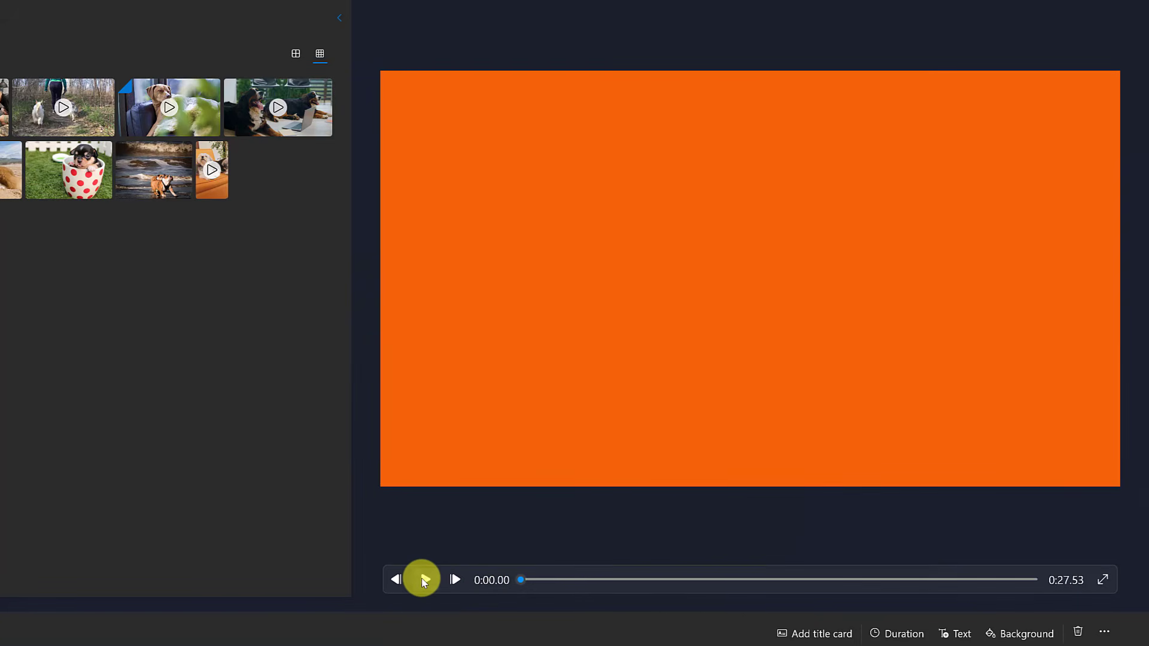
left_click(425, 580)
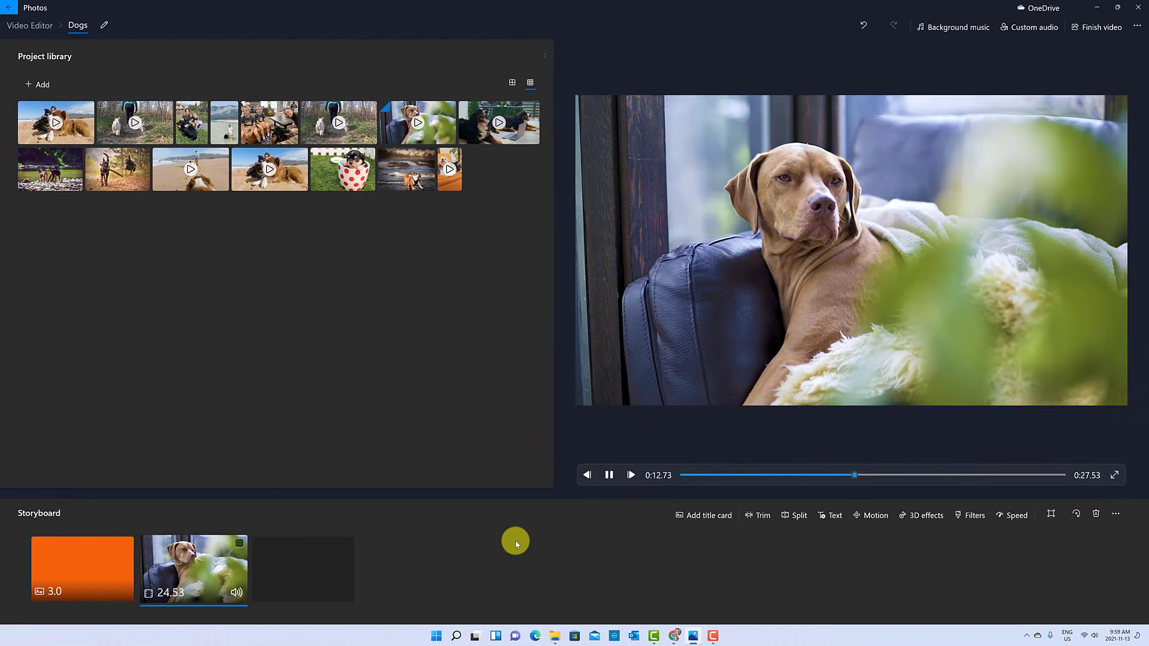
Trim both ends of the brown dog clip to a length of about 5.27 seconds and apply the trim
key("space")
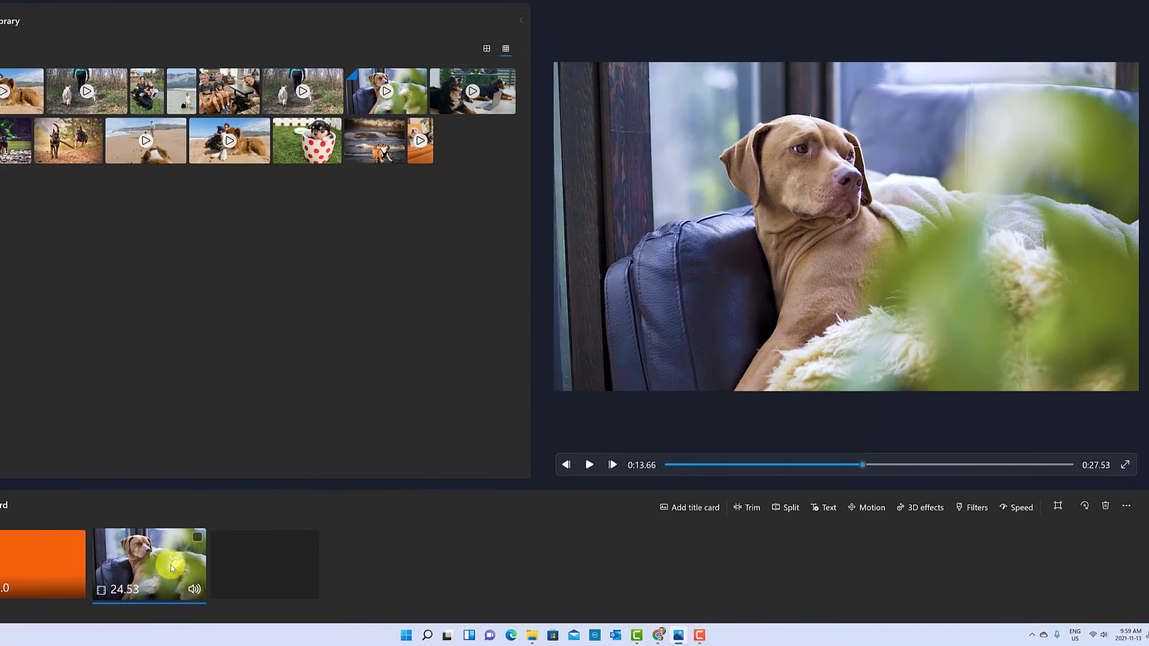
left_click(749, 508)
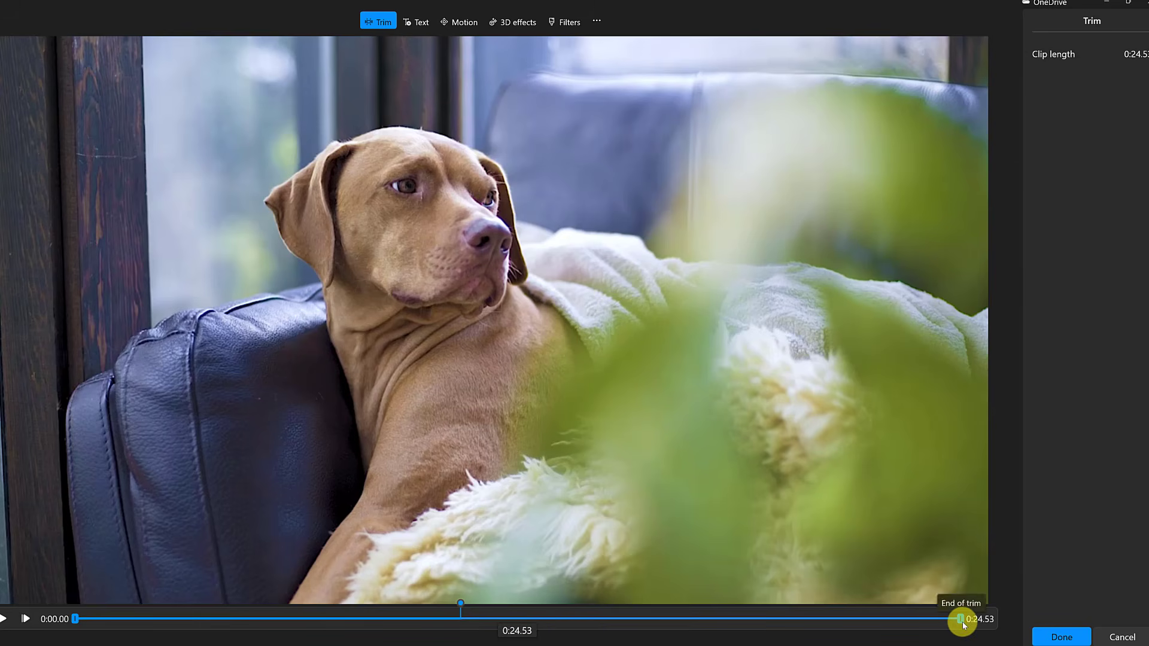
left_click_drag(963, 624, 657, 626)
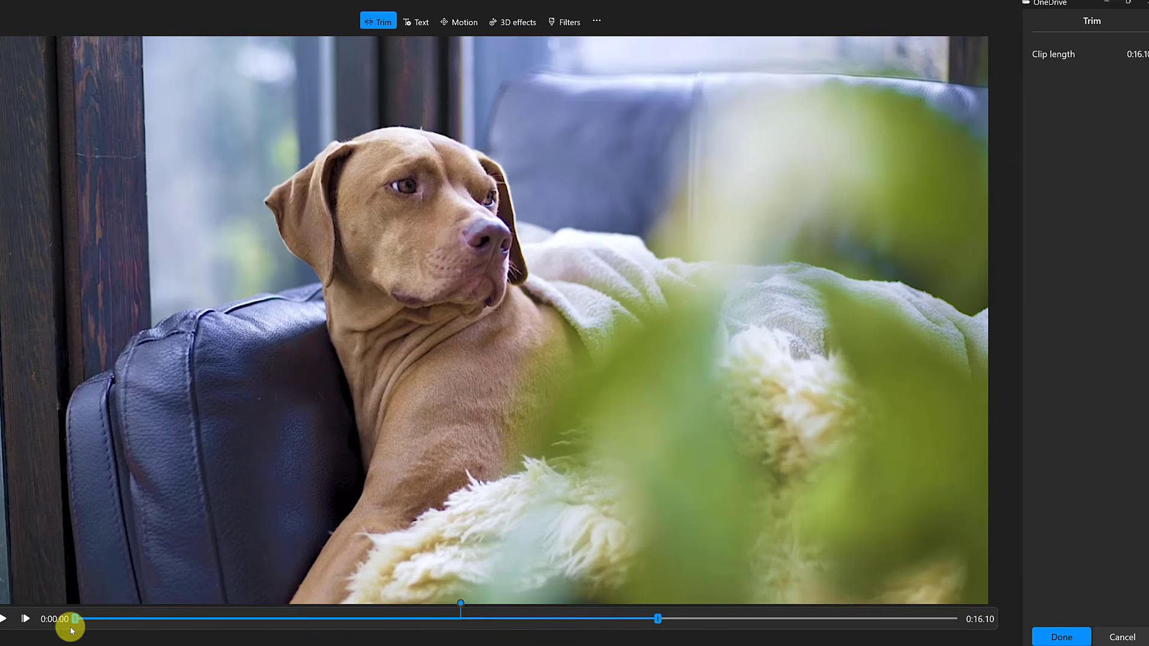
left_click_drag(76, 623, 347, 622)
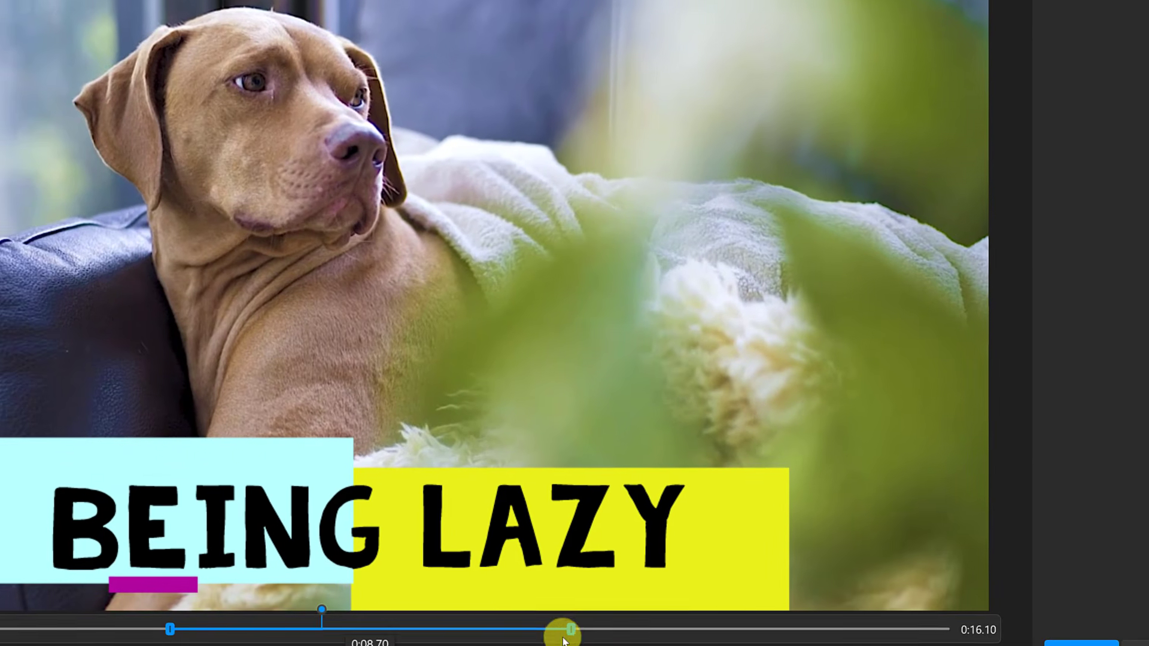
left_click_drag(572, 624, 526, 626)
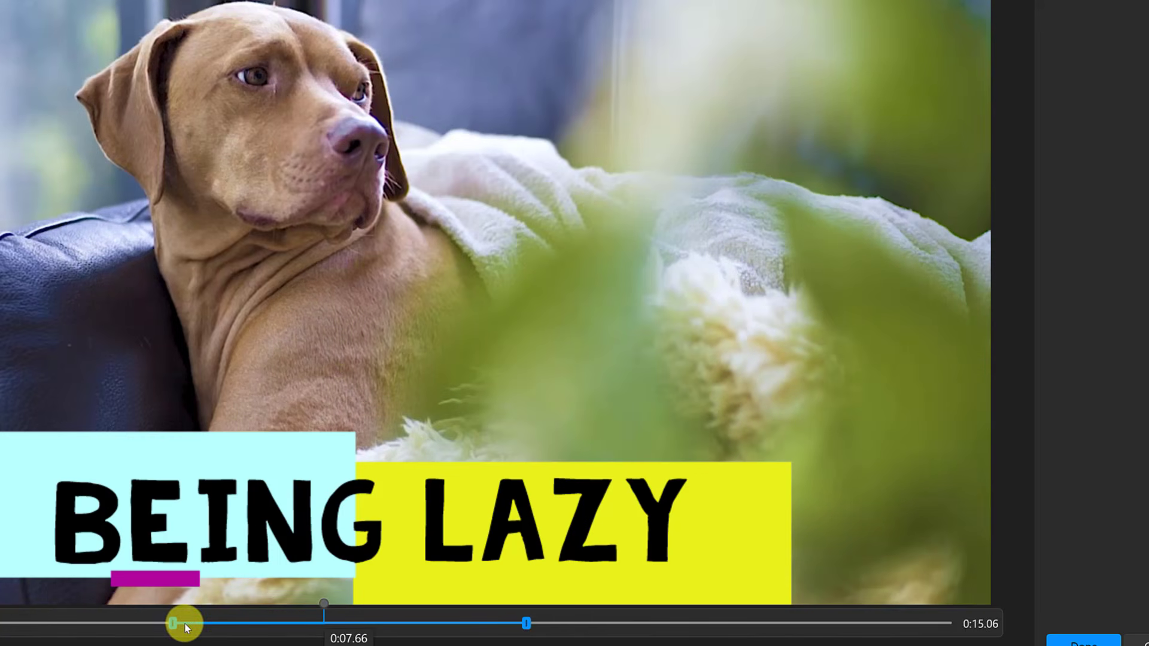
left_click_drag(186, 627, 252, 625)
left_click_drag(536, 629, 497, 624)
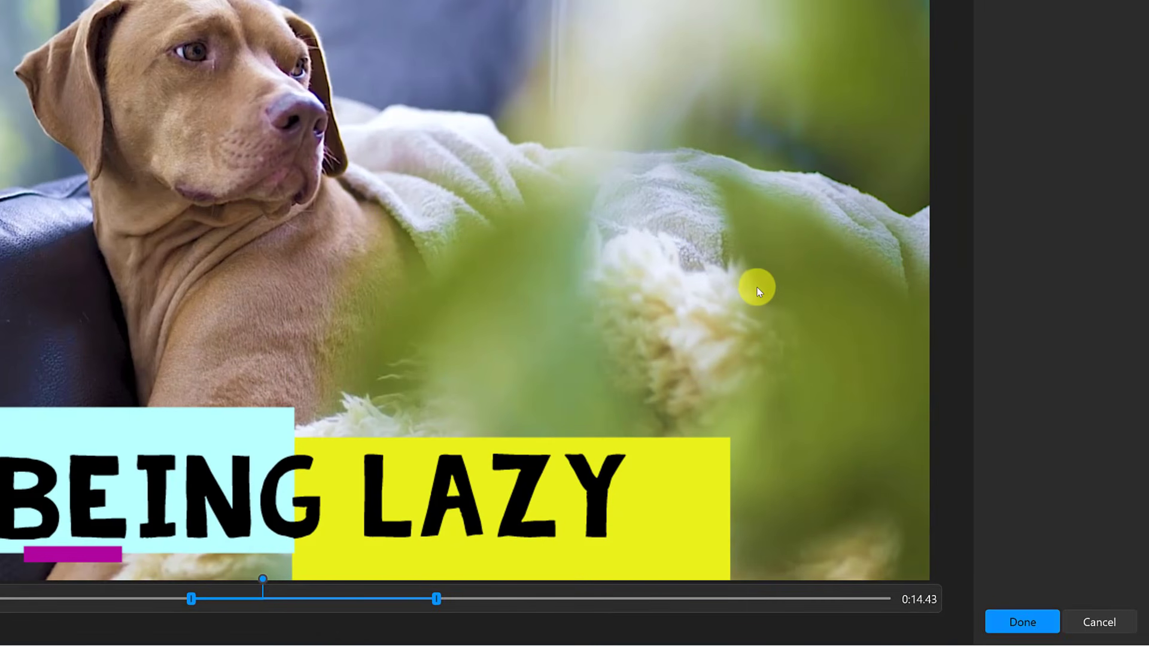
left_click(1023, 623)
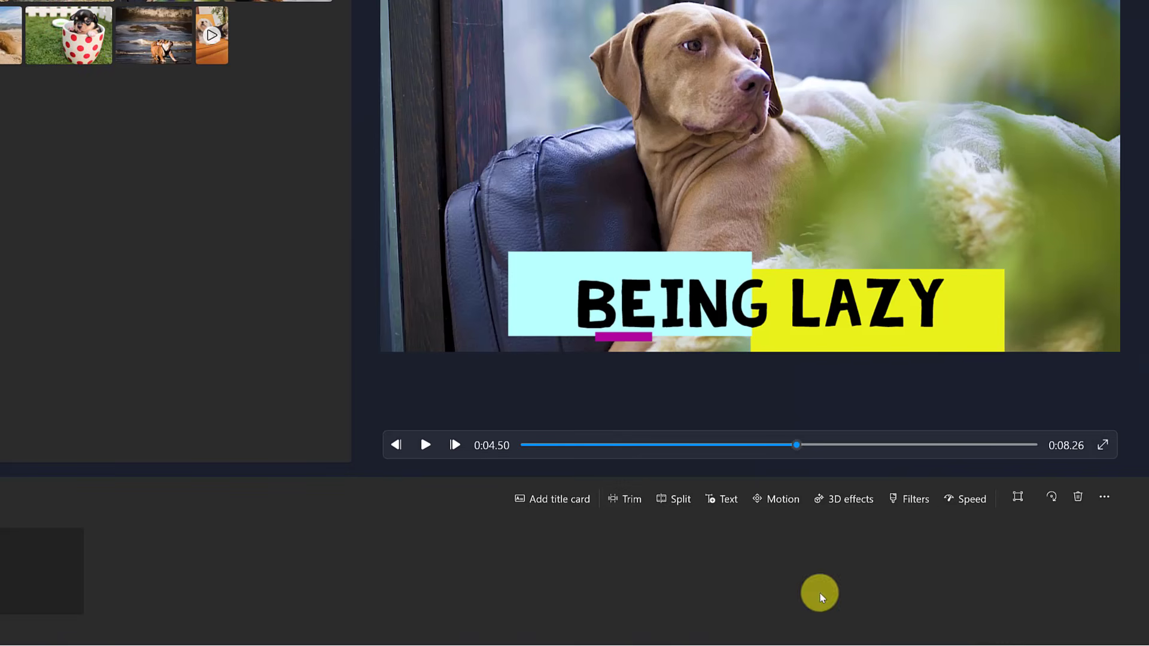
Preview the project from the start and extend the end of the brown dog clip's trim to a length of about 6.27 seconds
left_click_drag(798, 448, 524, 445)
left_click(425, 445)
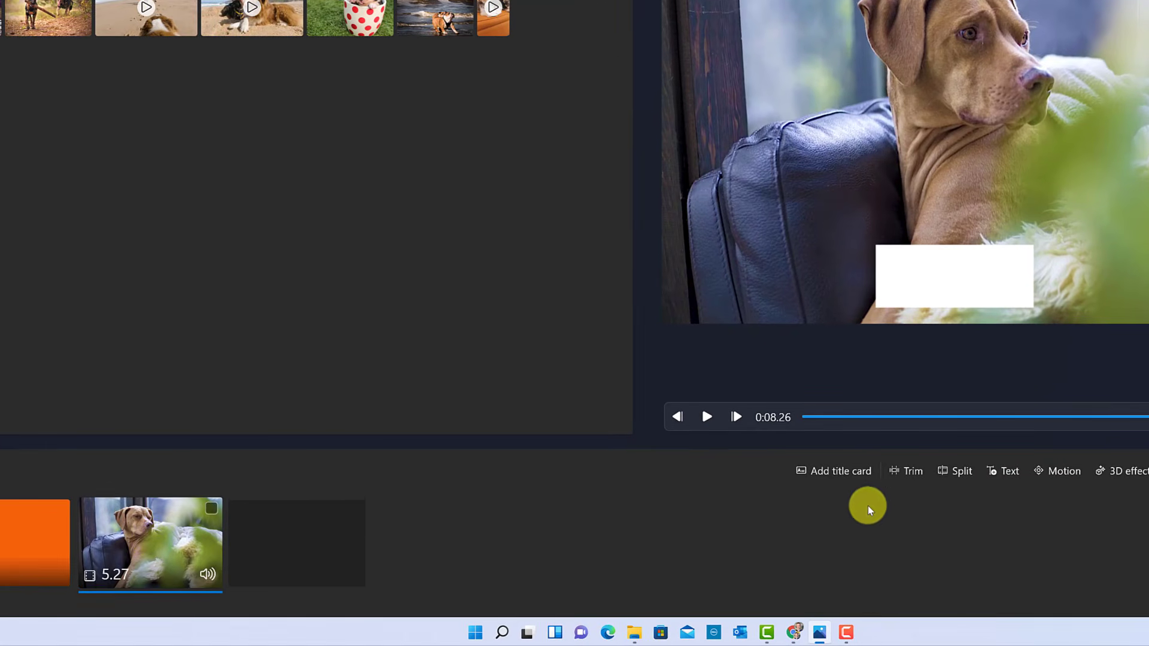
left_click(911, 473)
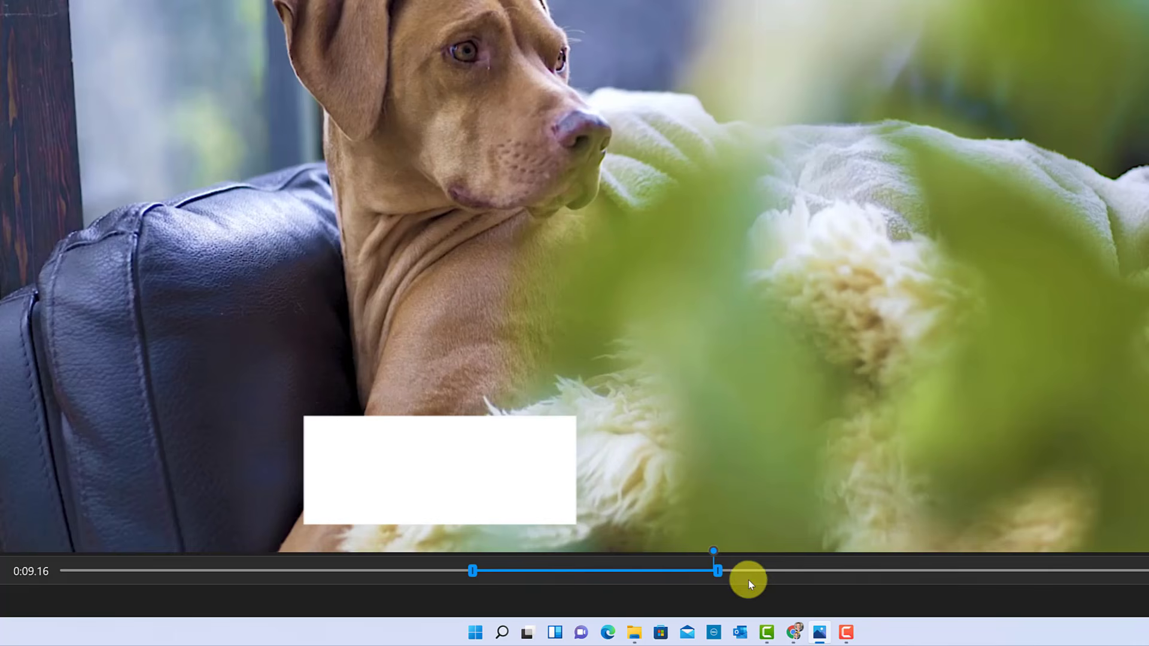
left_click_drag(720, 575, 763, 572)
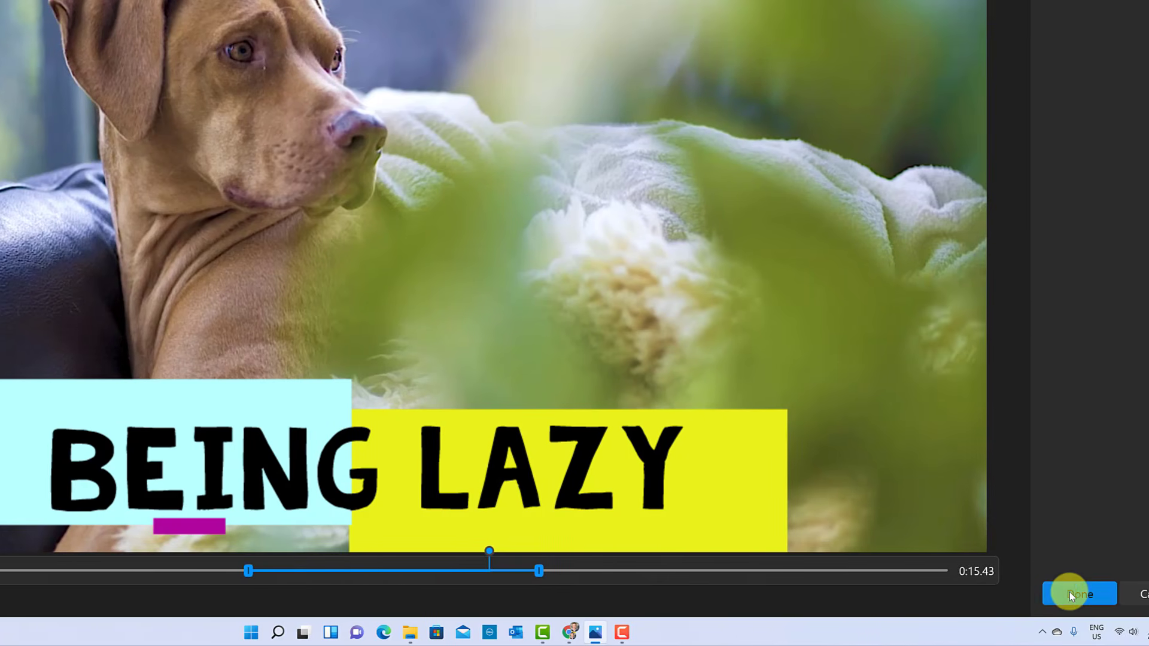
left_click(1071, 593)
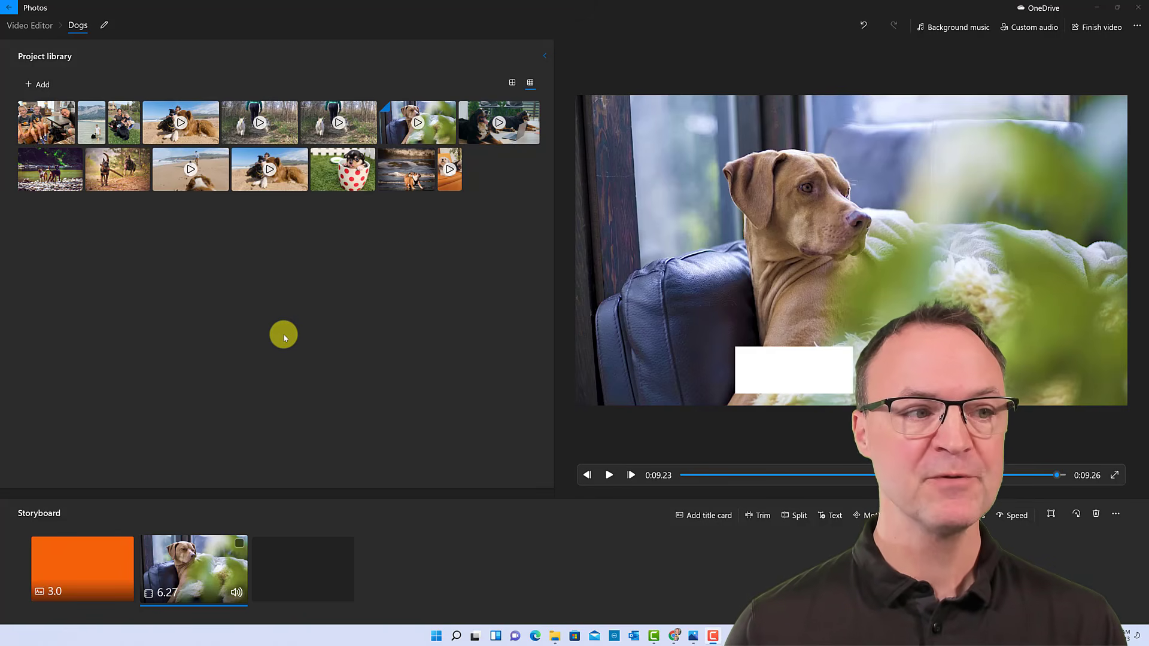
Add the lake photo and the clip of two dogs beside a laptop to the storyboard, placing the dog clip before the photo
left_click_drag(90, 119, 317, 574)
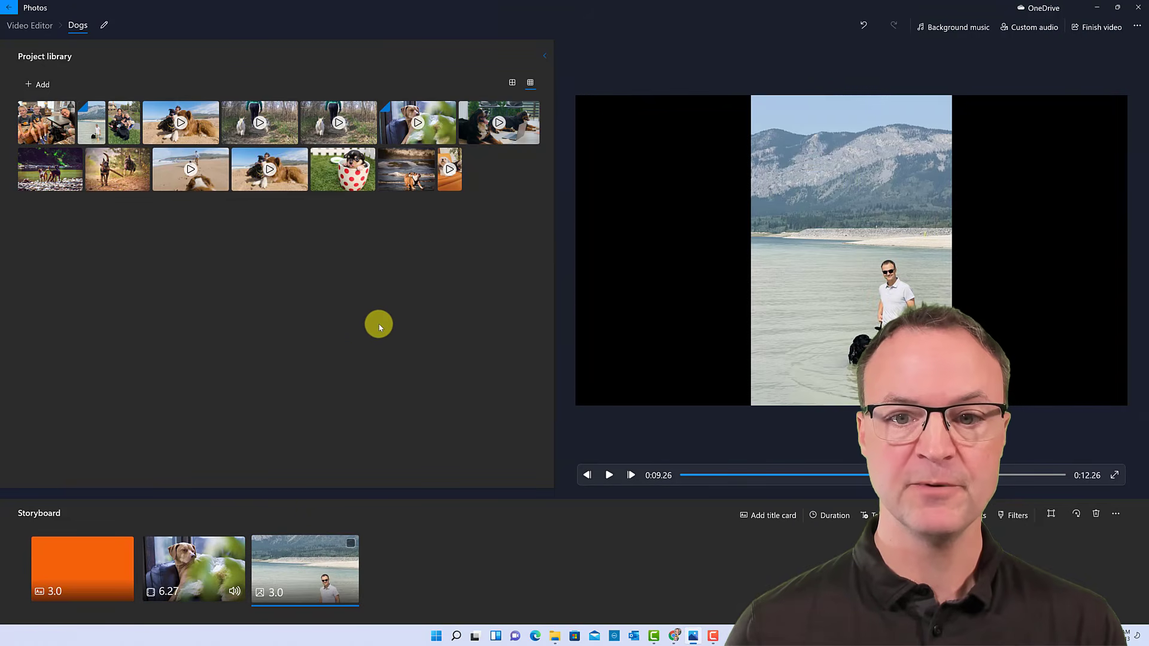
left_click_drag(478, 140, 443, 577)
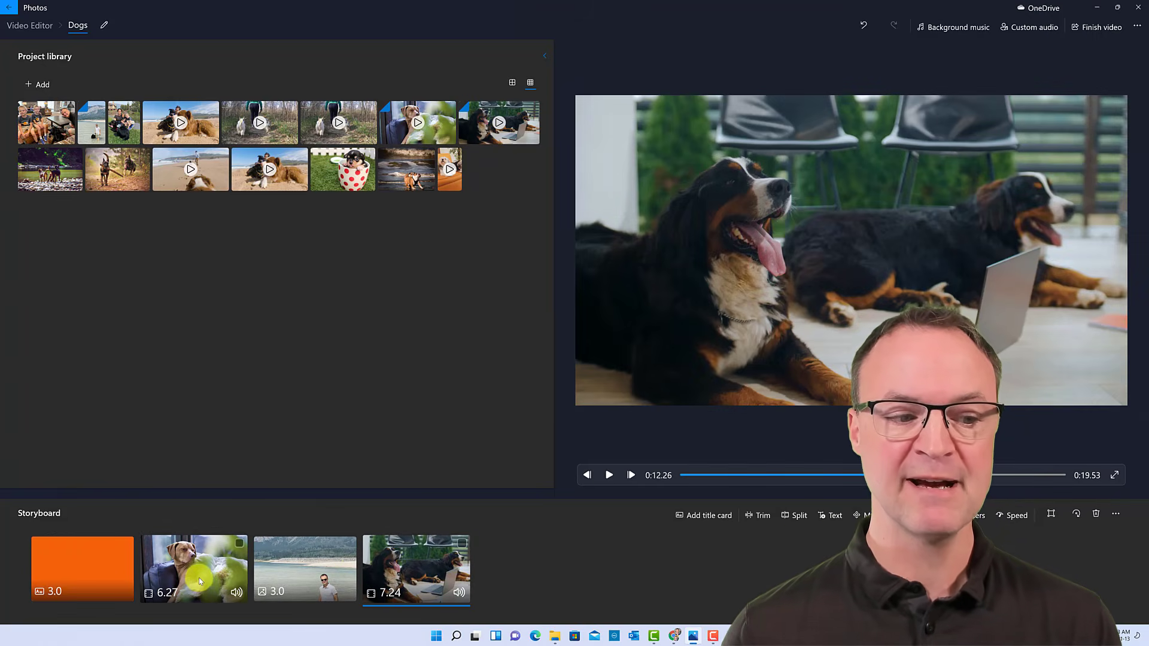
left_click_drag(265, 578, 329, 556)
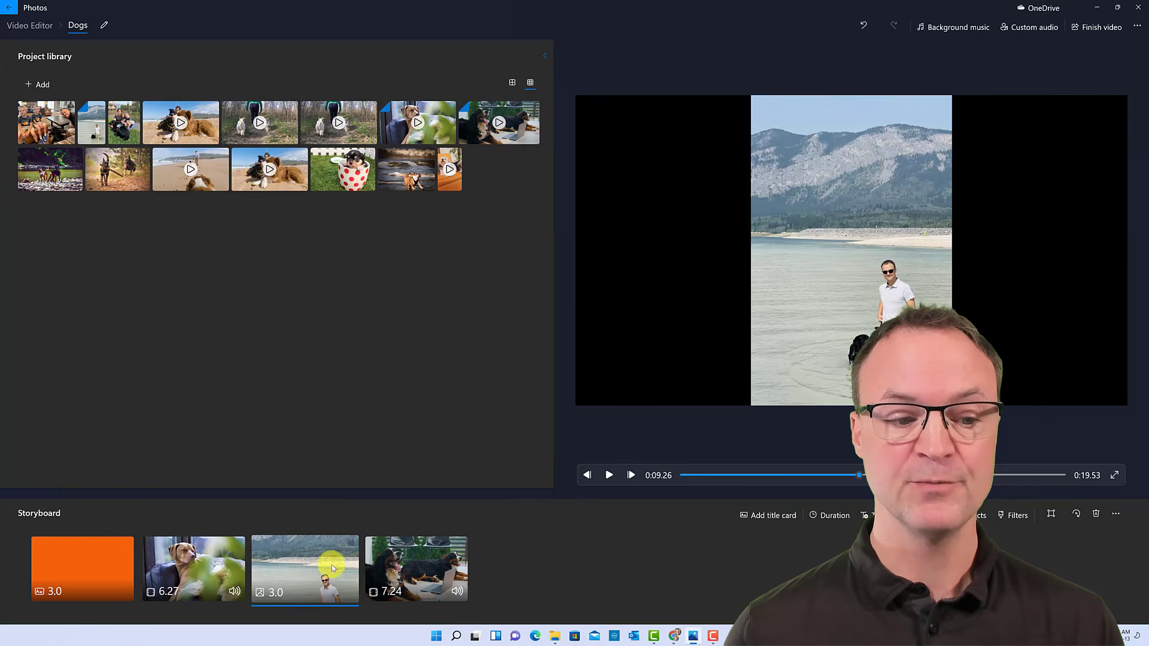
left_click_drag(398, 576, 305, 573)
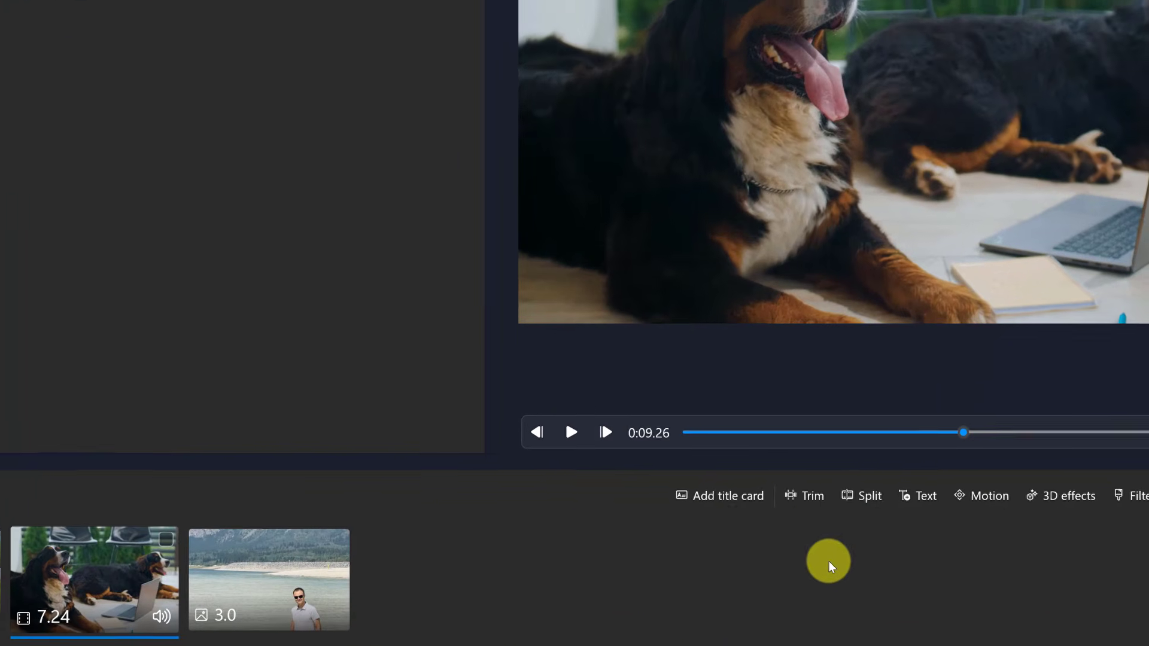
Split the clip of the two dogs beside the laptop at 3.60 seconds
left_click(867, 496)
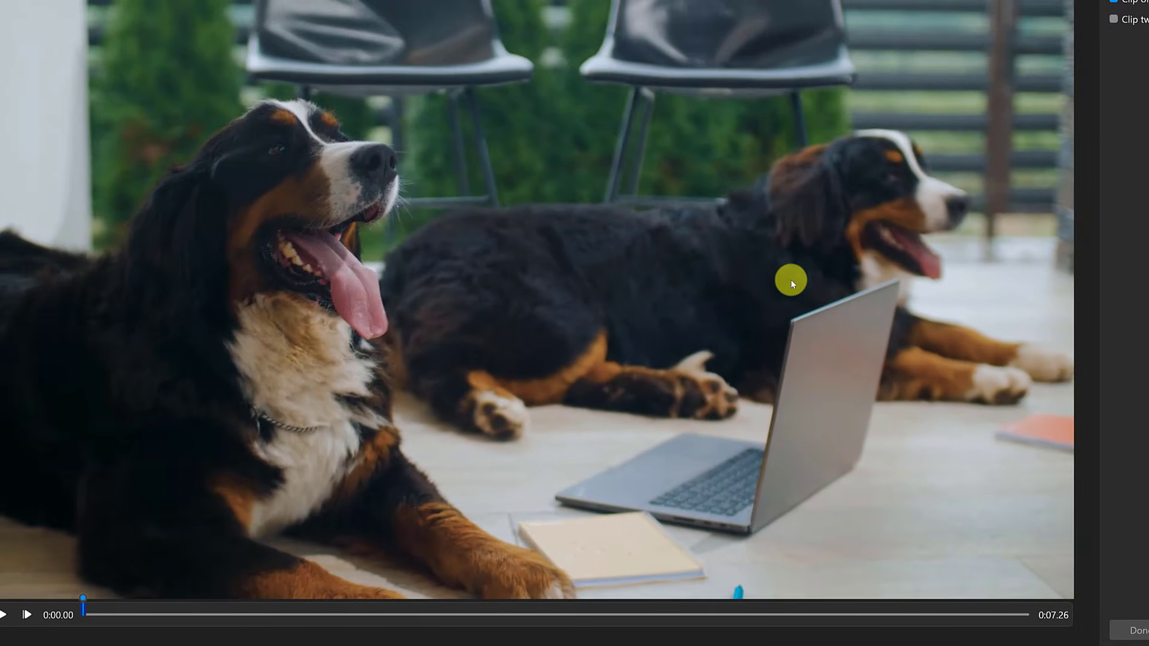
left_click_drag(78, 608, 554, 603)
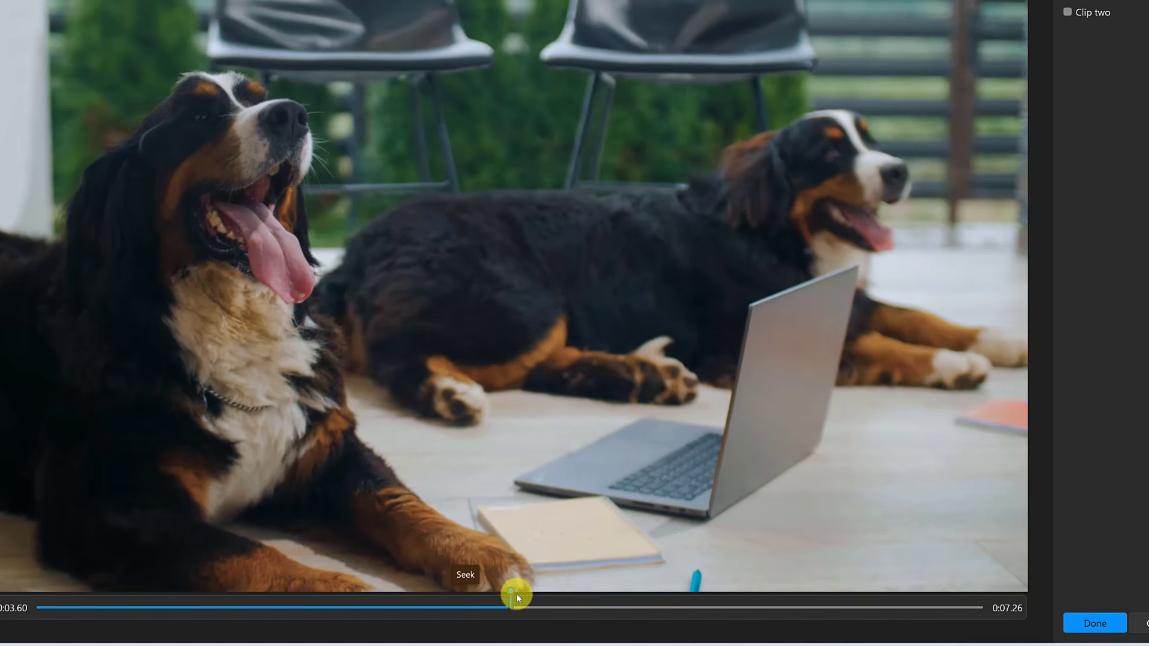
left_click(1114, 627)
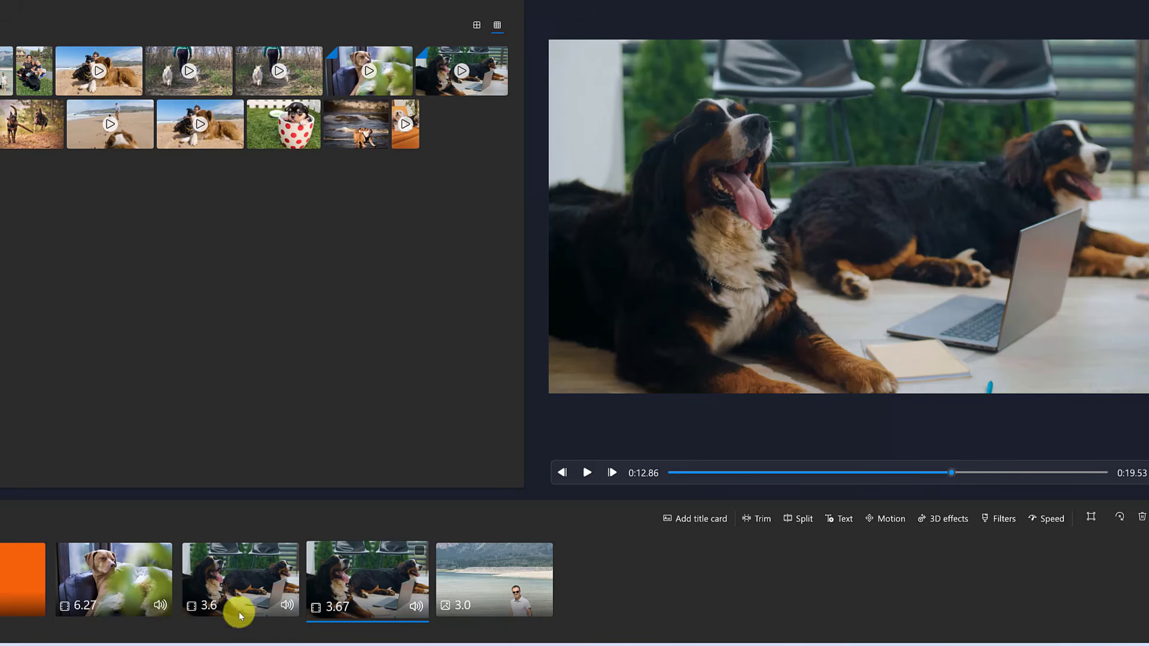
Compare the two parts of the split laptop dogs clip and remove the second part from the storyboard
left_click(245, 595)
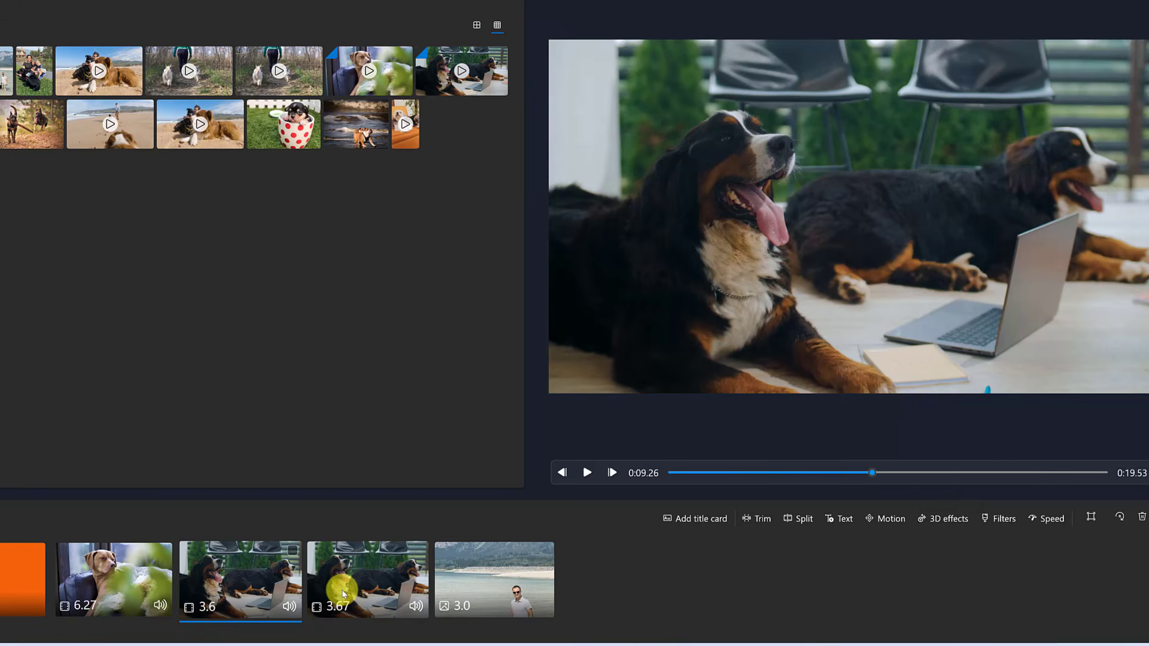
left_click(361, 587)
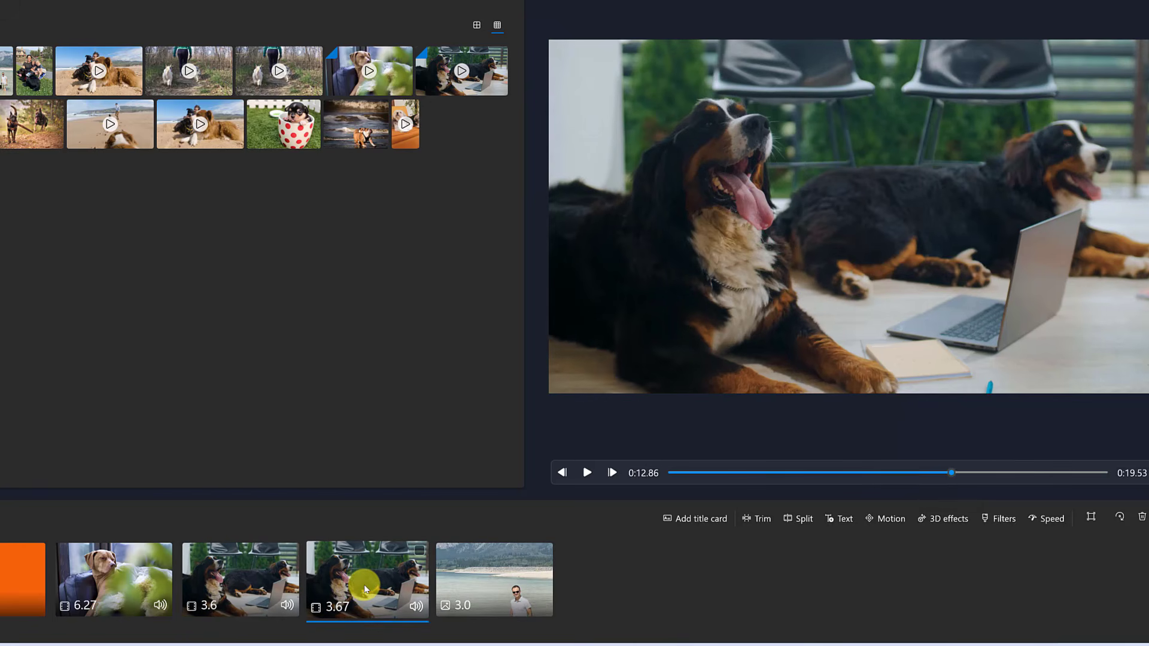
right_click(366, 588)
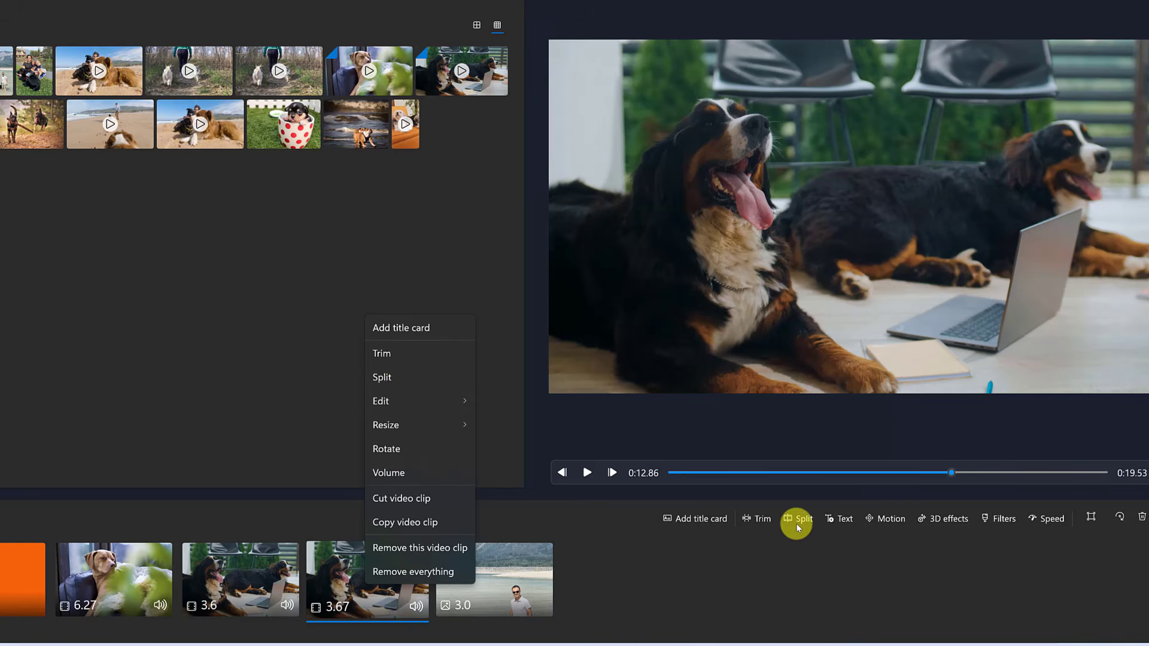
right_click(372, 594)
right_click(372, 597)
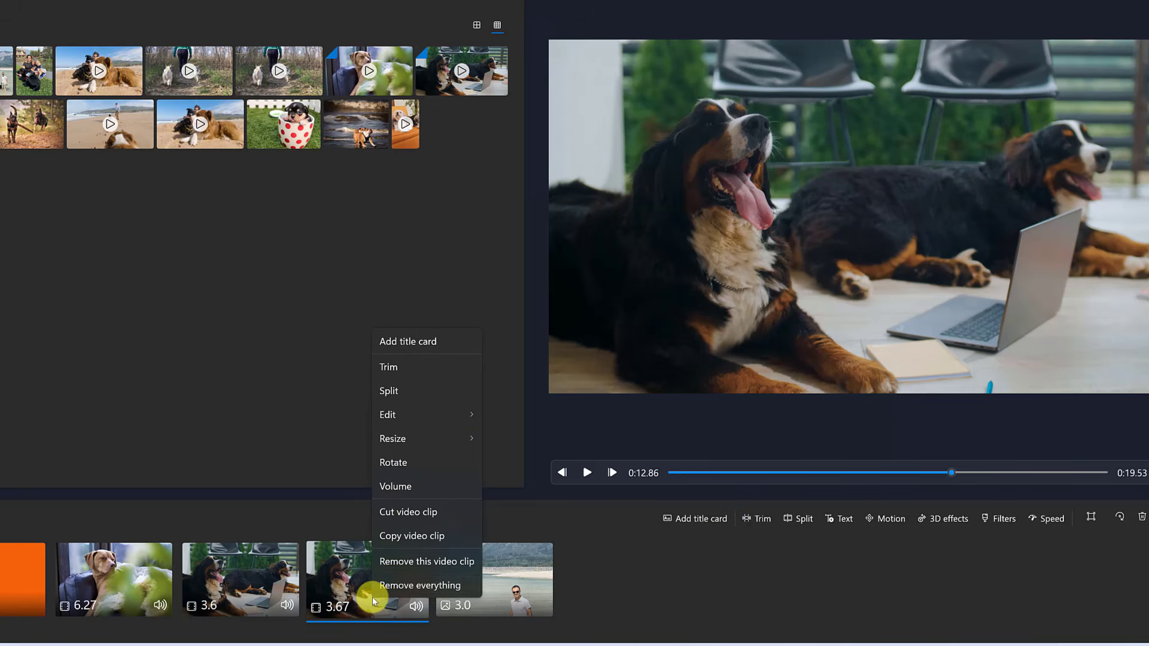
left_click(417, 564)
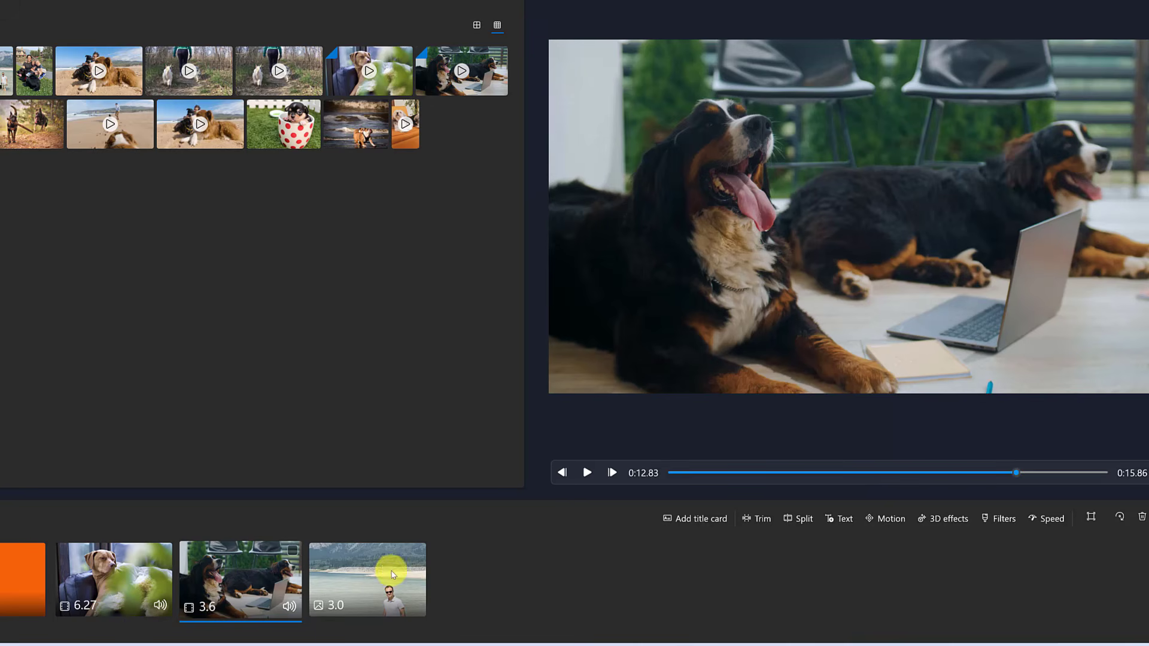
Try the Remove black bars resize option on the lake photo and restore it to Shrink to fit
left_click(359, 572)
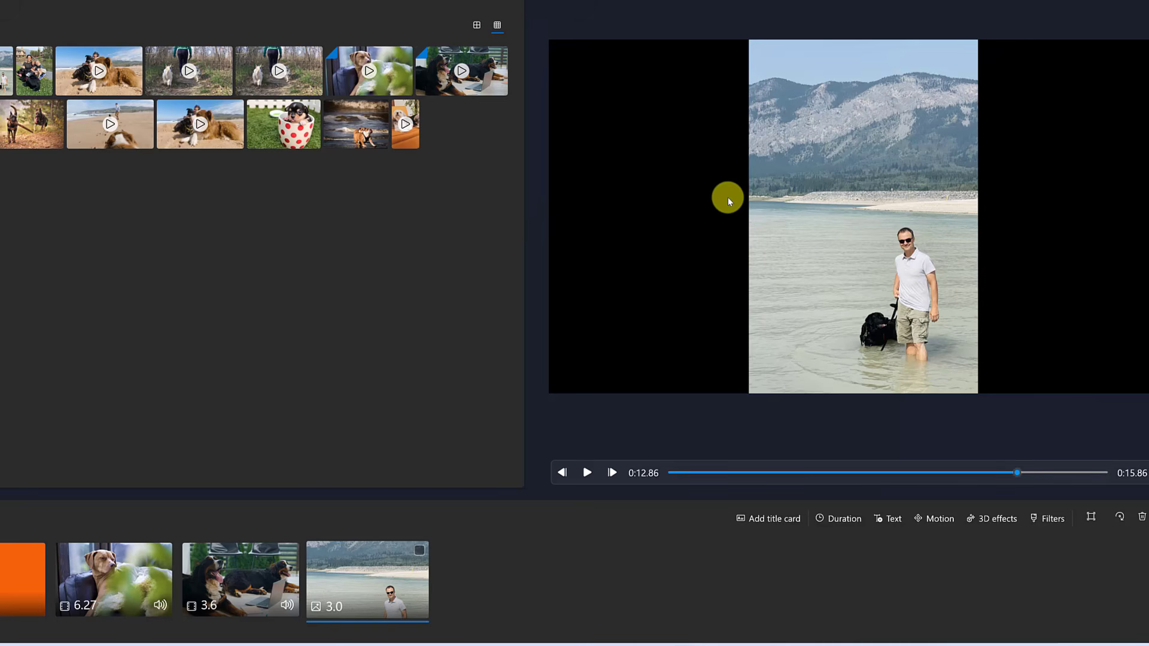
right_click(377, 578)
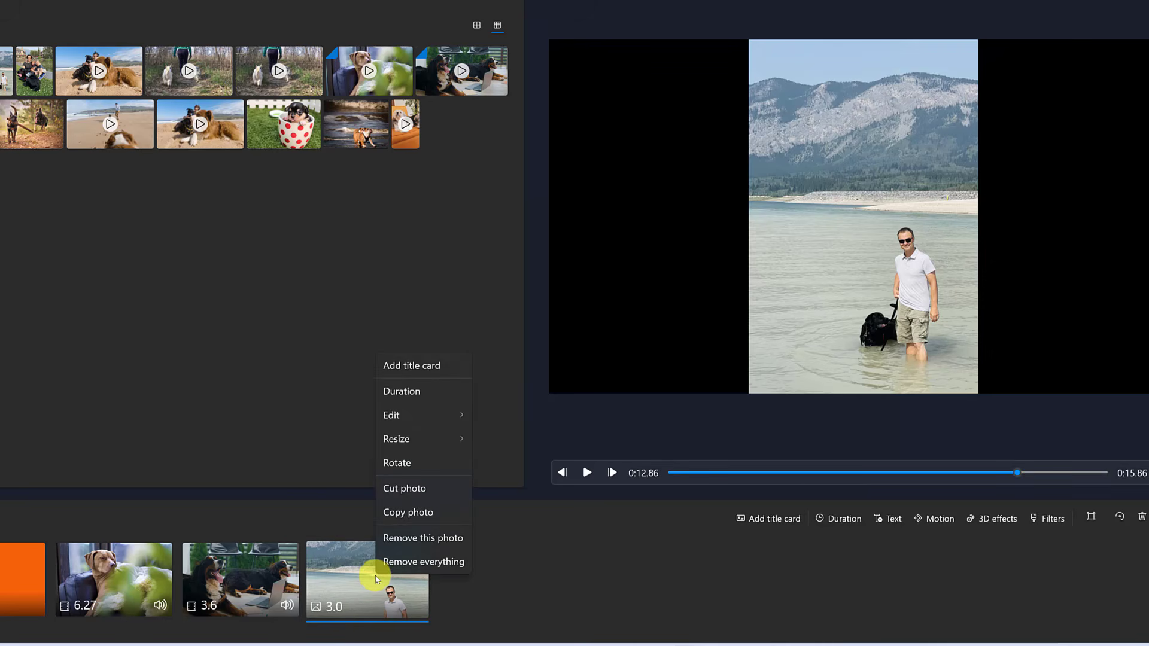
mouse_move(418, 442)
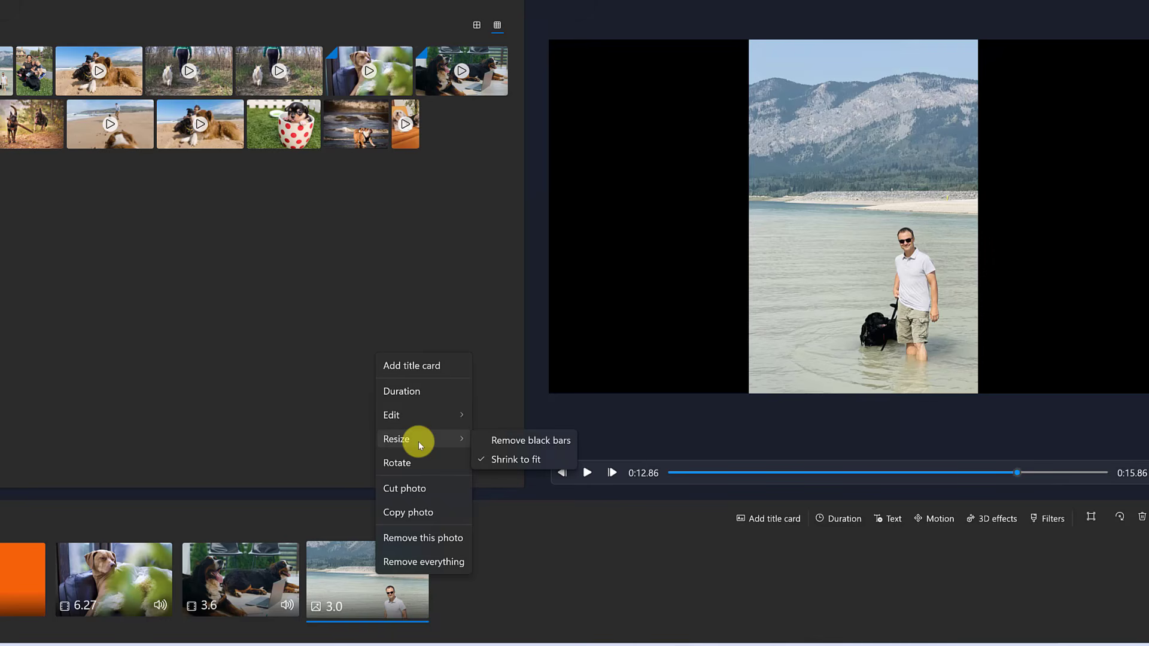
left_click(516, 442)
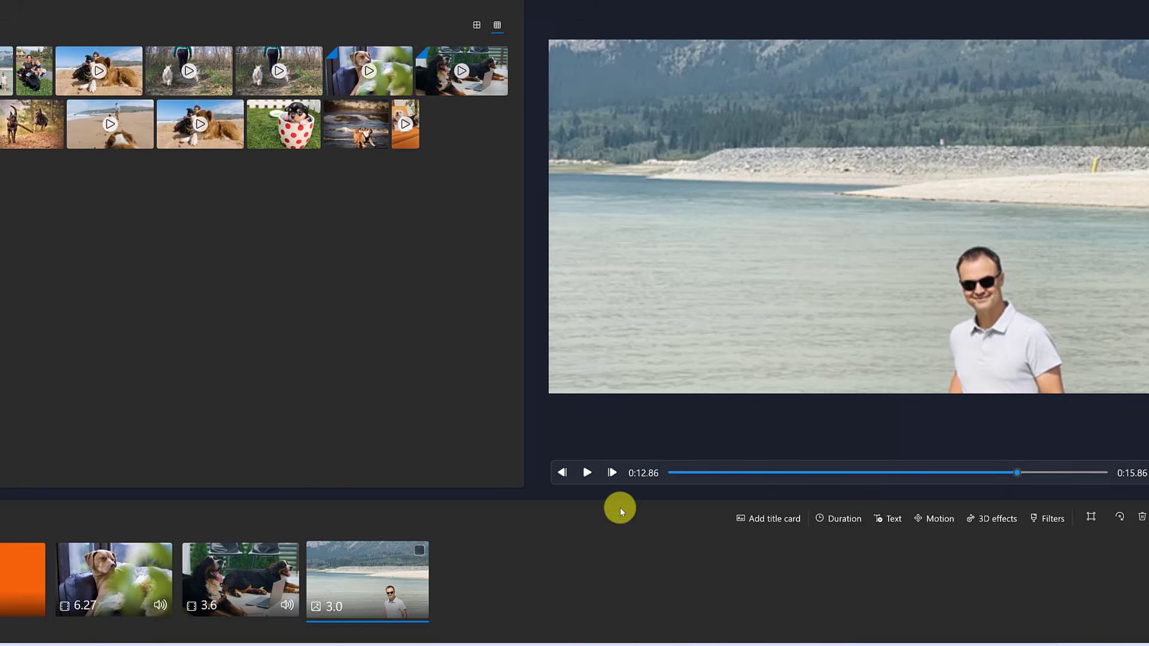
right_click(387, 581)
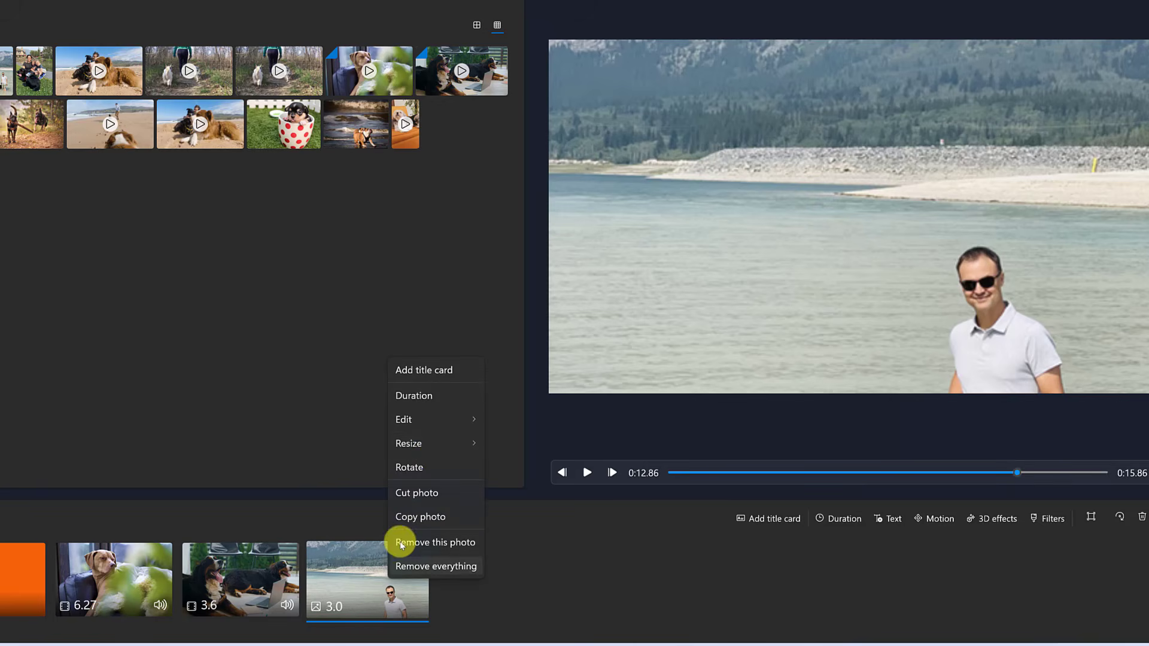
mouse_move(461, 446)
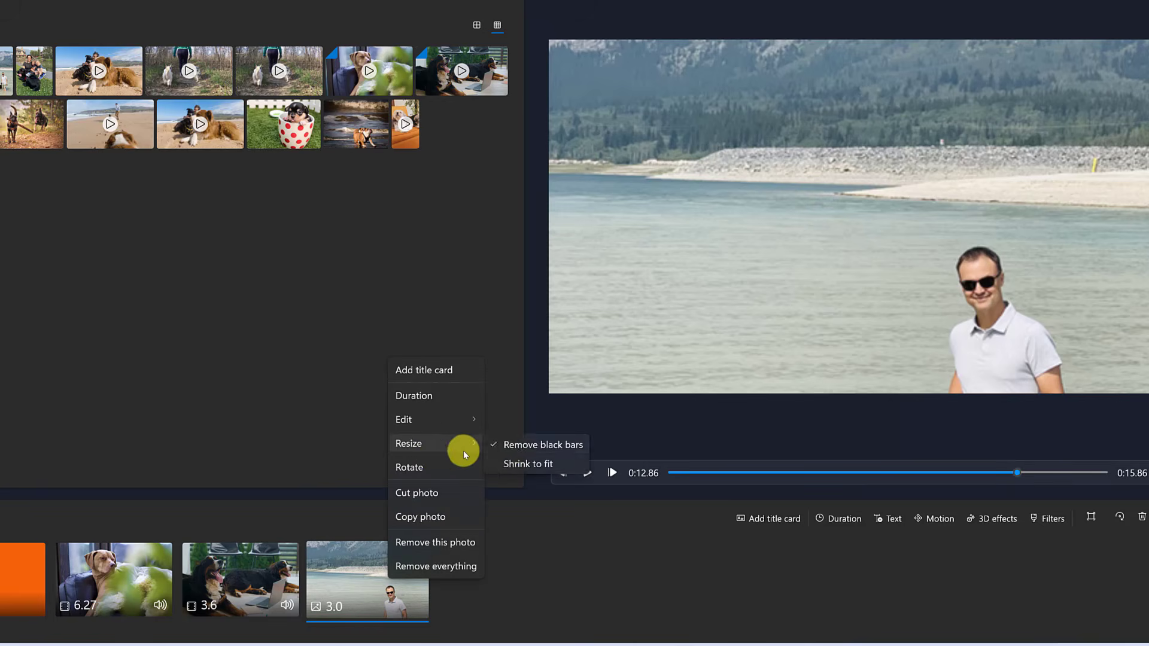
left_click(513, 465)
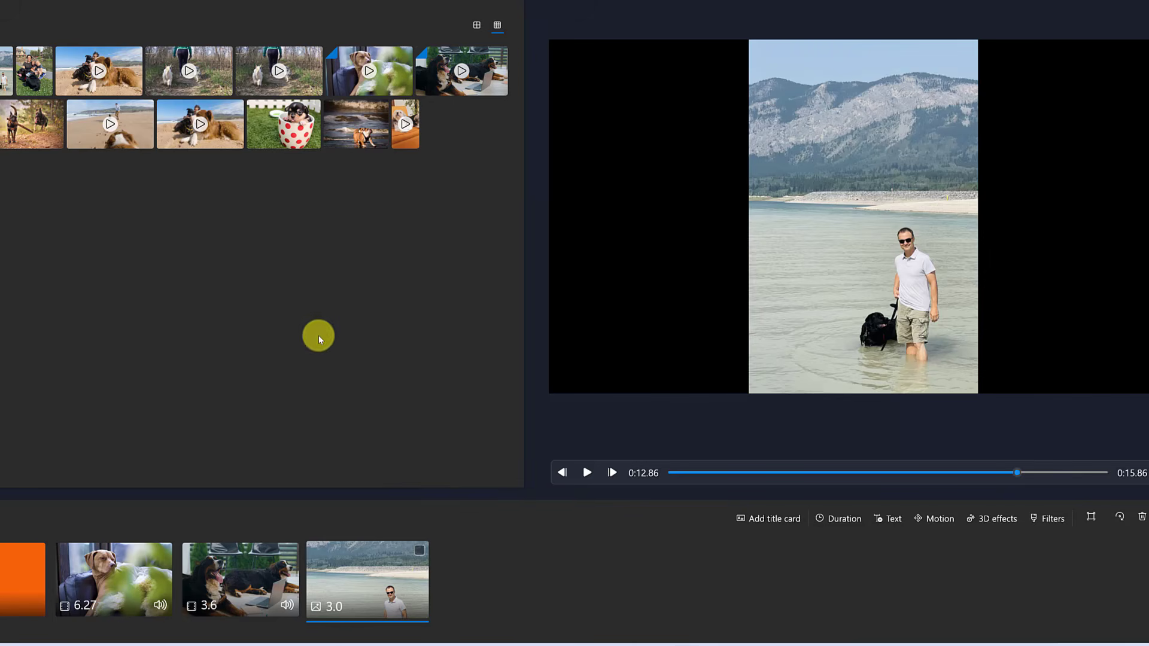
Append the family photo with the black dog and the woodland dog-walking clip to the storyboard, and preview the project from near the start
left_click_drag(34, 77, 506, 582)
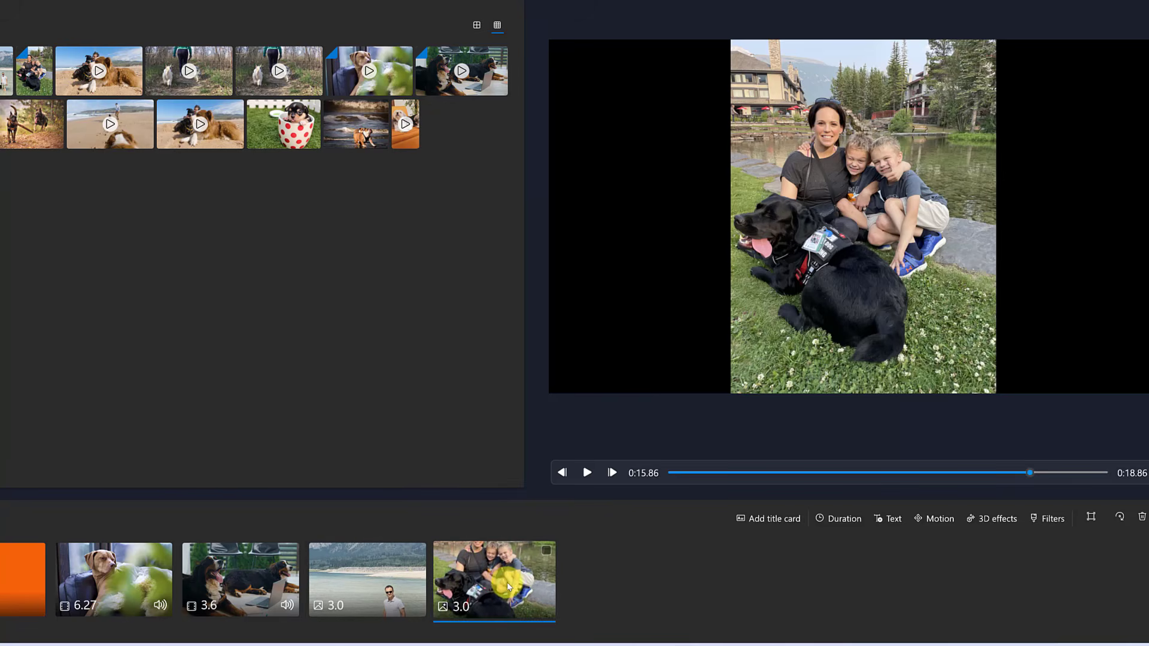
left_click_drag(293, 84, 713, 606)
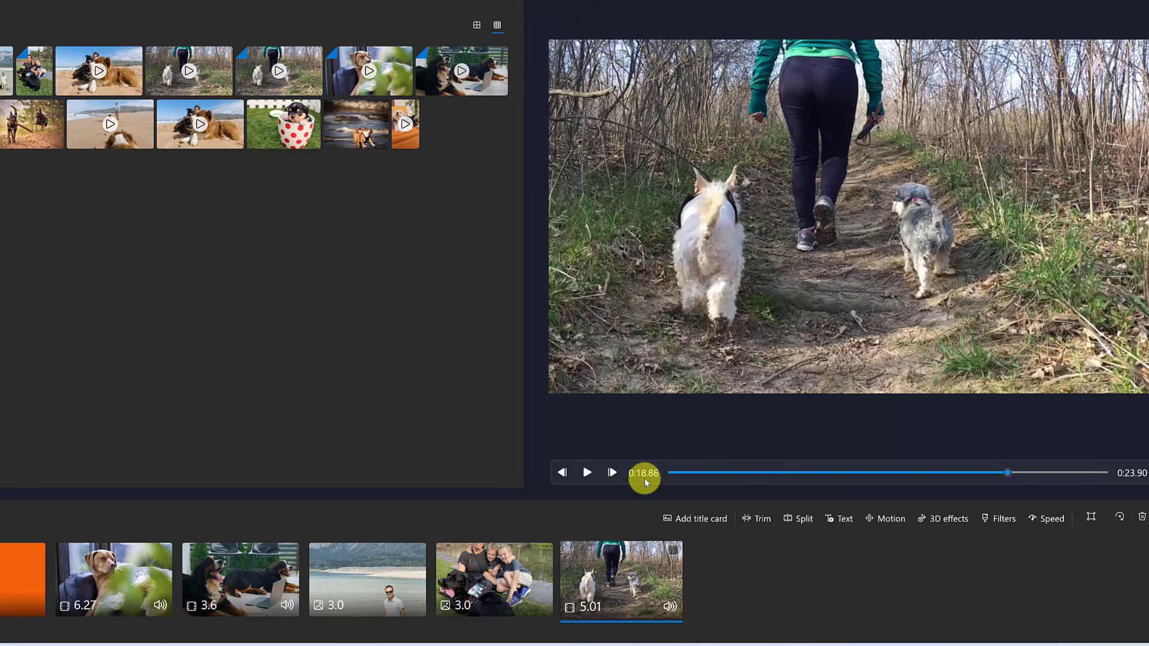
left_click_drag(1006, 472, 680, 481)
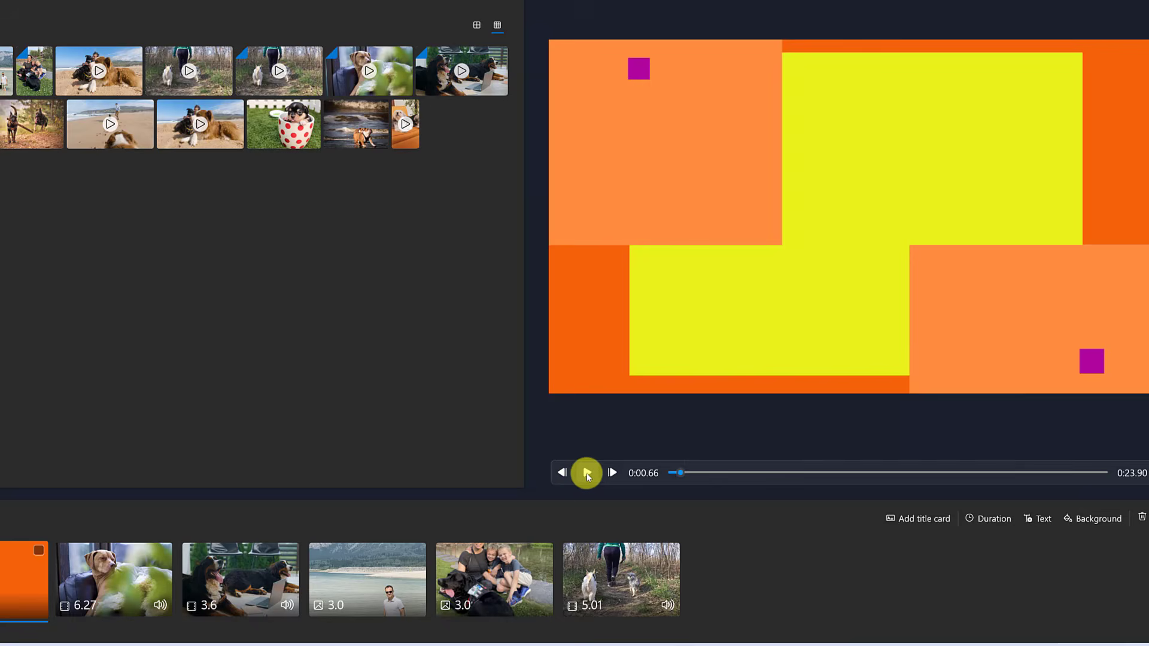
left_click(586, 473)
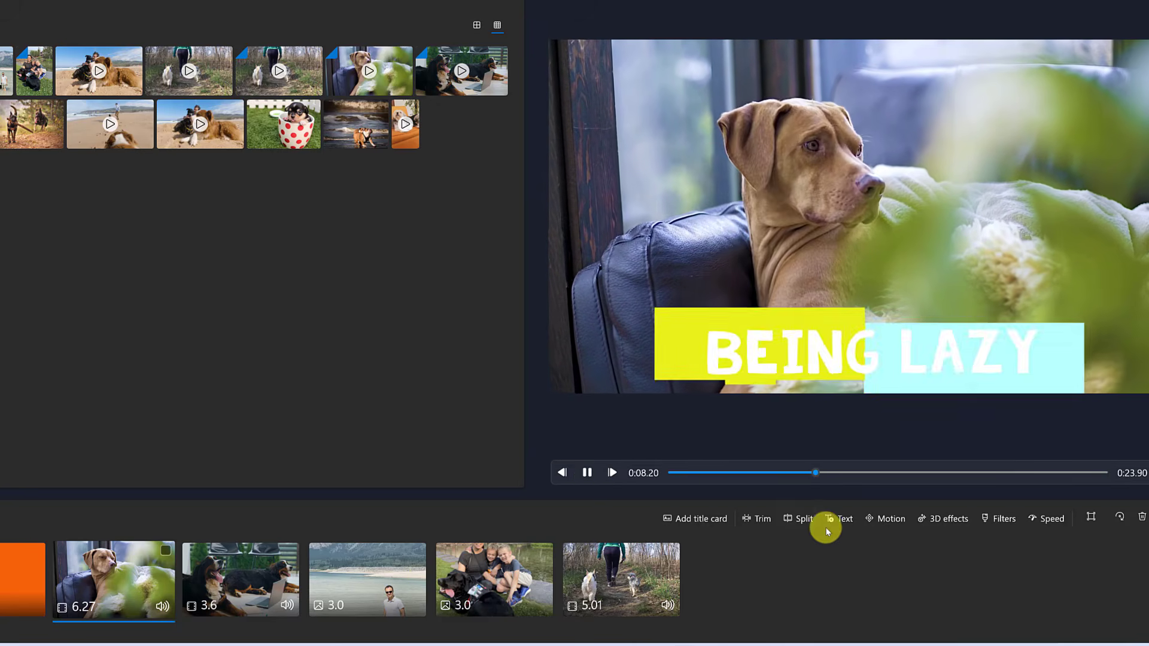
left_click(587, 472)
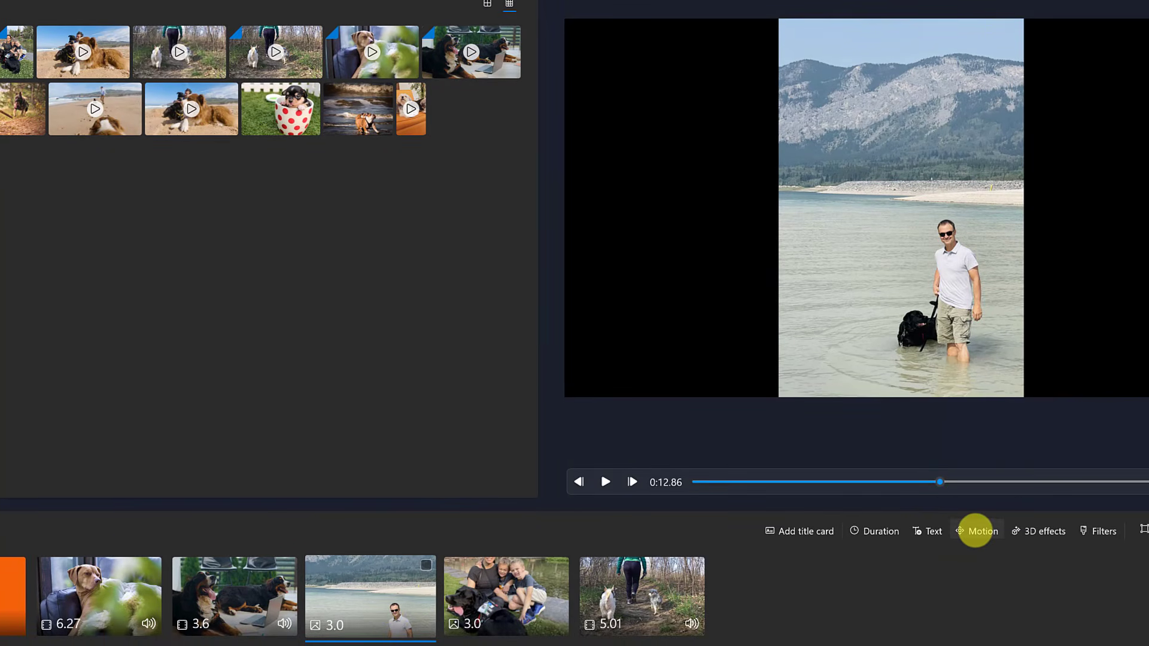
Preview the motion presets on the lake photo and apply the Zoom out left motion to it
left_click(975, 531)
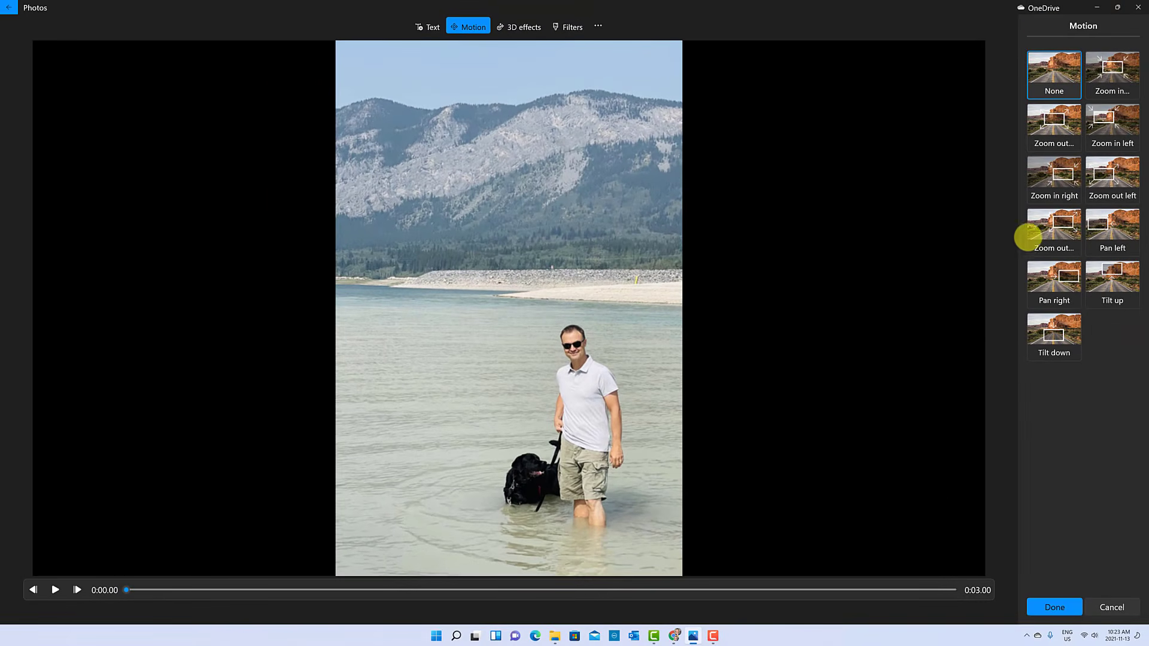
left_click(1063, 226)
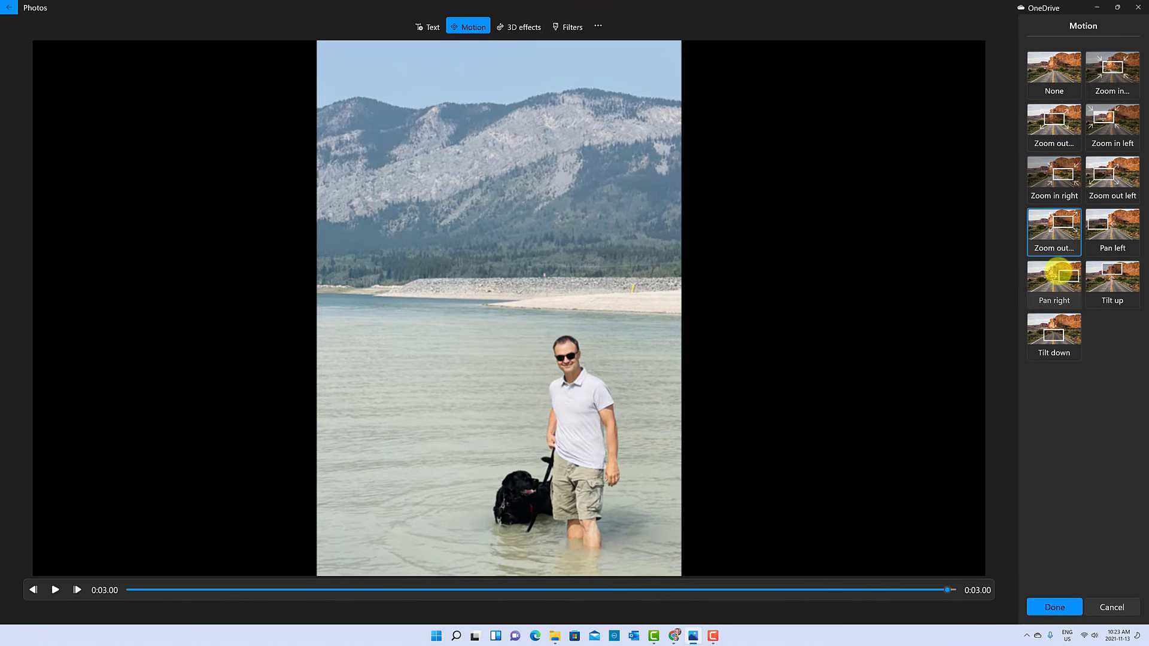
left_click(1104, 173)
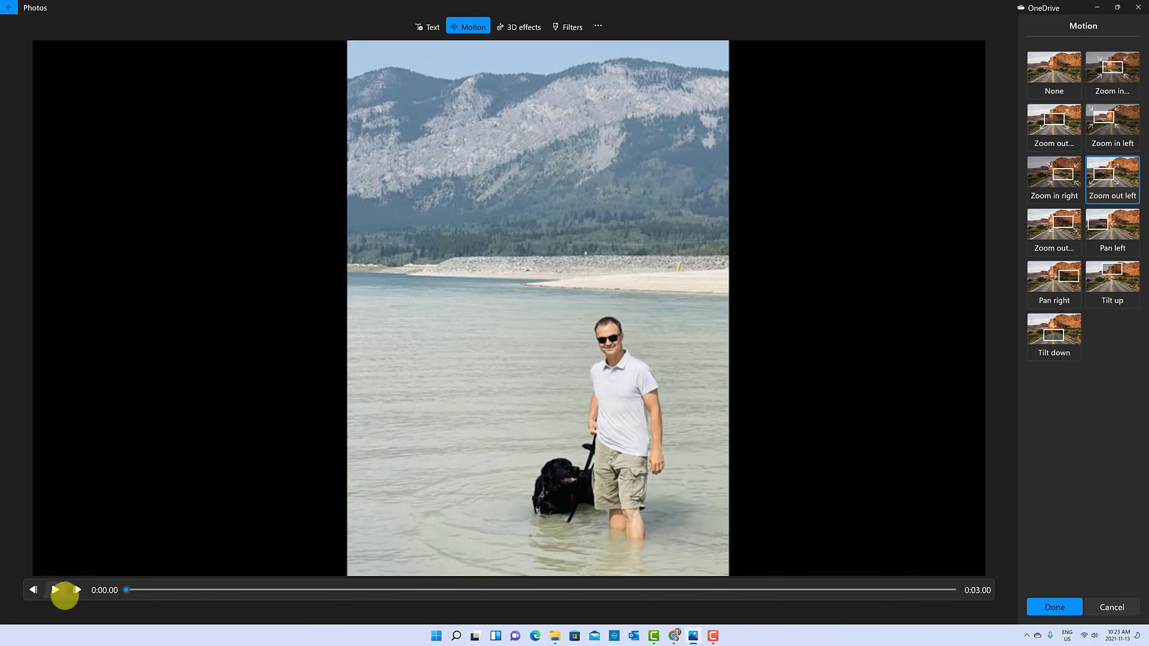
left_click(53, 590)
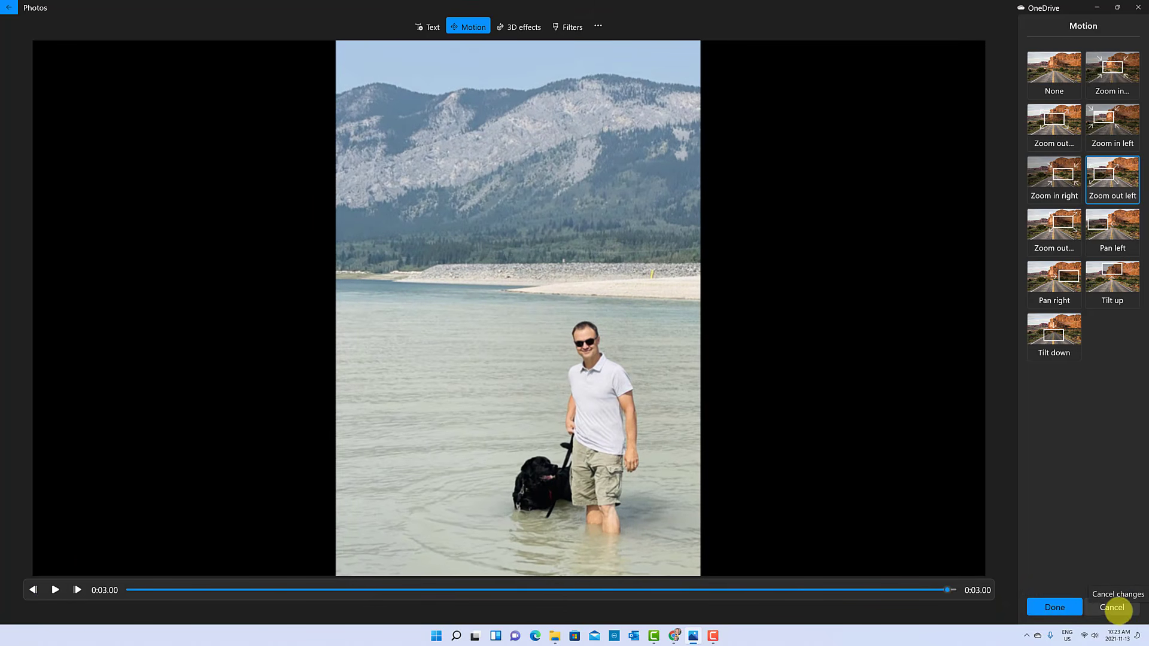
left_click(1060, 606)
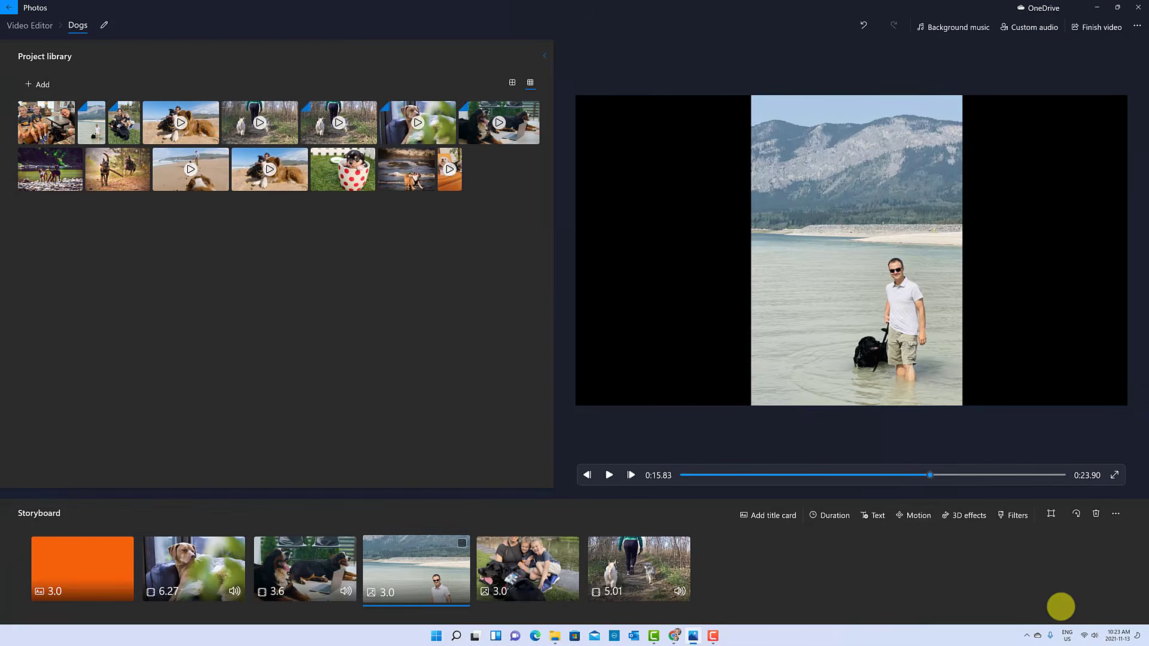
Apply the centred Zoom in motion to the family photo with the black dog
left_click(517, 571)
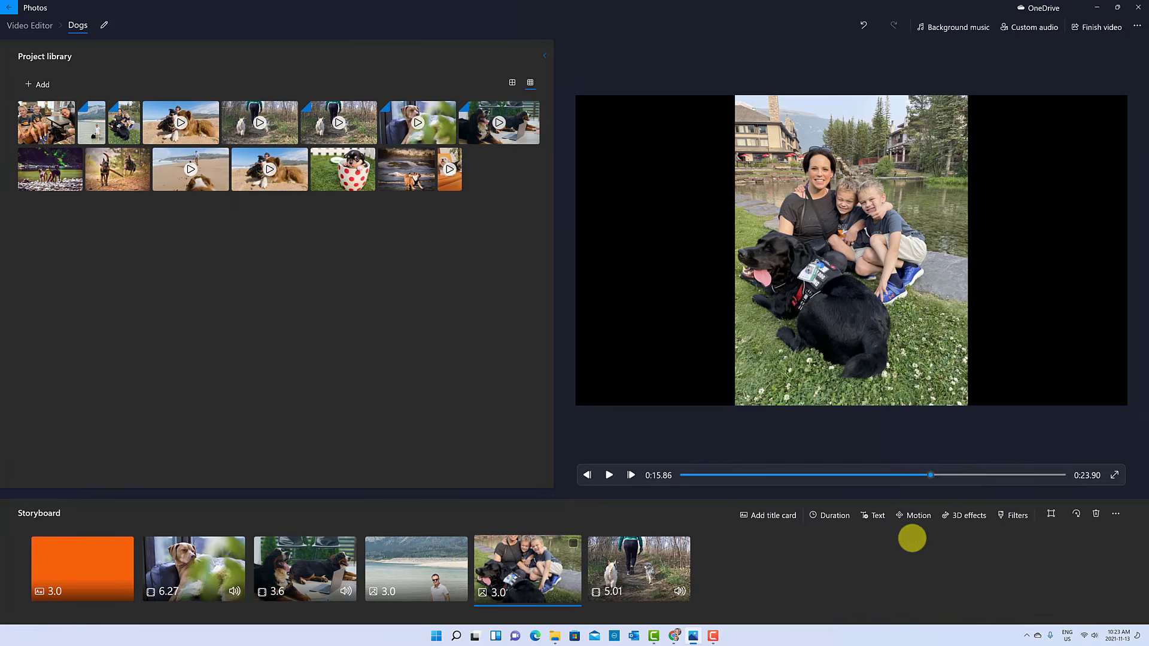
left_click(910, 515)
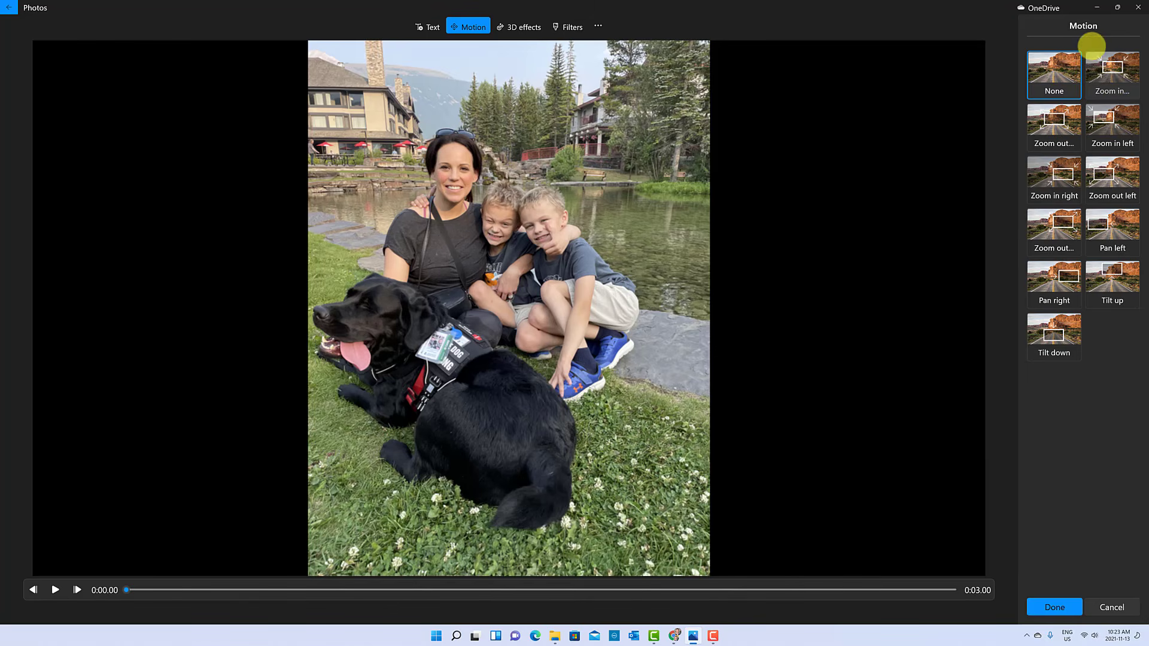
left_click(1111, 76)
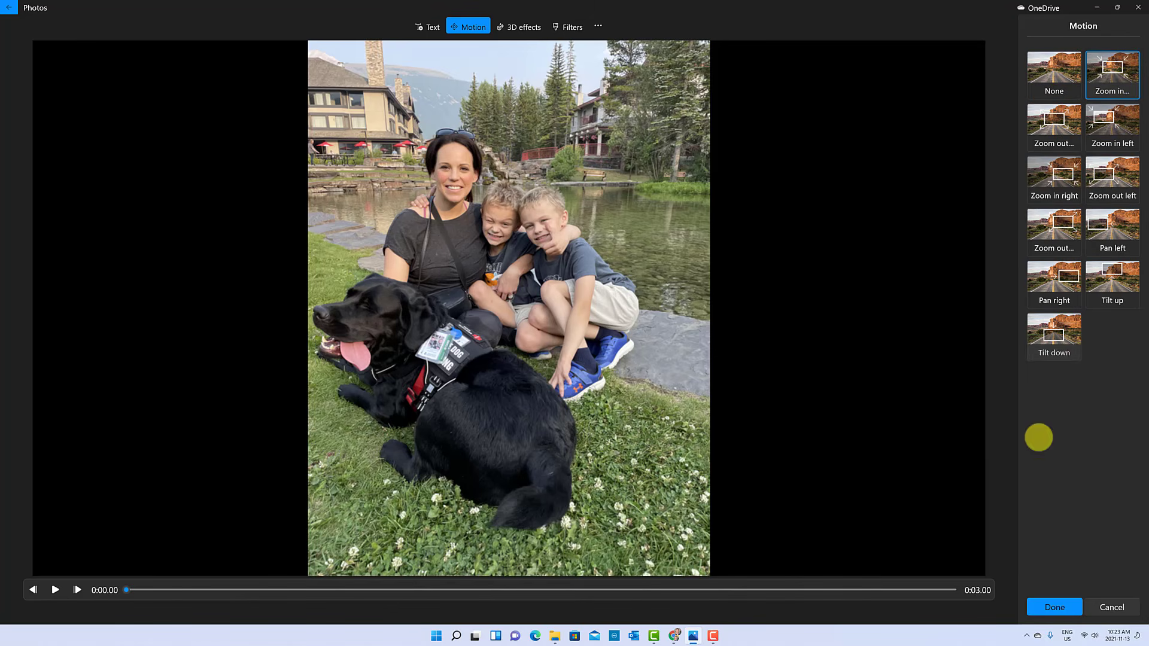
left_click(1053, 606)
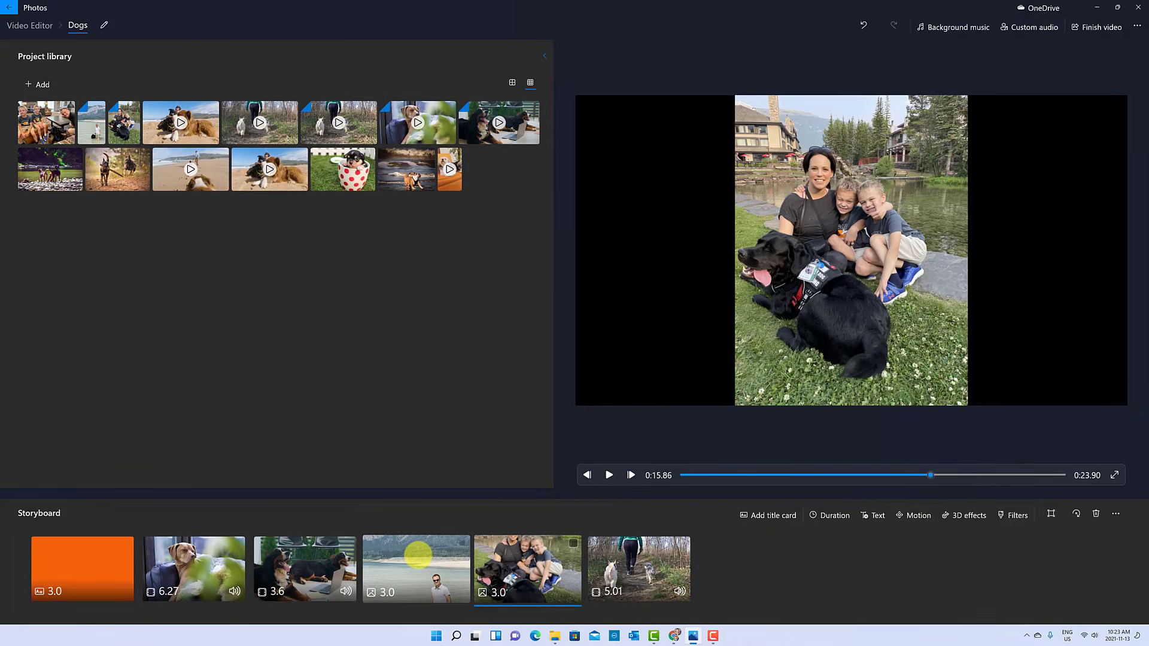
Preview the motion on the lake and family photos from just before the lake photo in the project
left_click(419, 554)
left_click(882, 475)
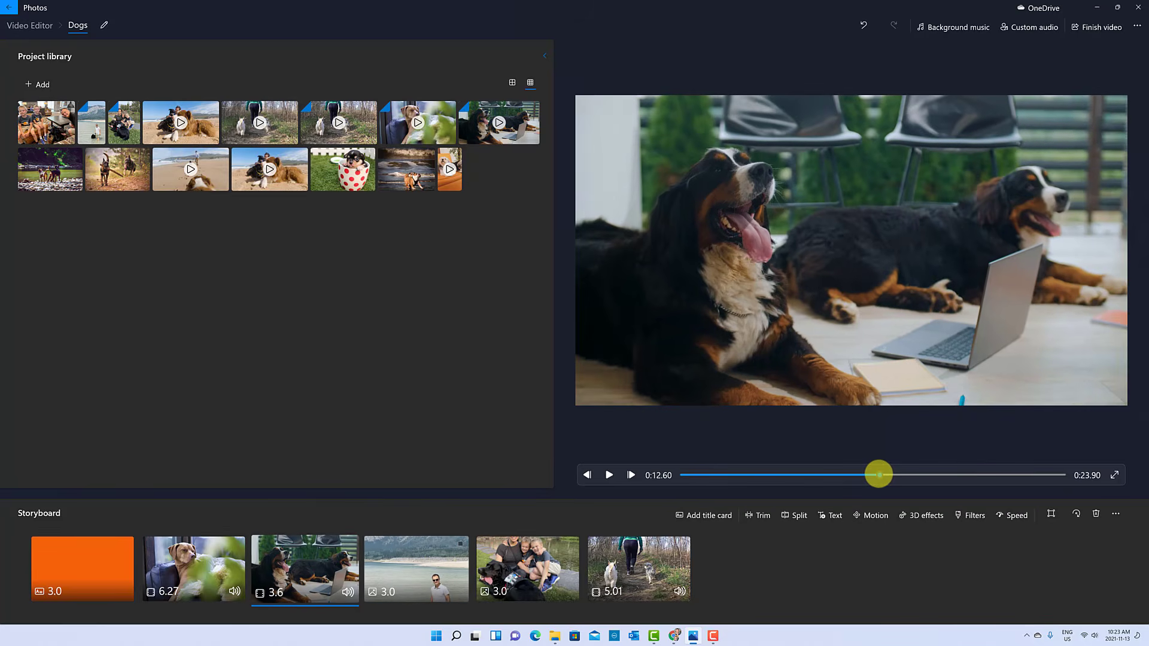
left_click(609, 475)
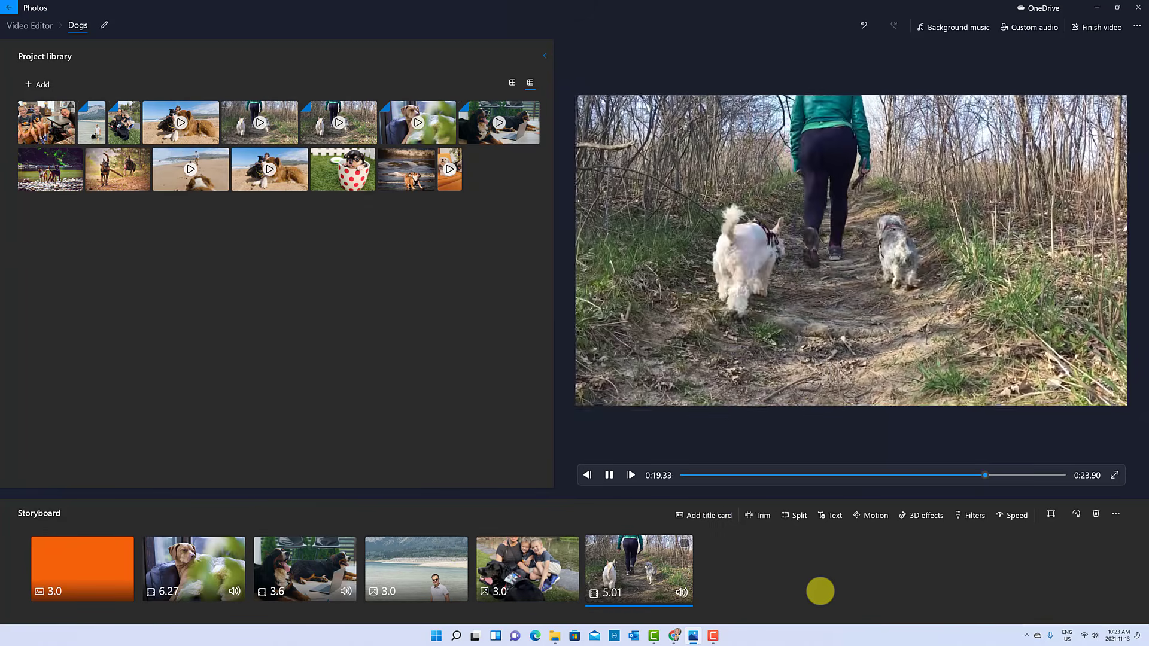
left_click(609, 475)
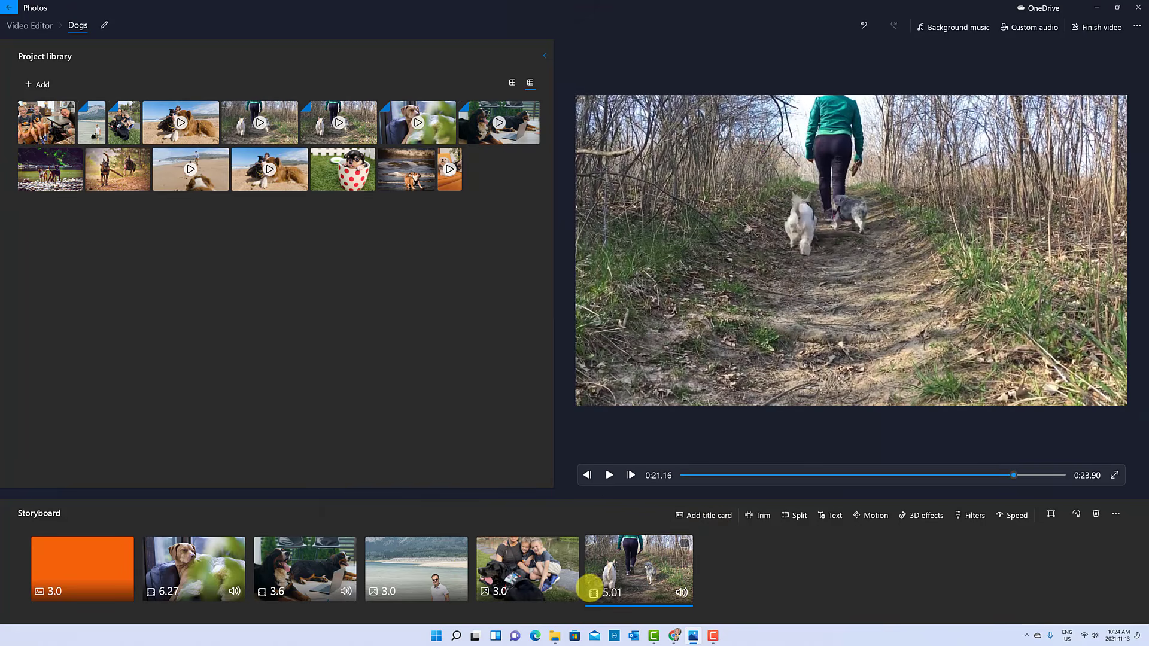
Apply the Pan right motion to the woodland dog-walking clip and play the clip back in the project
left_click(875, 515)
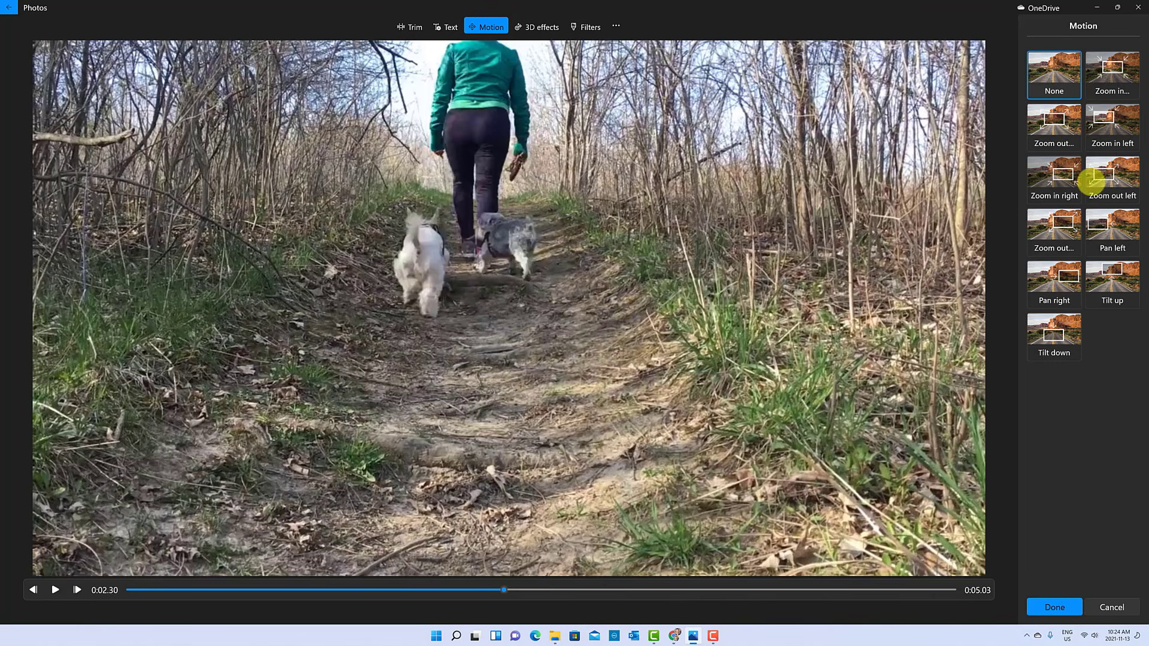
left_click(1058, 284)
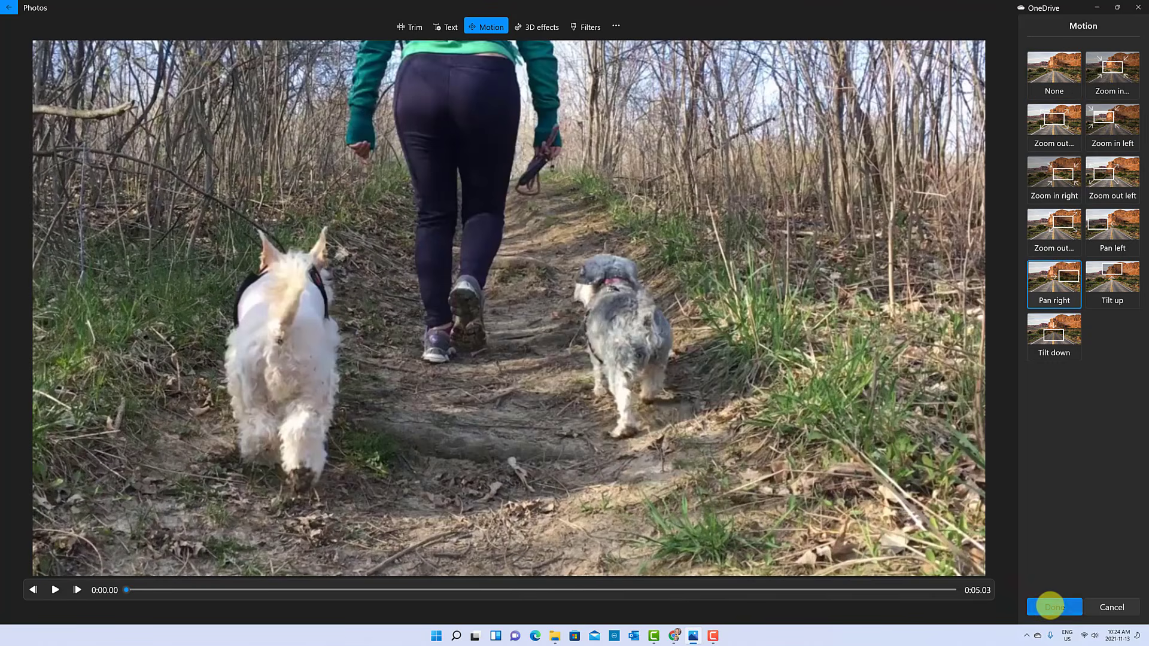
left_click(1055, 608)
left_click(609, 474)
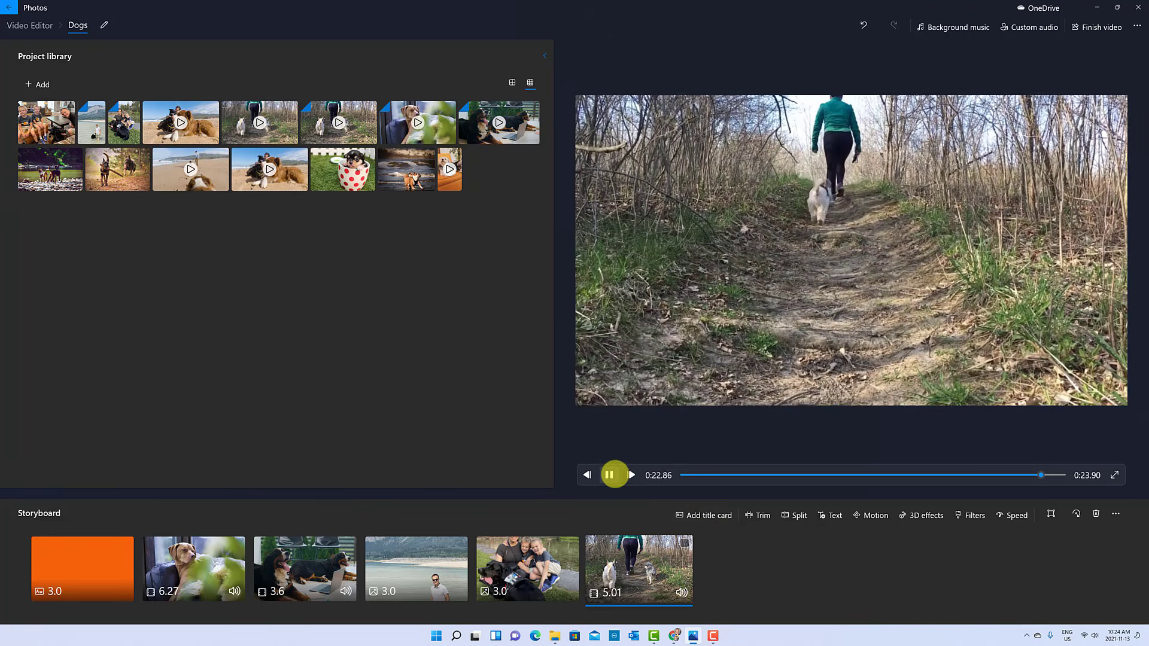
left_click(609, 474)
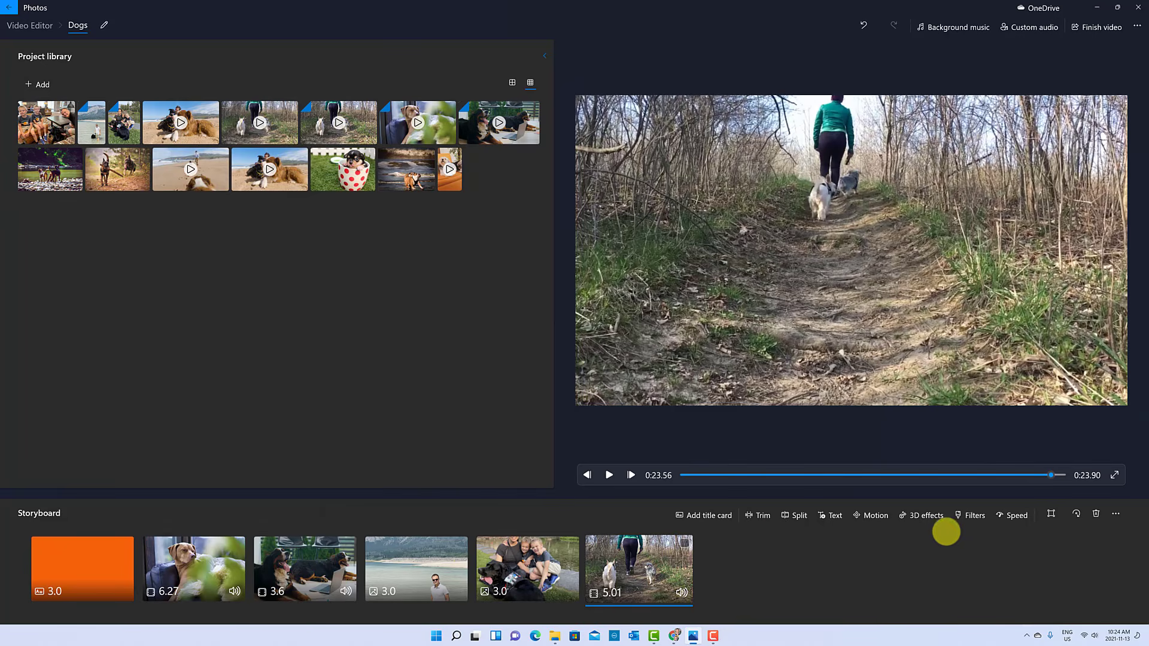
Add the Autumn leaves 3D effect to the woodland dog-walking clip and preview it
left_click(319, 570)
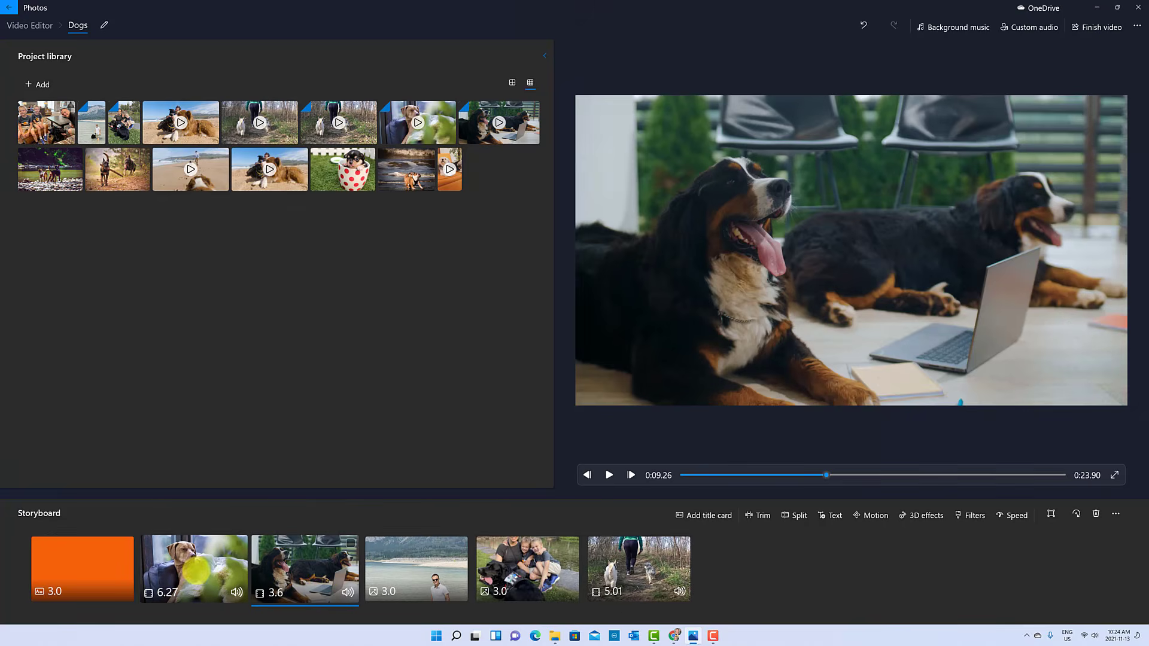
left_click(643, 583)
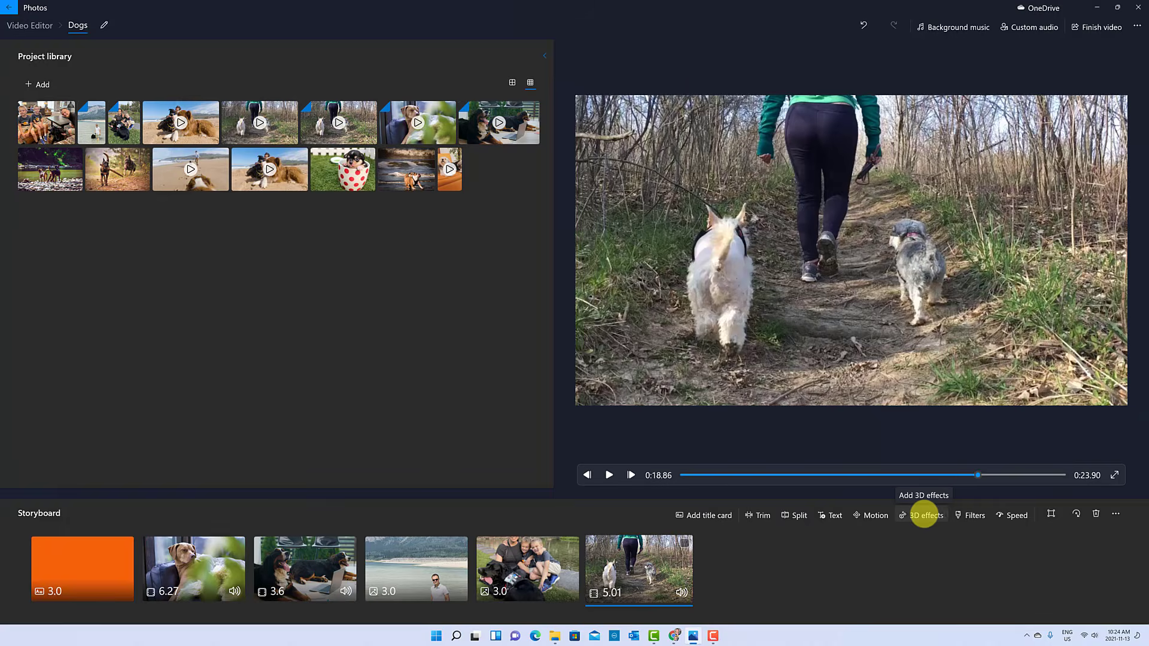
left_click(925, 515)
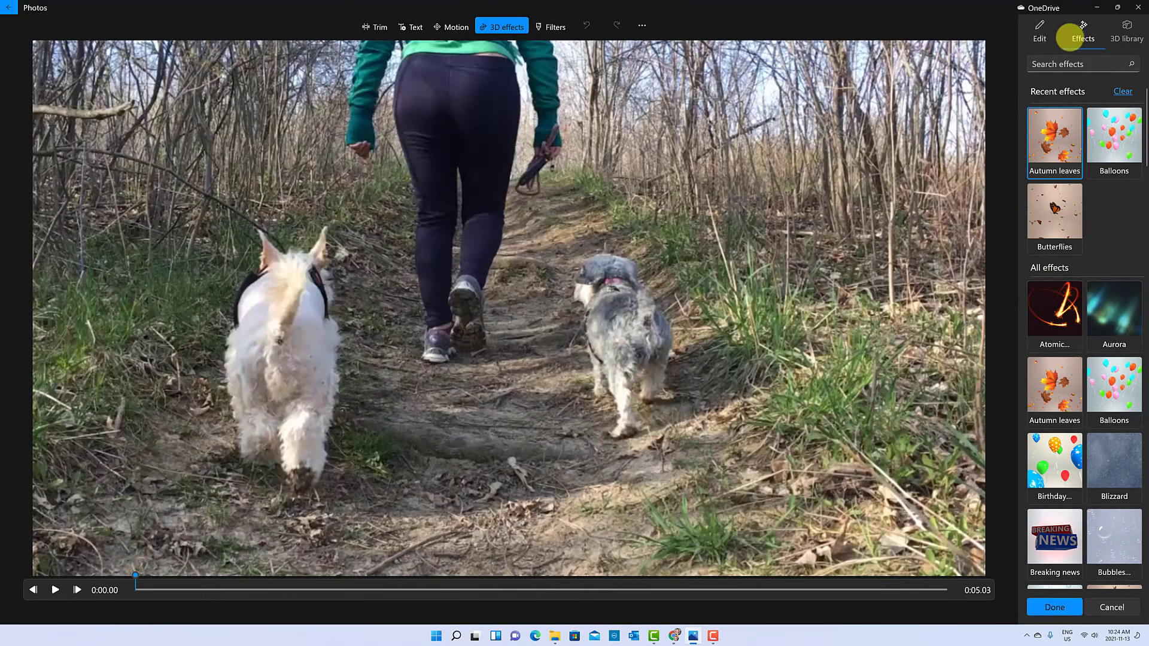
left_click(1036, 34)
left_click(1077, 34)
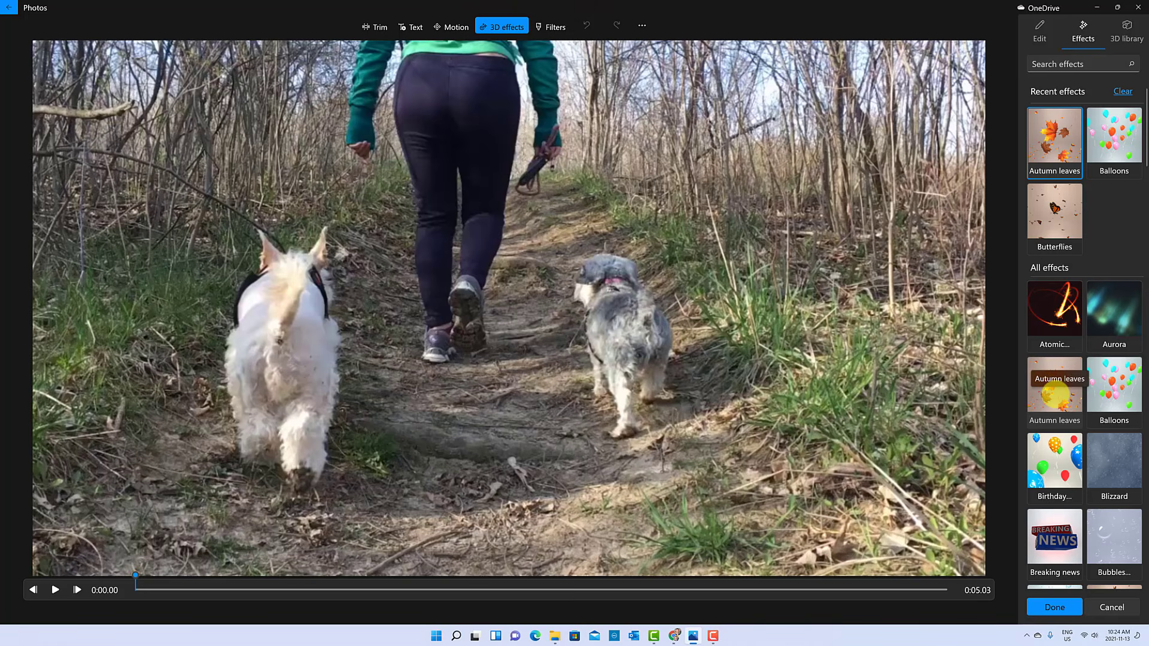
left_click(1054, 395)
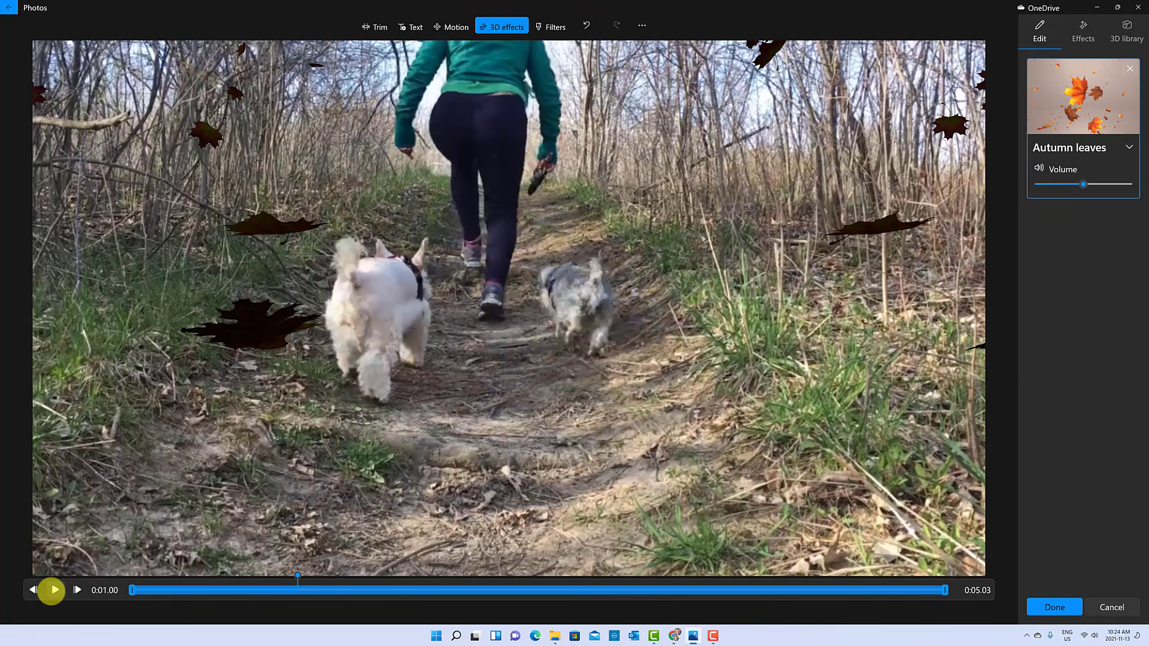
left_click(52, 591)
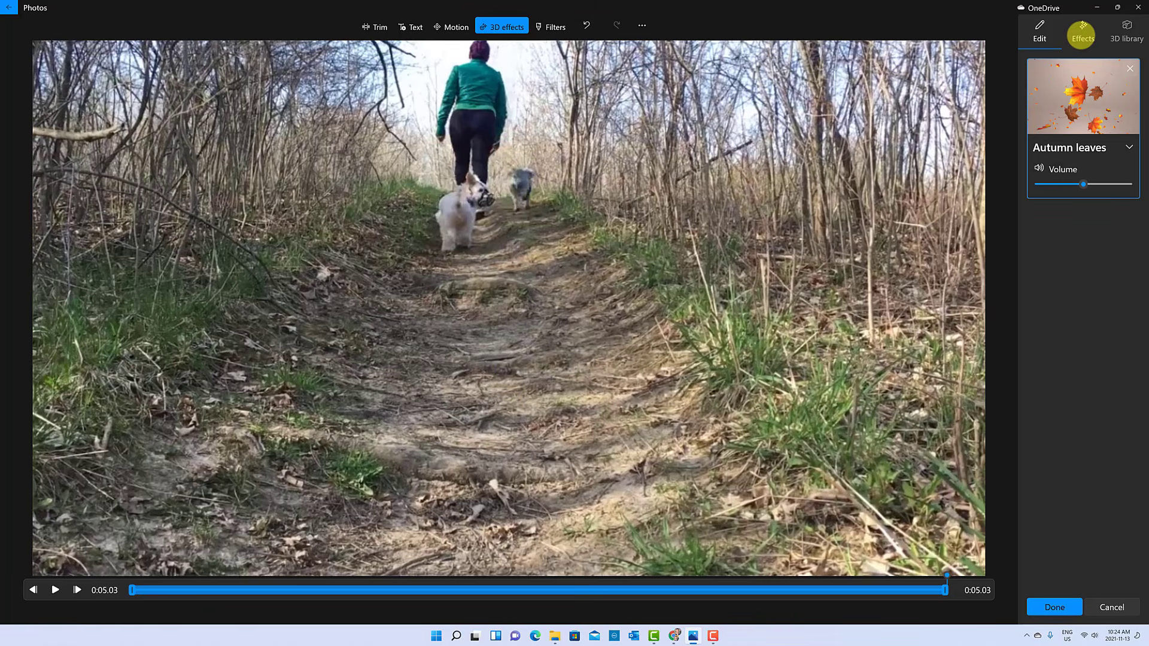
Add the Monarch butterfly model from the Animals & Insects category of the 3D library to the woodland clip
left_click(1081, 34)
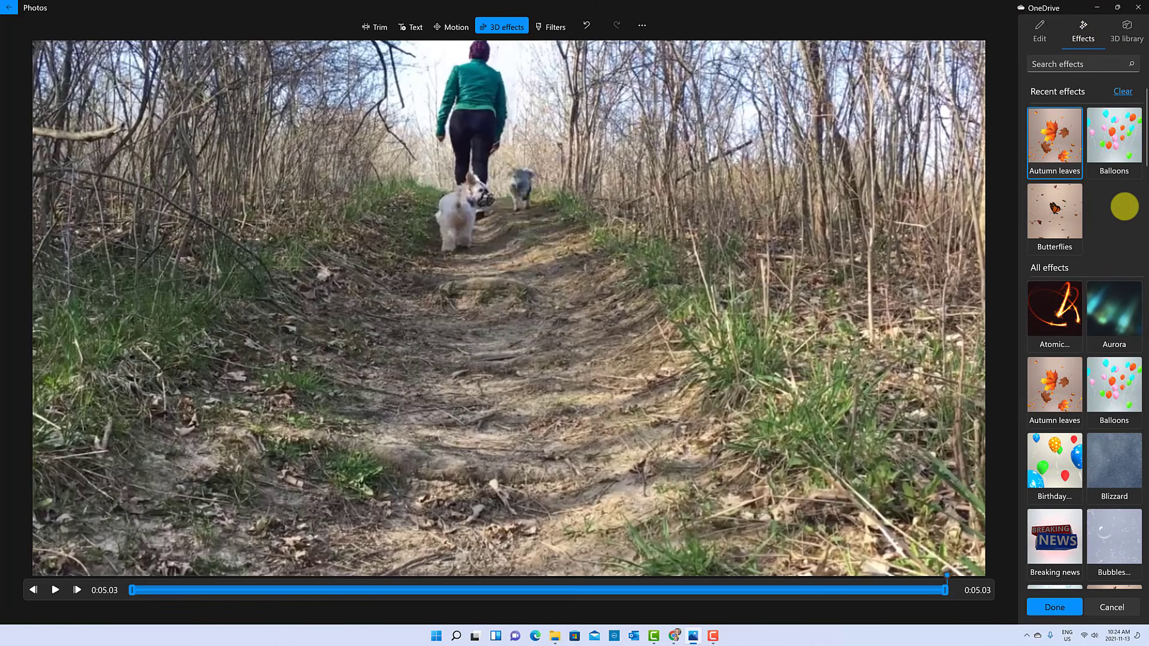
scroll(1119, 212, "down", 5)
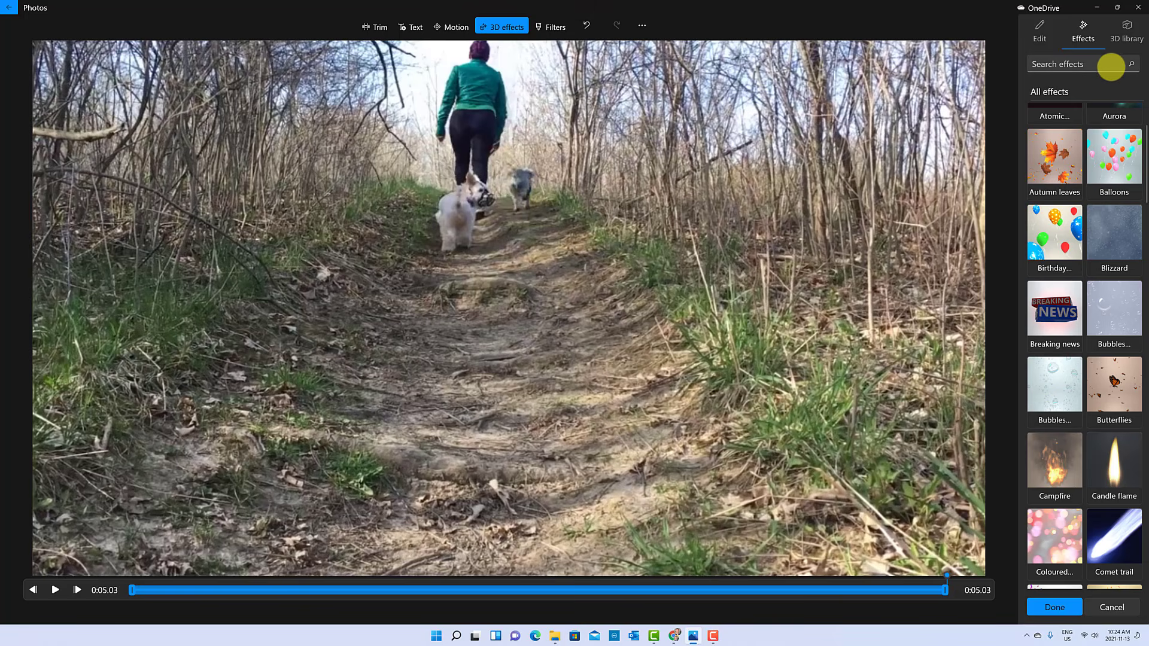
left_click(1124, 30)
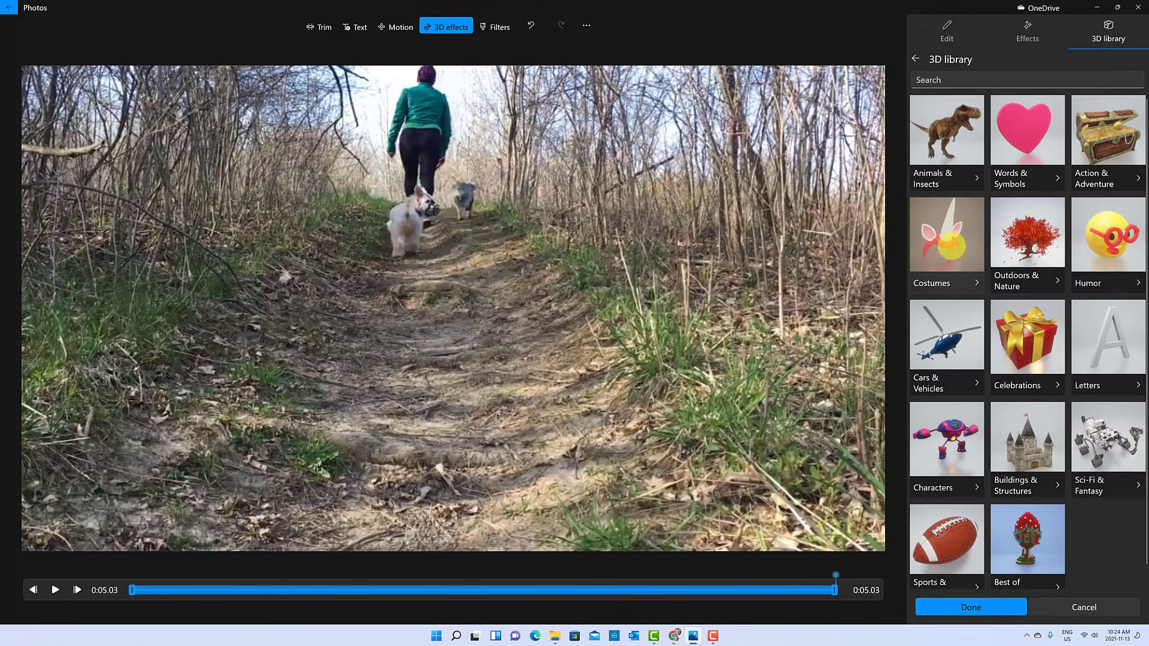
left_click(974, 177)
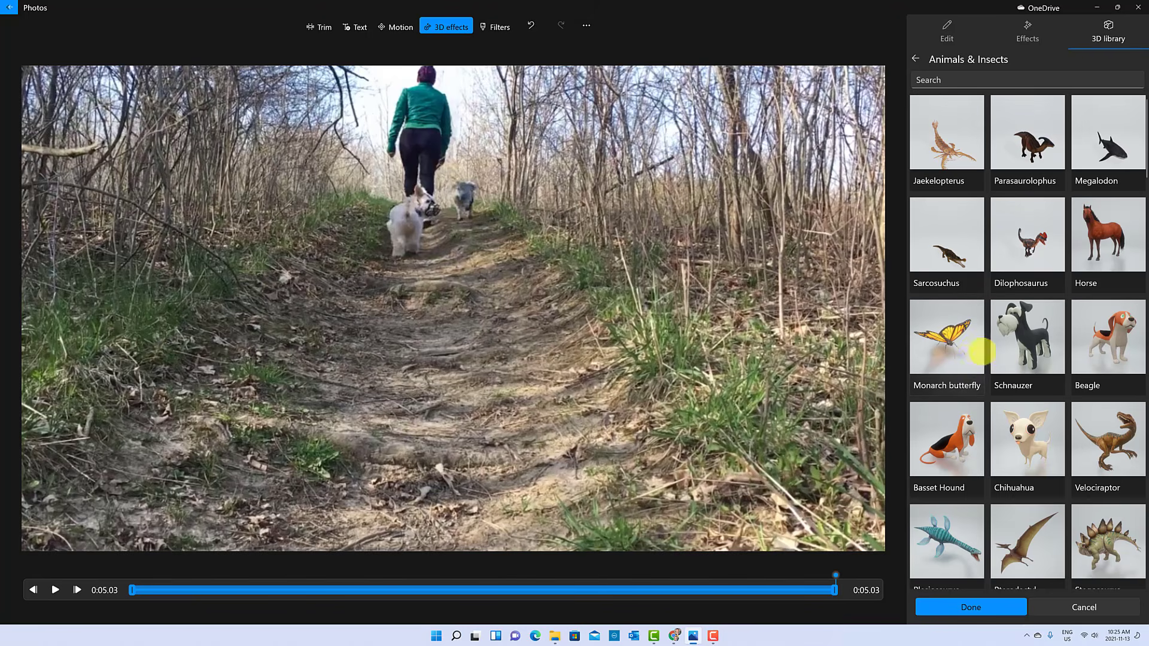
left_click(958, 362)
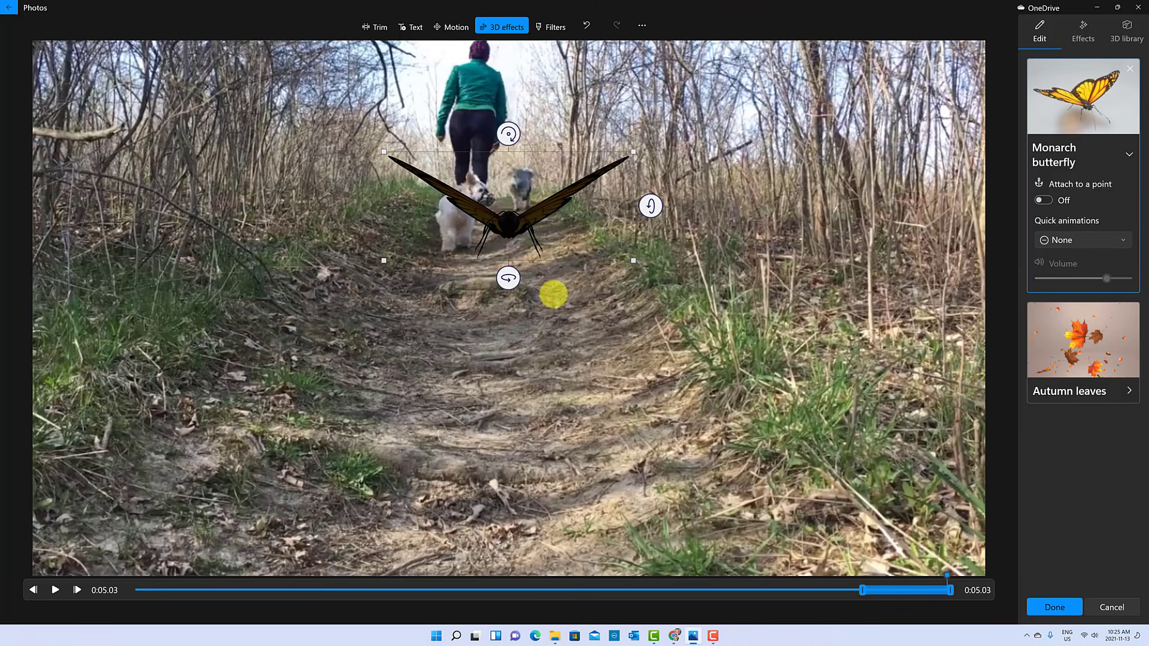
left_click(54, 589)
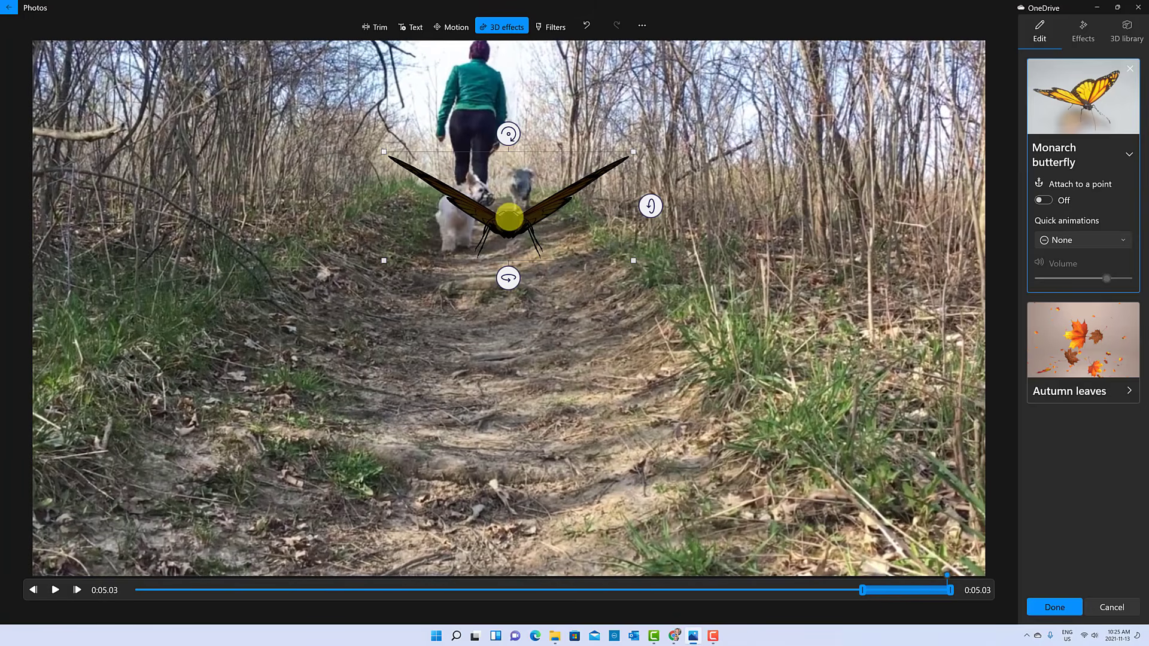
key("Escape")
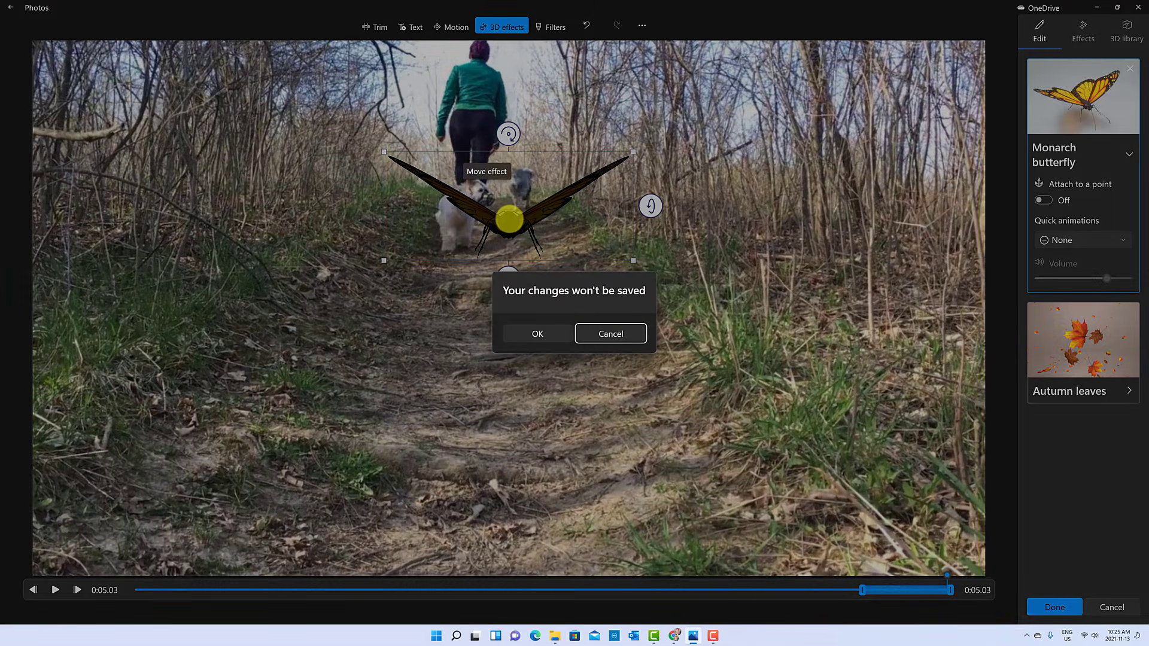
left_click(622, 333)
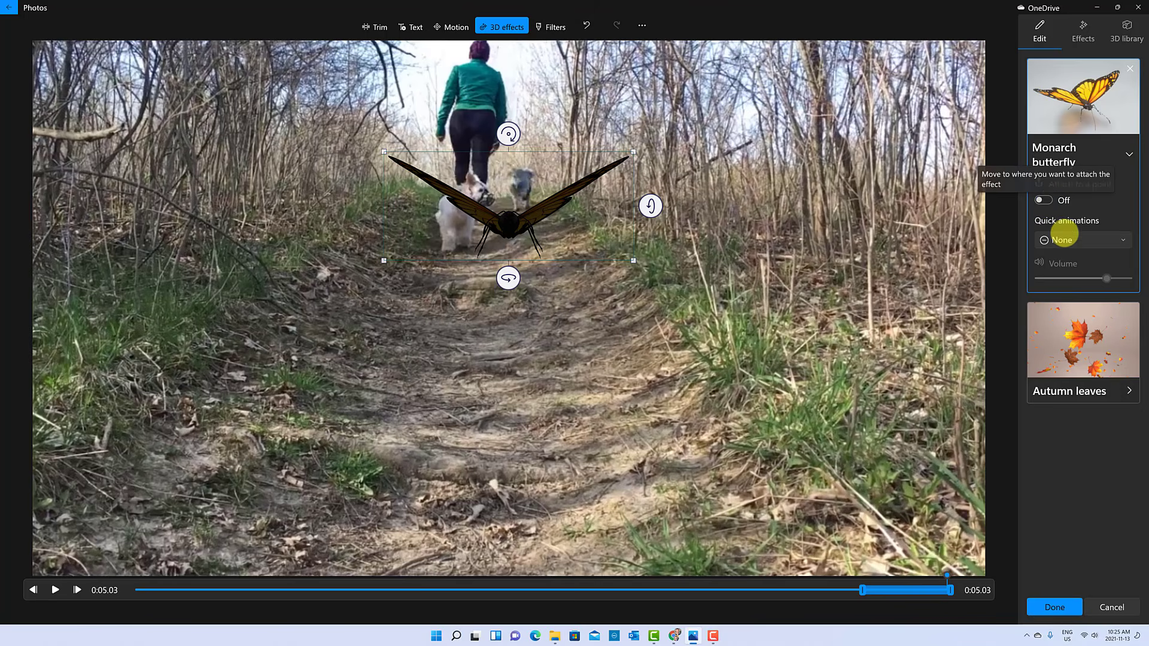
Give the Monarch butterfly the Jump & Turn quick animation and save the woodland clip's 3D effects
left_click(1116, 241)
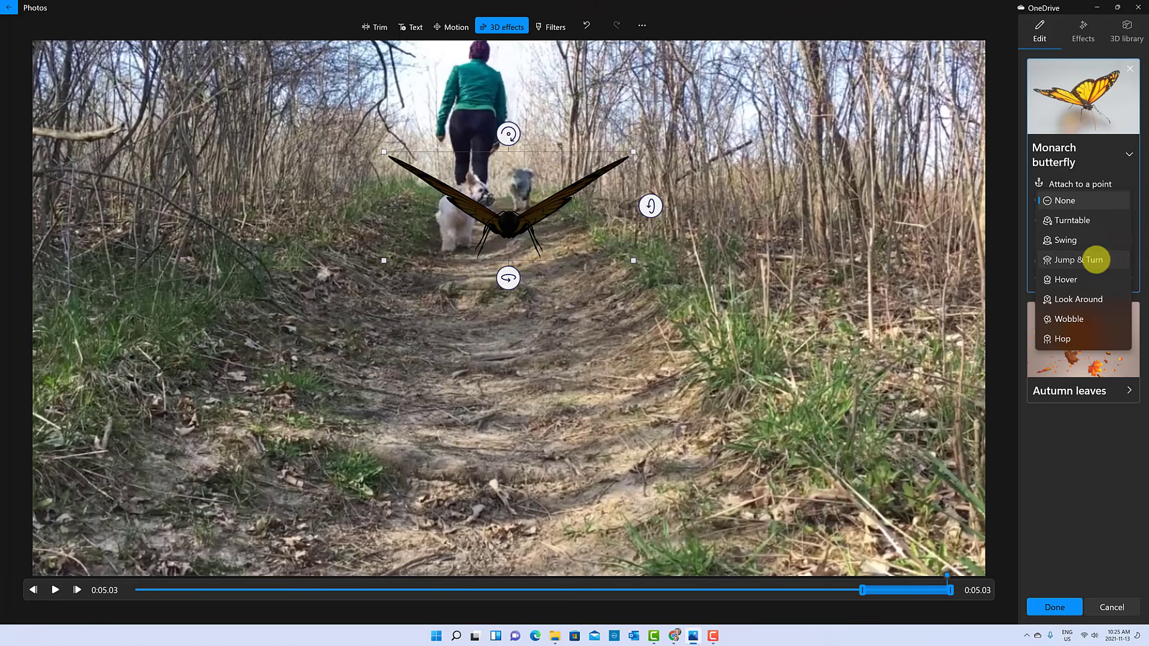
left_click(1095, 259)
left_click(1054, 607)
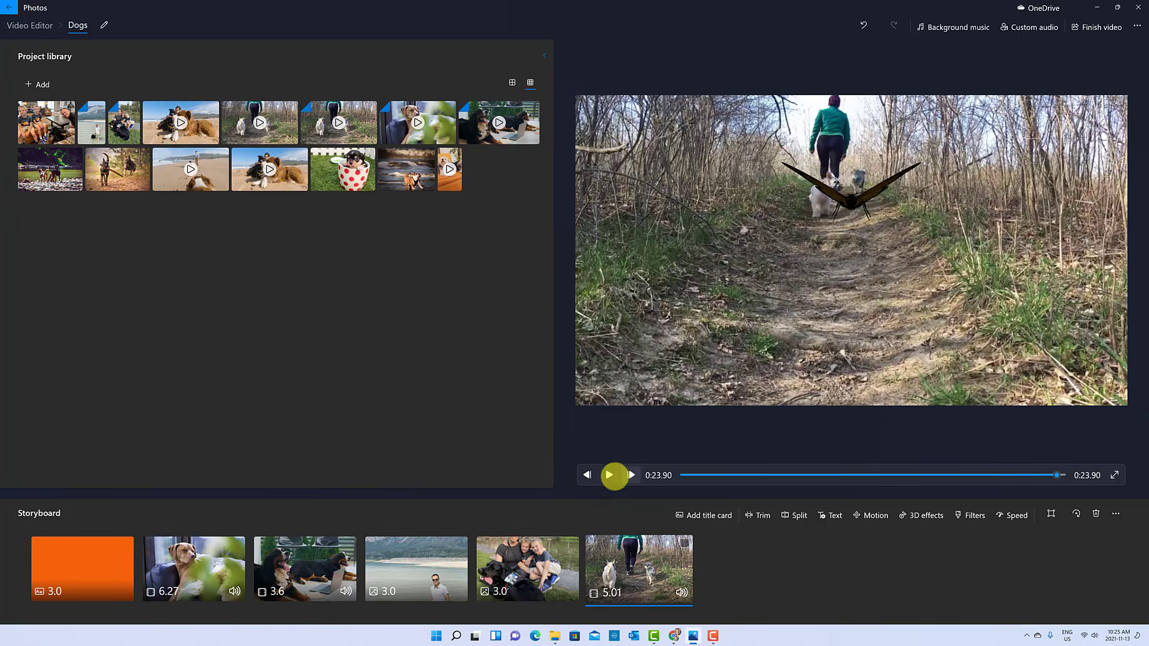
Preview the woodland clip with its 3D effects and select the clip of the two dogs beside the laptop
left_click(610, 475)
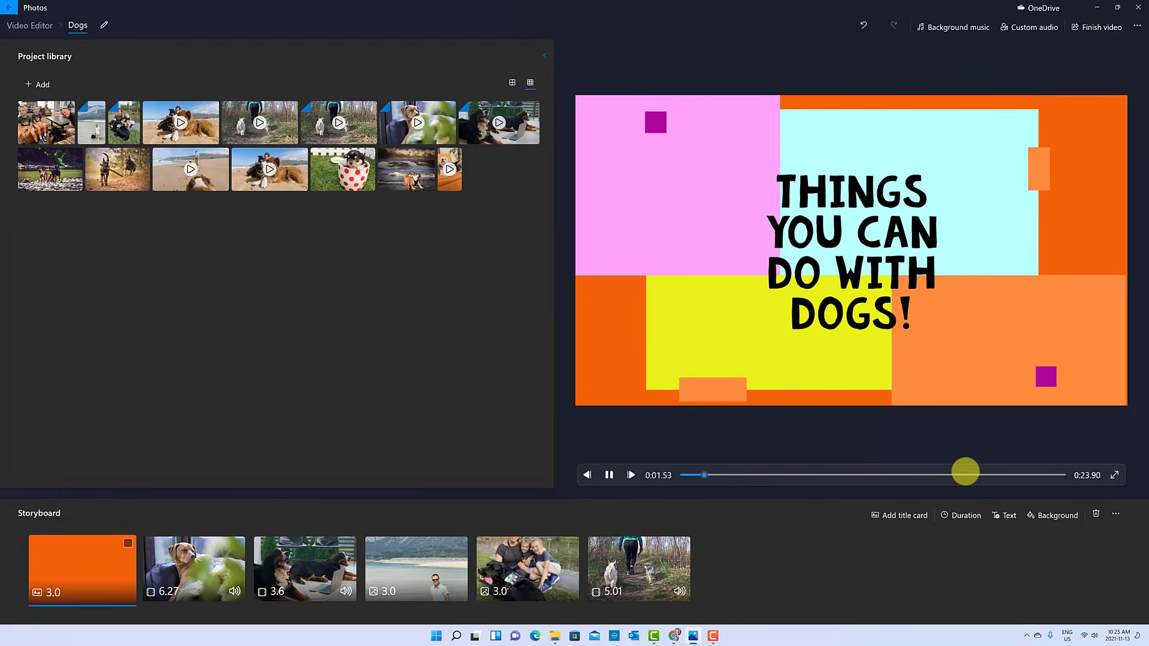
left_click(947, 475)
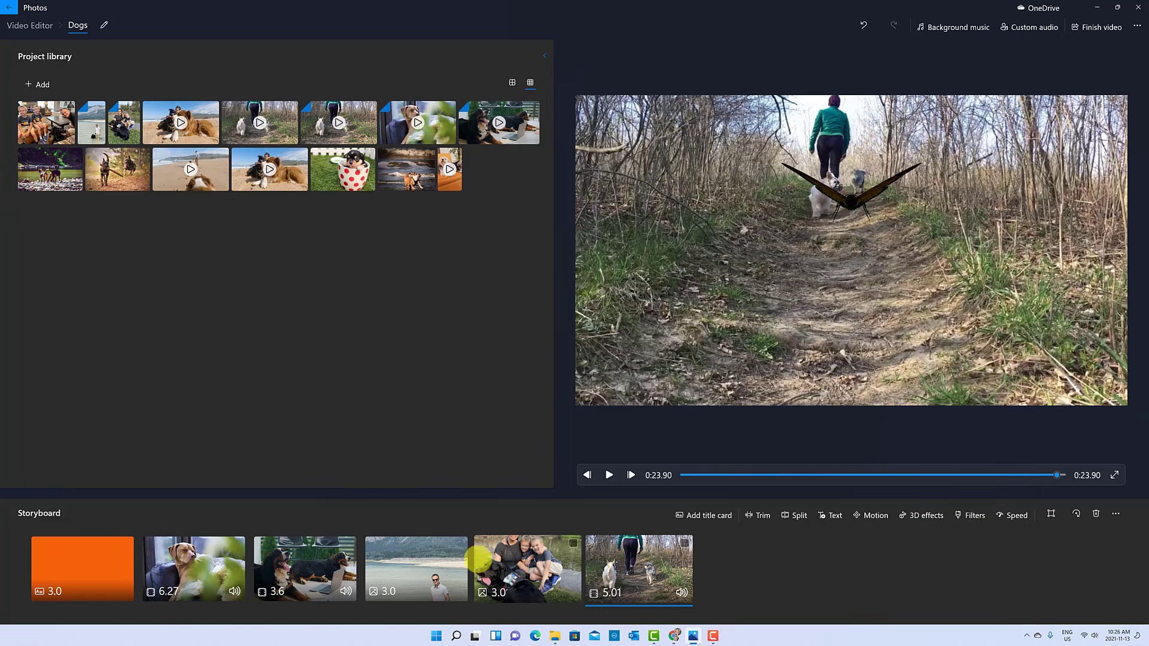
left_click(283, 562)
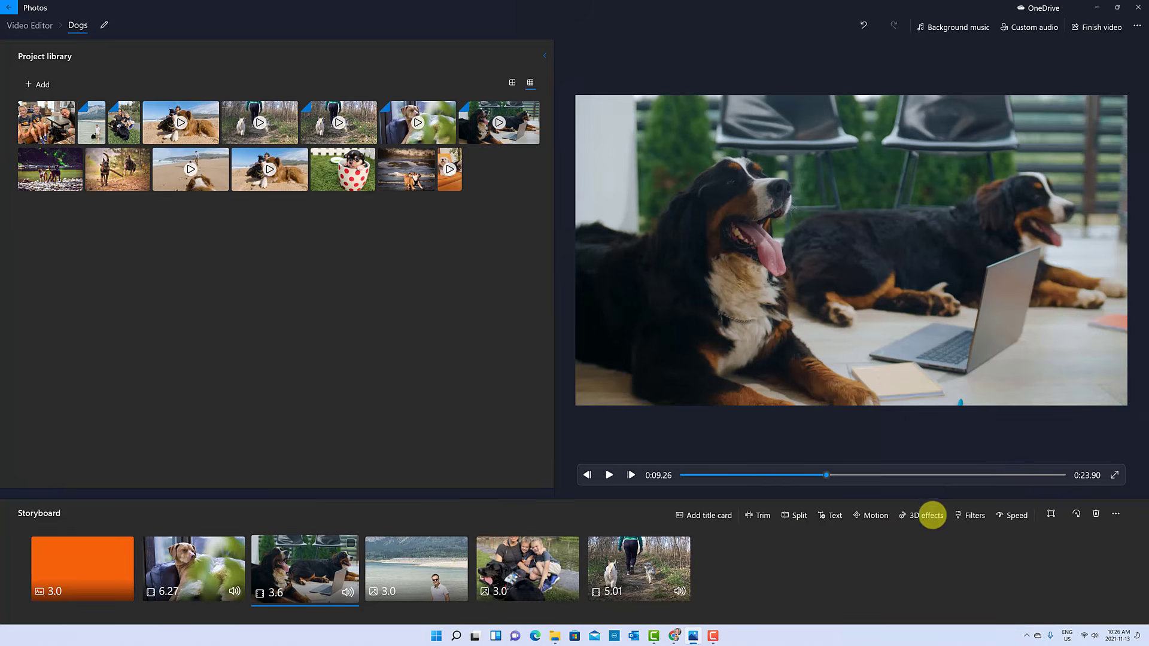
Try the Inky, Pixel, Iceberg, Denim and Arcade filters on the clip of the two dogs beside the laptop
left_click(970, 515)
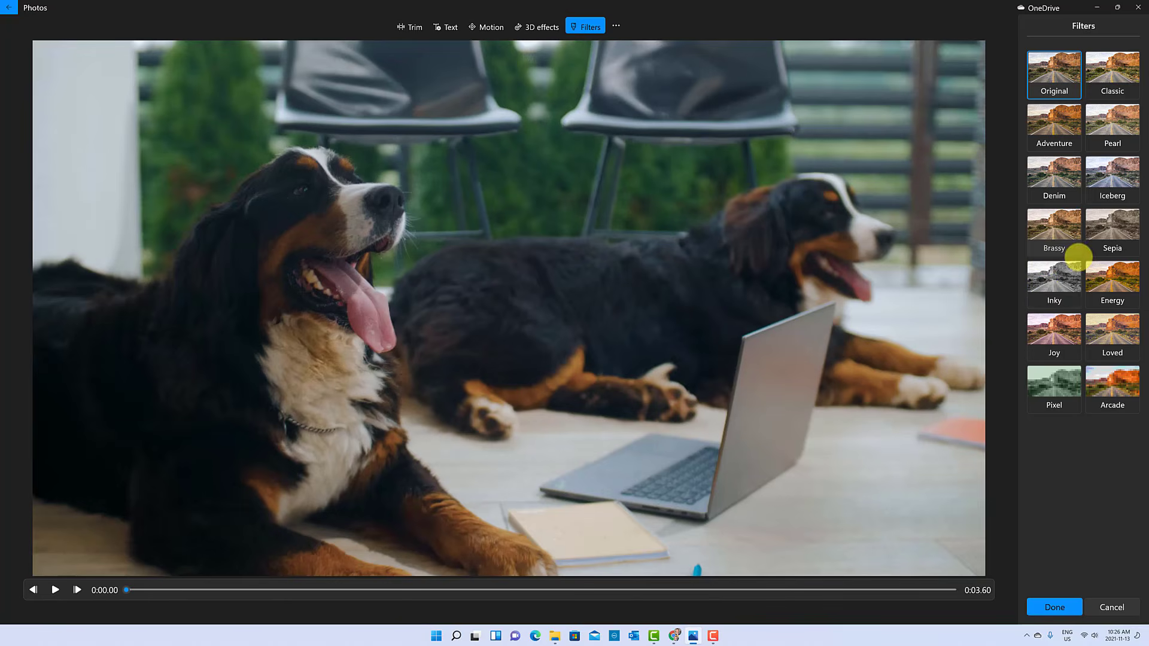
left_click(1067, 291)
left_click(1053, 383)
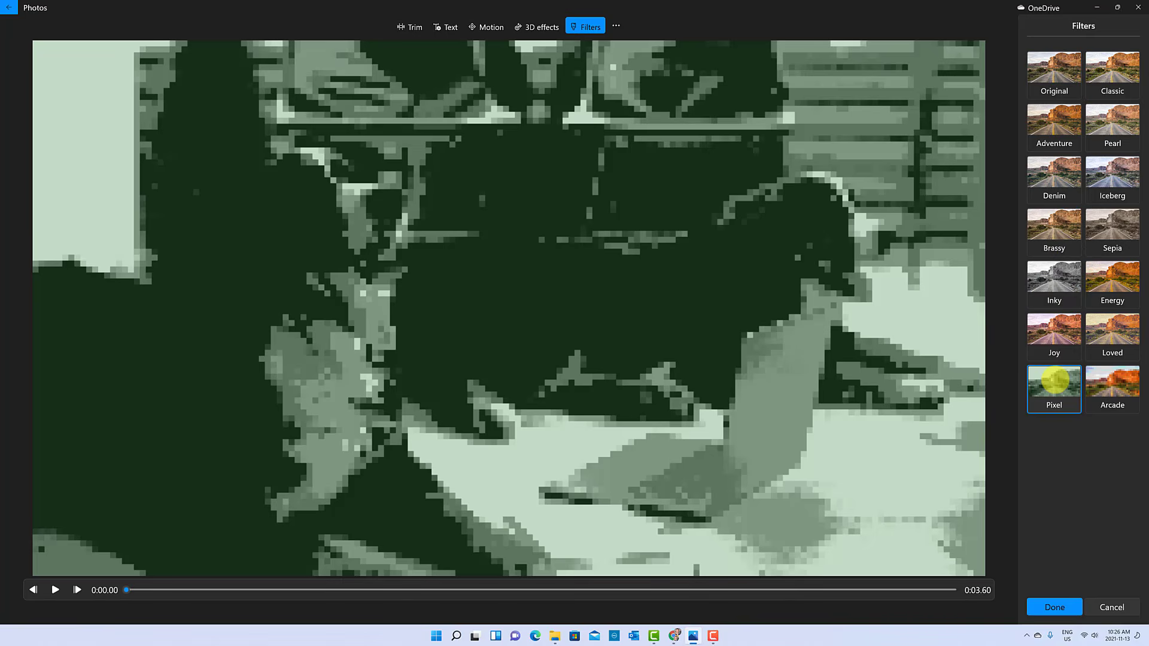
left_click(1102, 175)
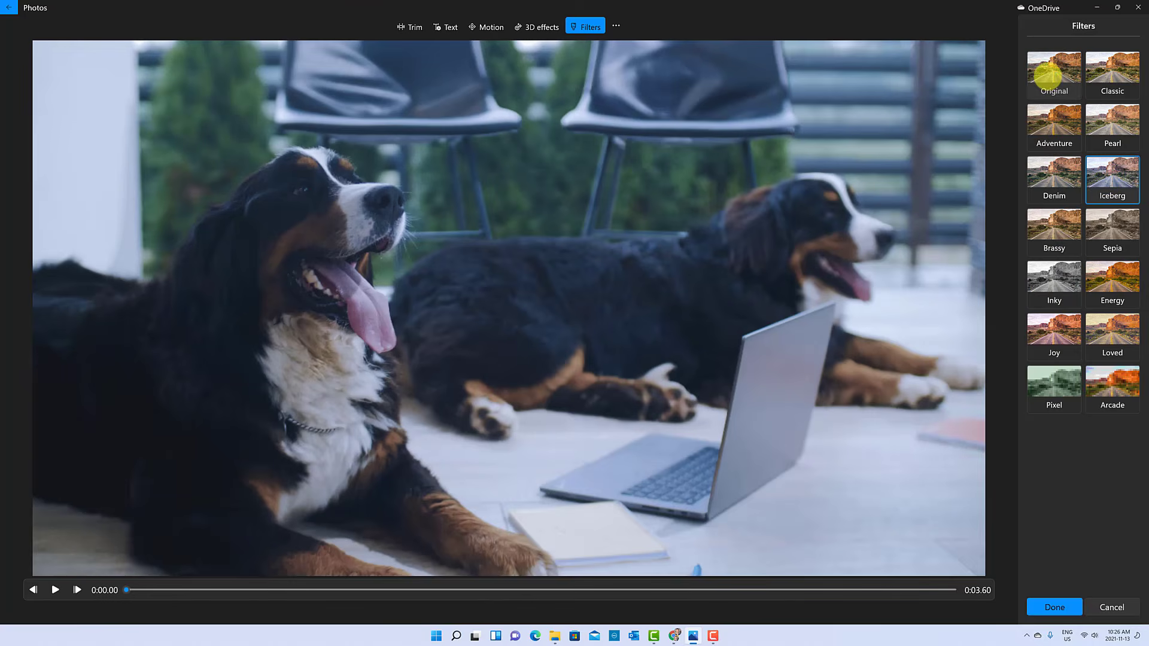
left_click(1053, 73)
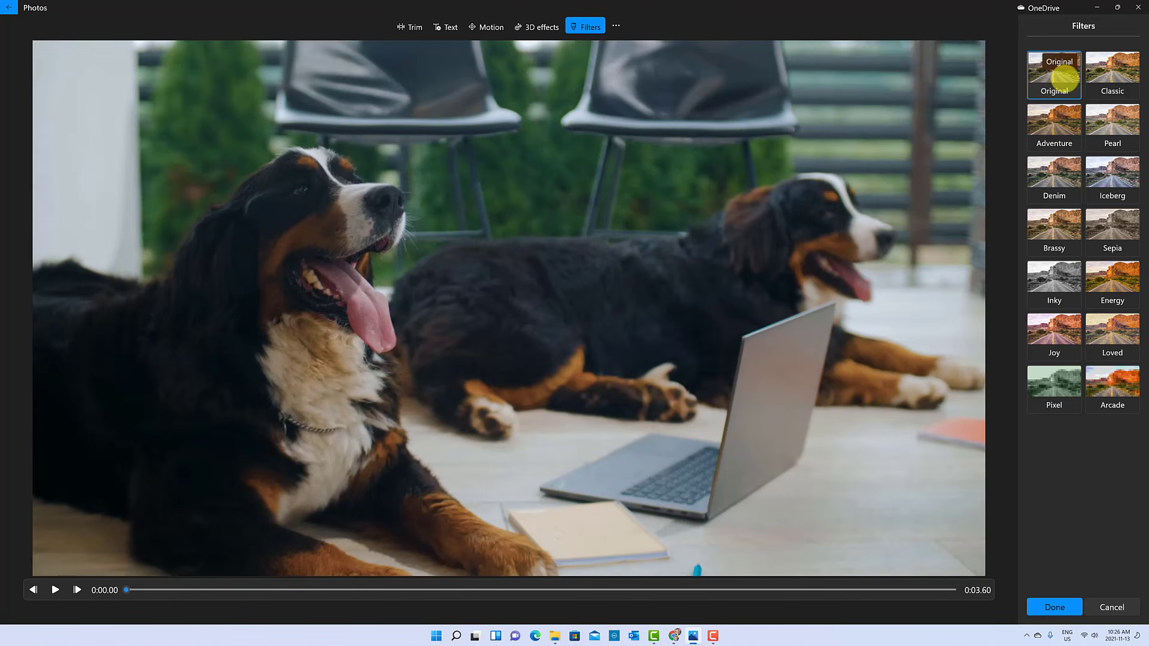
left_click(1053, 173)
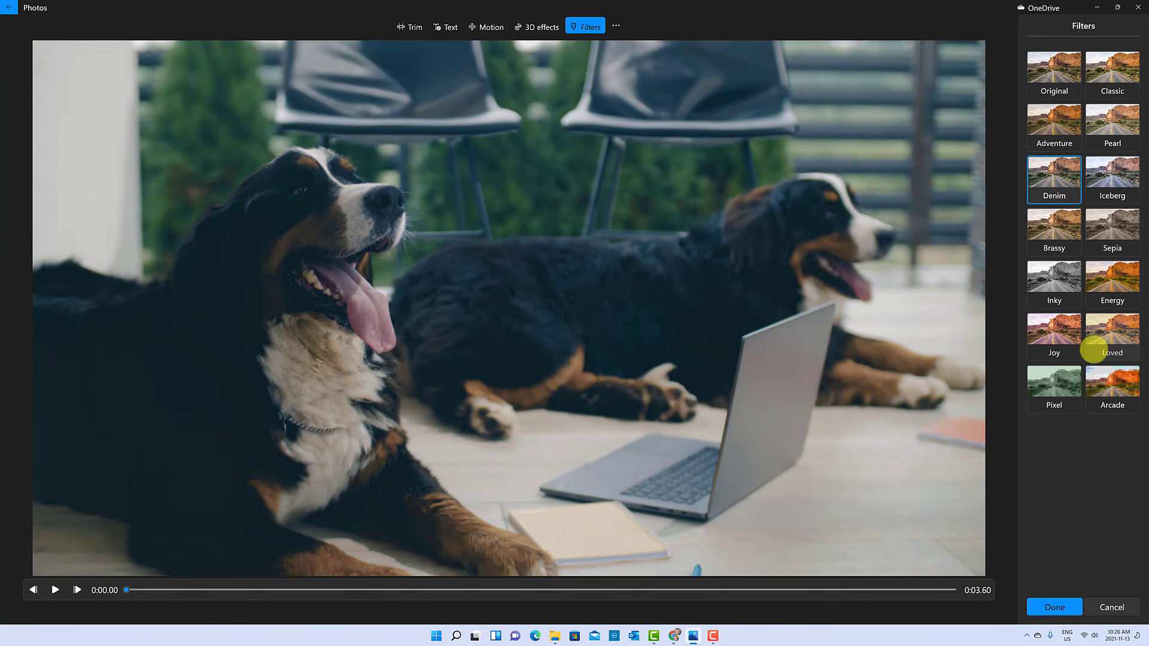
left_click(1109, 377)
Apply the Loved filter to the two-dog laptop clip, preview it and save the change
left_click(1110, 338)
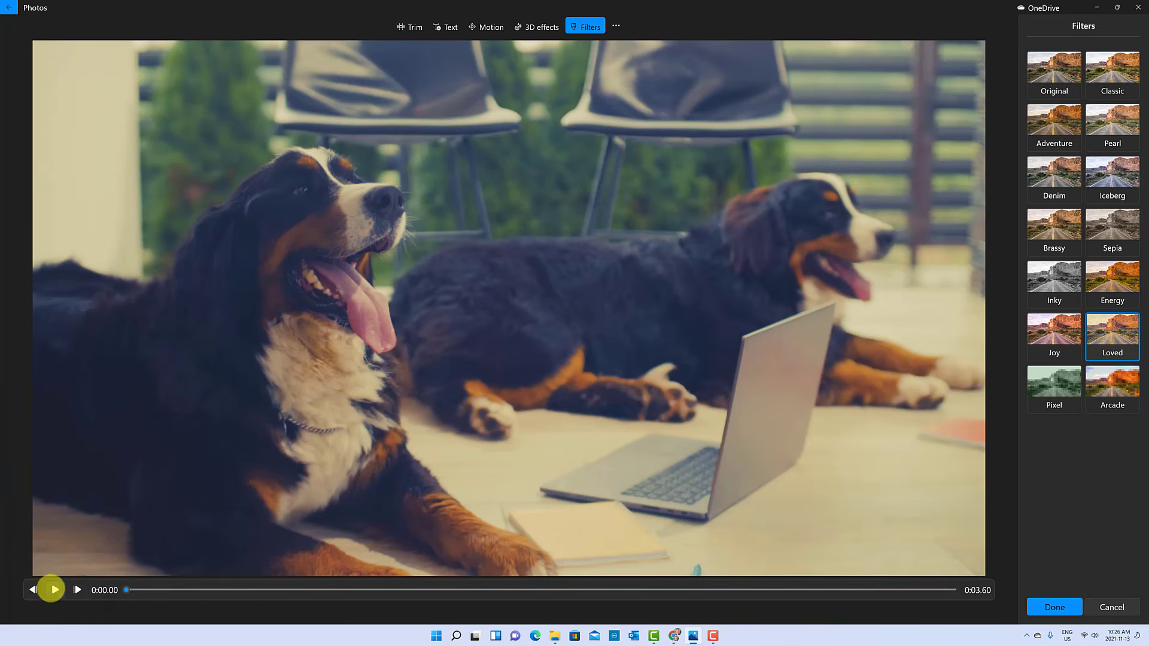
left_click(54, 589)
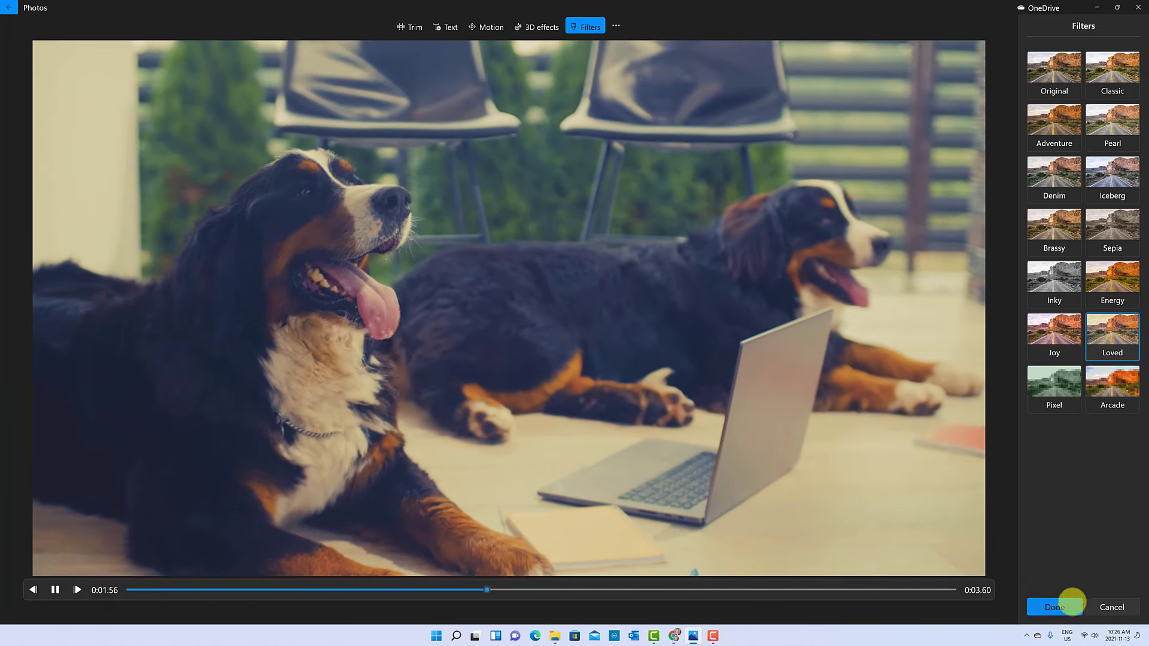
left_click(1060, 606)
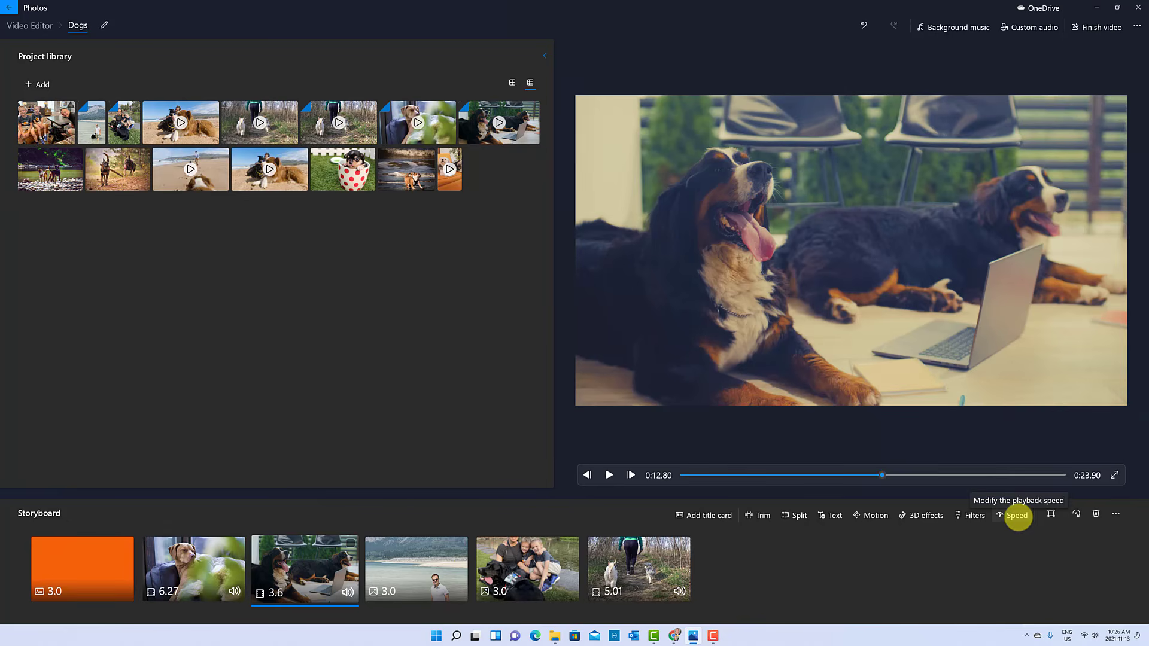
Slow the clip of the brown dog on the sofa to 0.5x speed and preview it
left_click(198, 574)
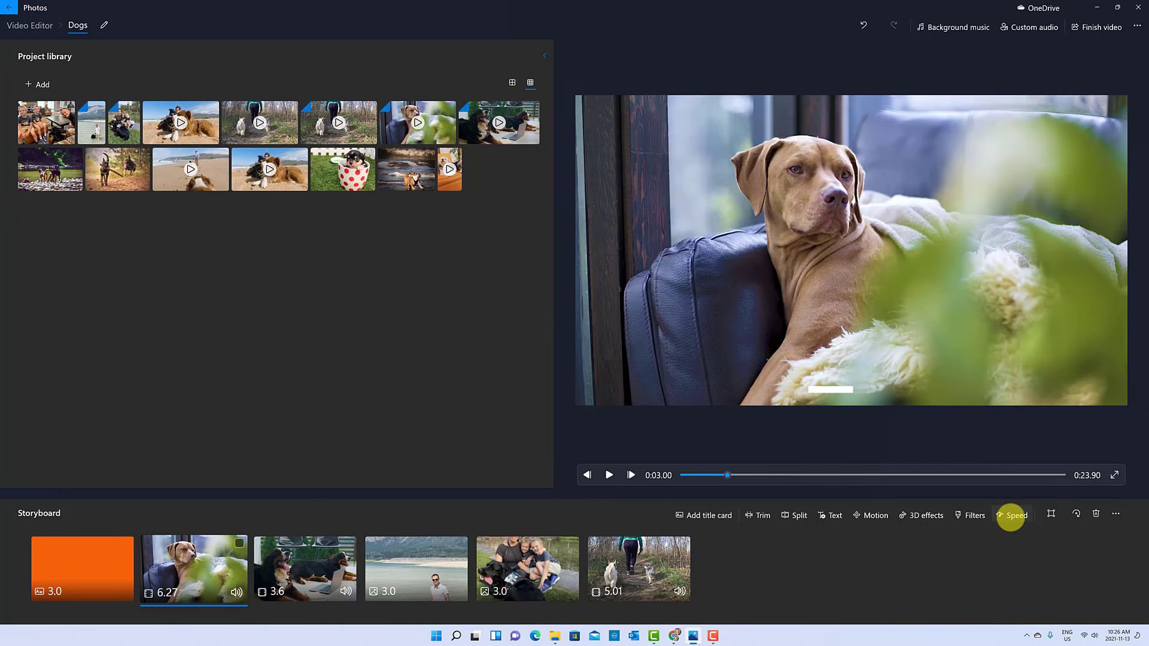
left_click(1013, 518)
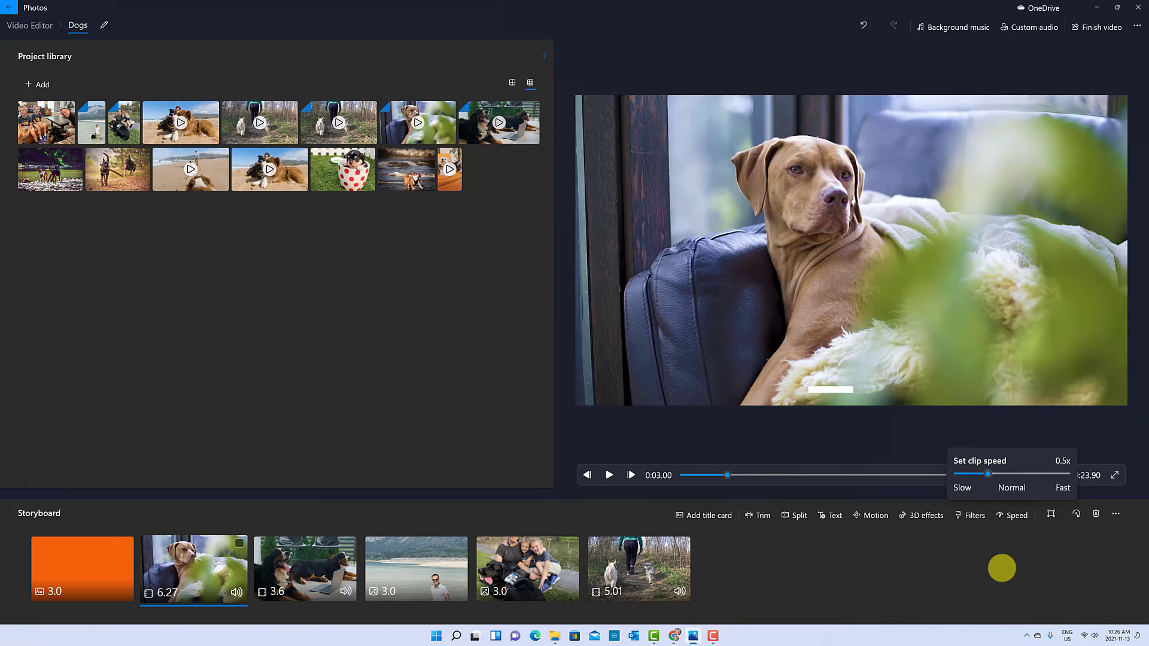
left_click(1000, 566)
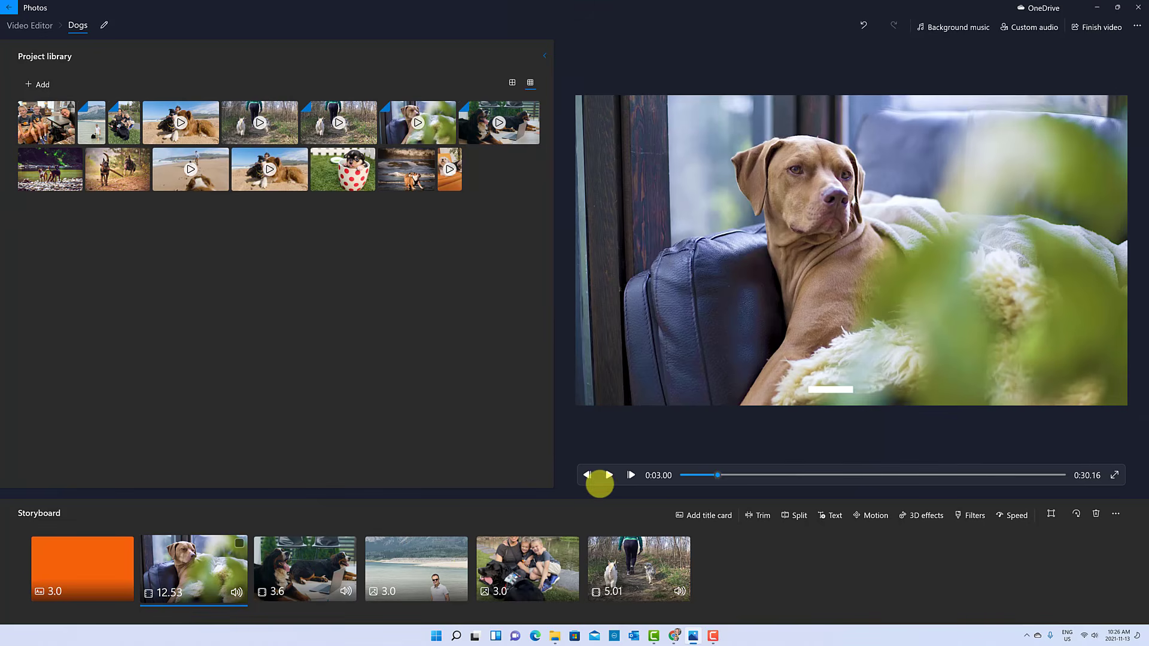
left_click(609, 475)
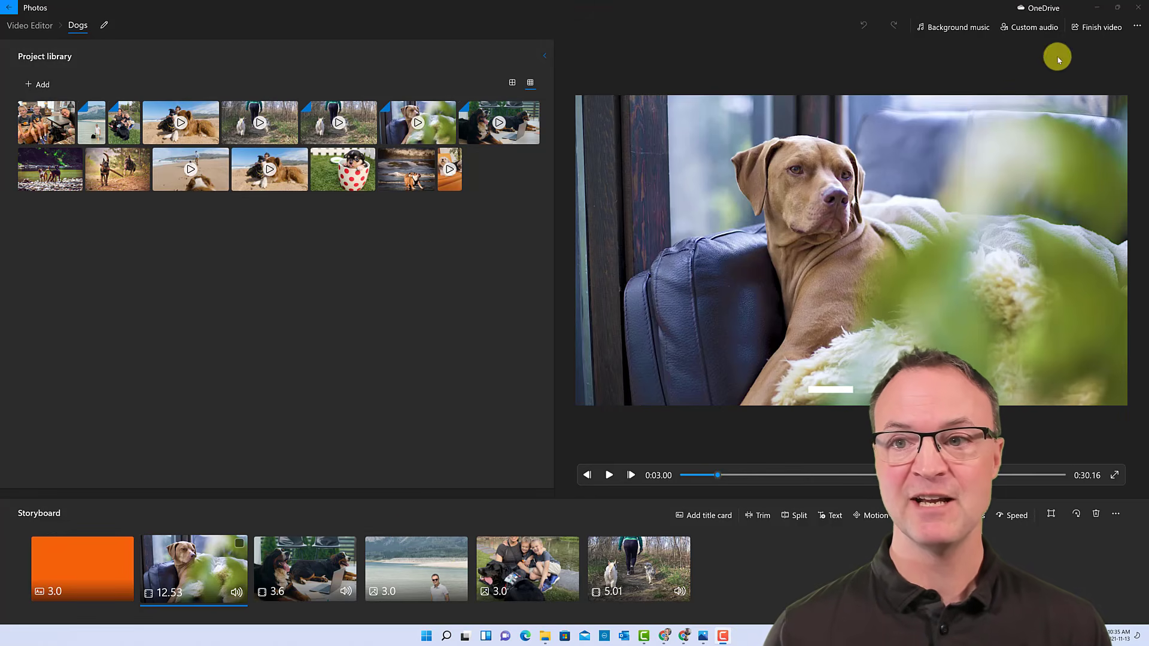
Close and reopen the Video Editor, open the Dogs project and select the clip of the brown dog on the sofa
left_click(1136, 9)
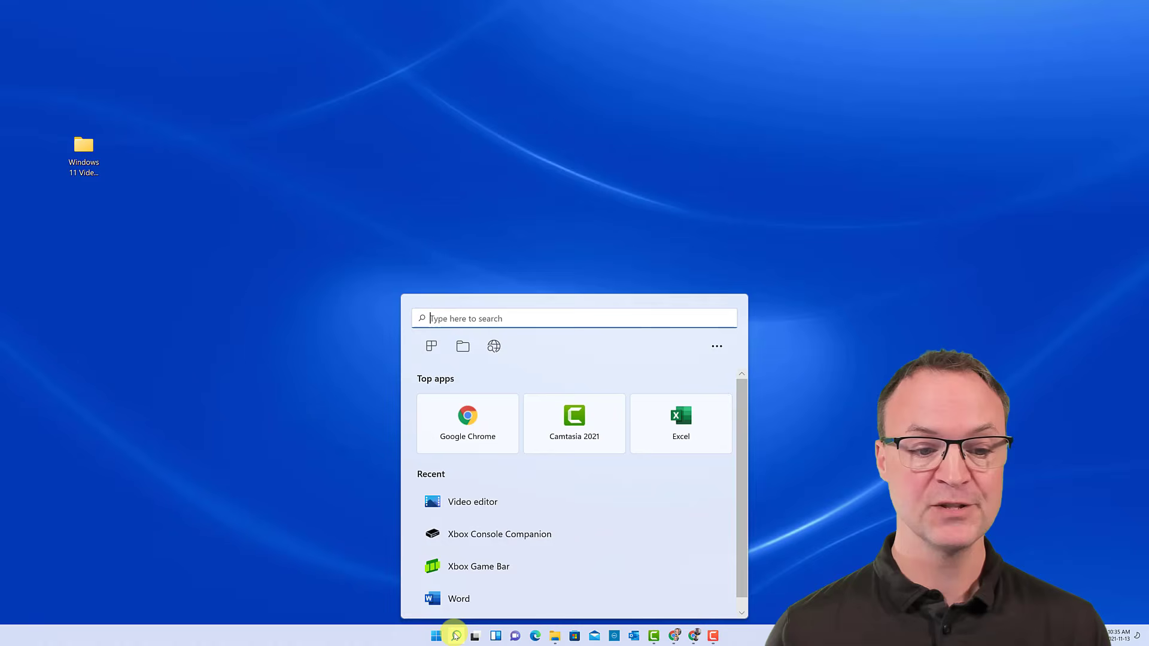
left_click(479, 508)
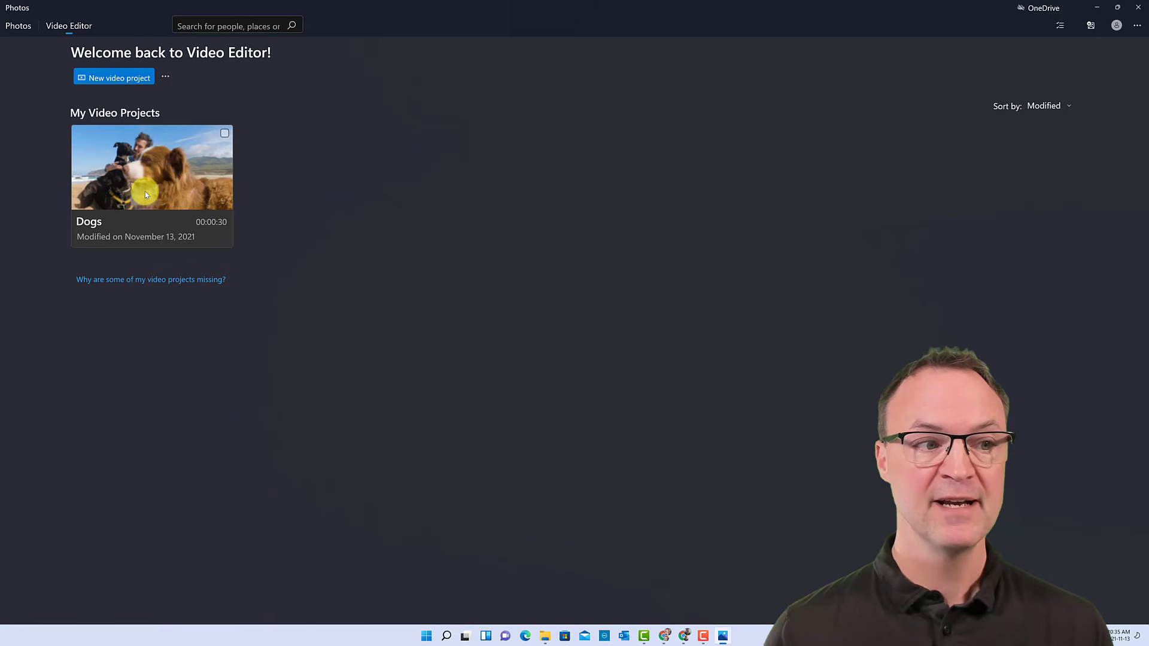
left_click(144, 192)
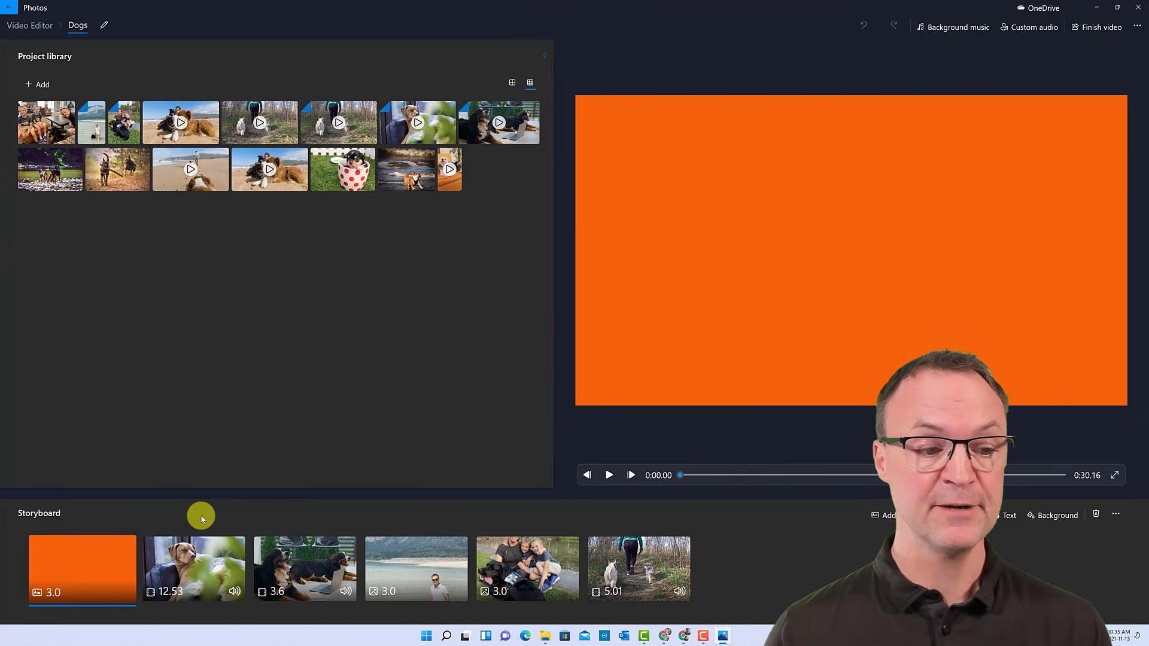
left_click(207, 558)
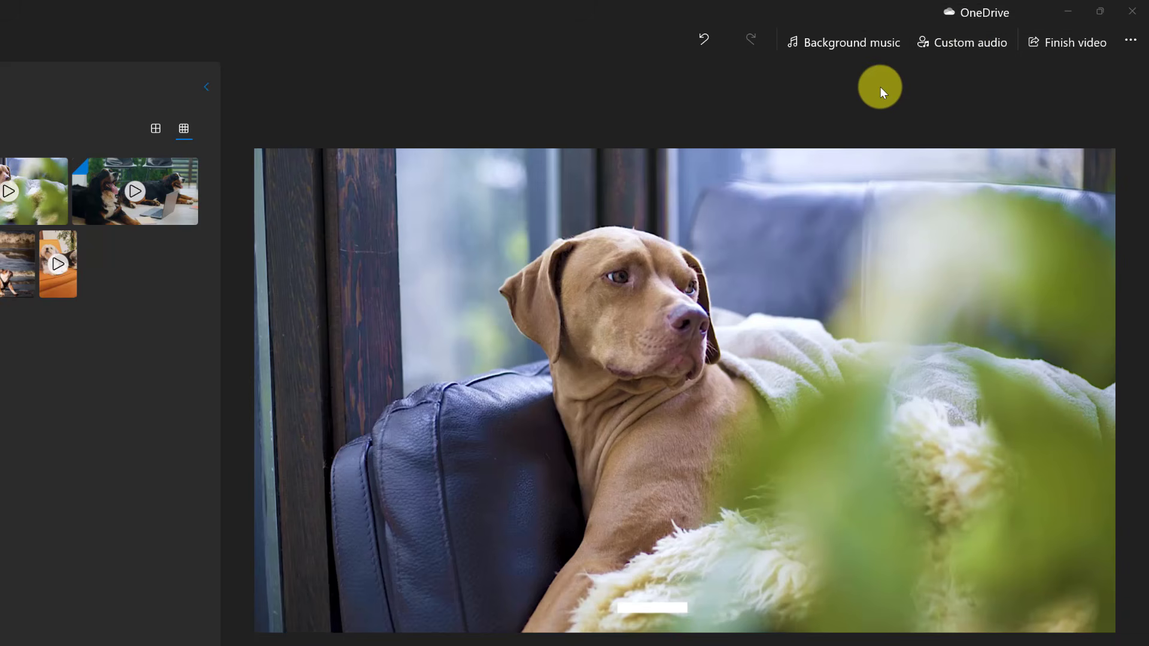
Sample the background music tracks from A magical season to Blossoming, and choose Blossoming with the video synced to the music's beat
left_click(856, 40)
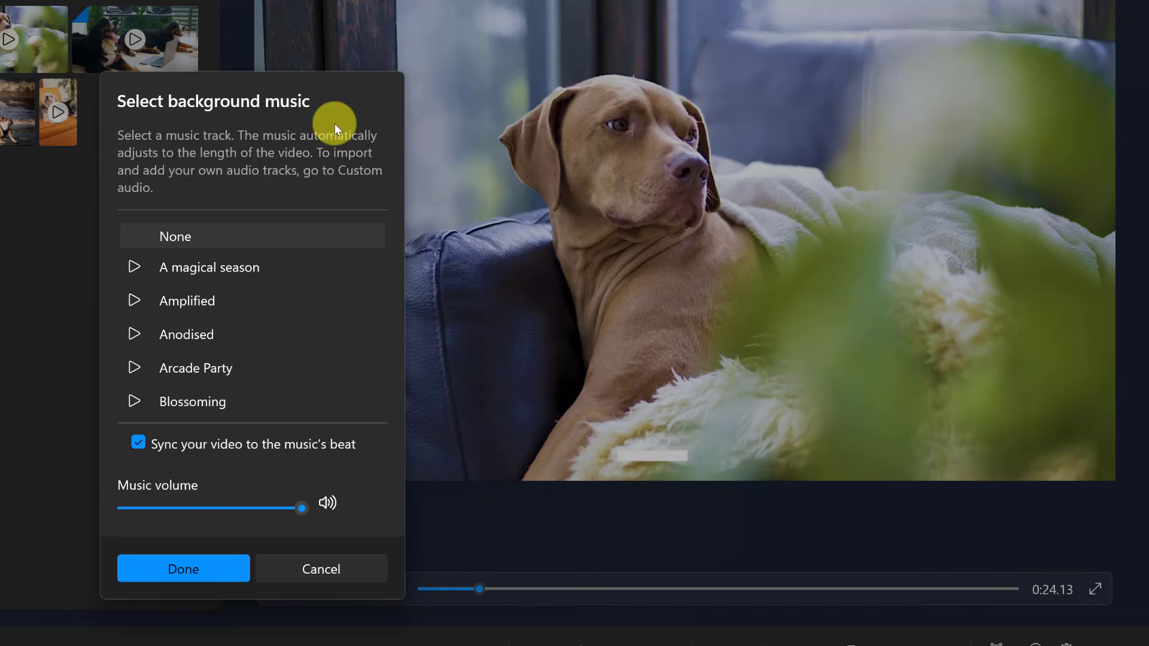
left_click(134, 268)
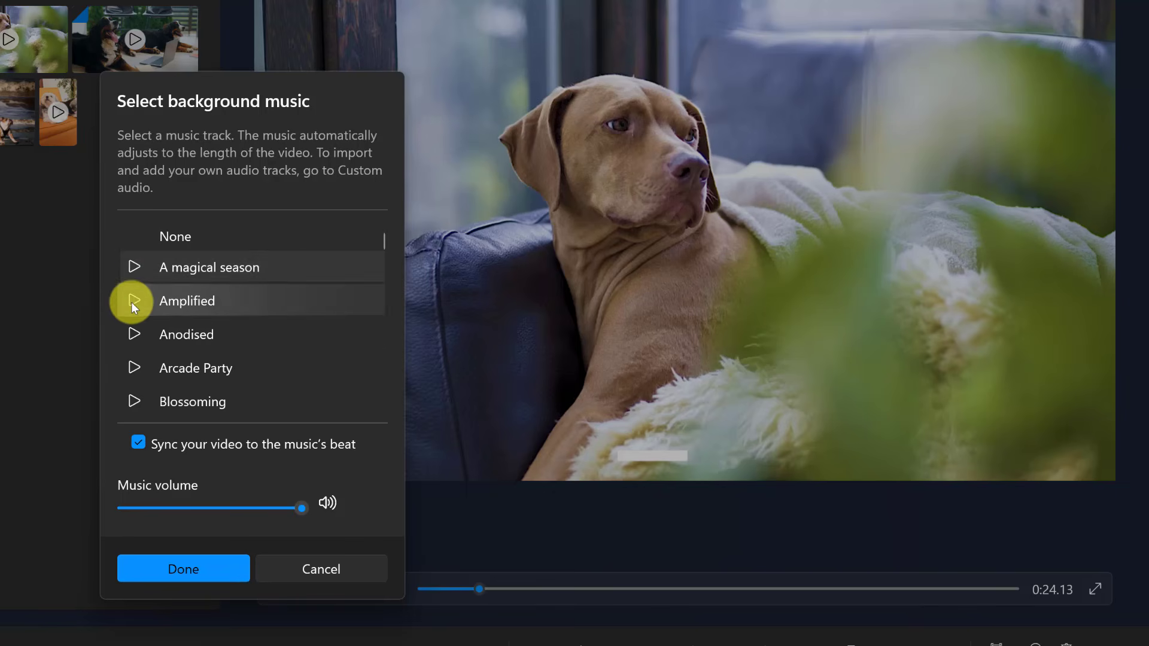
left_click(132, 302)
left_click(132, 334)
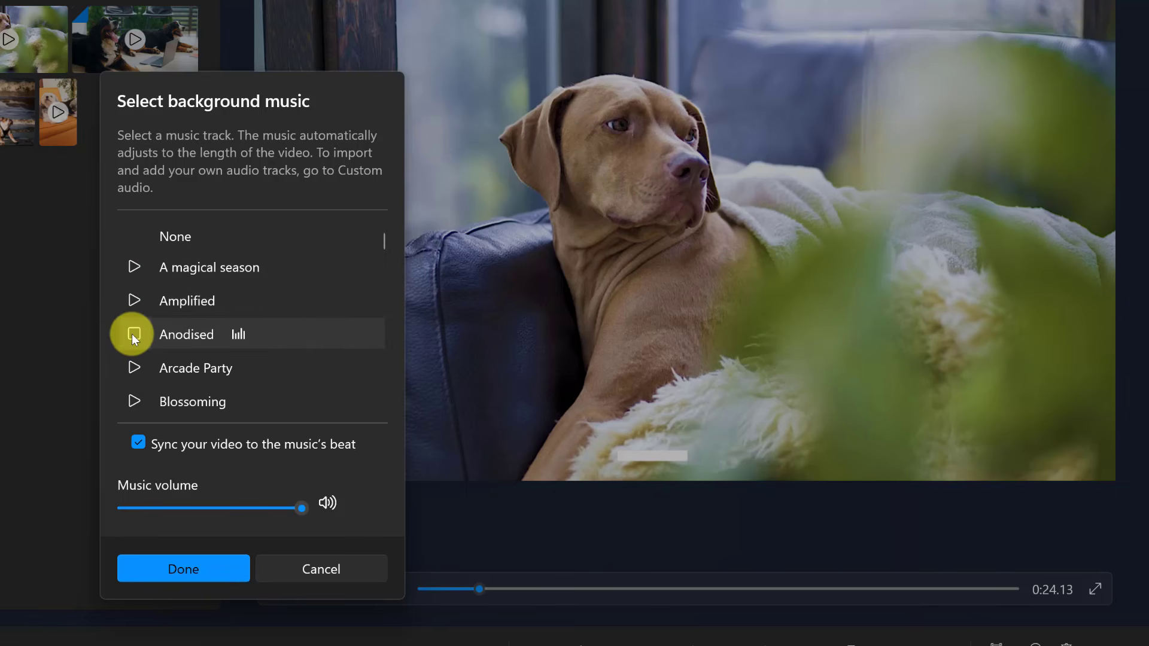
left_click(134, 368)
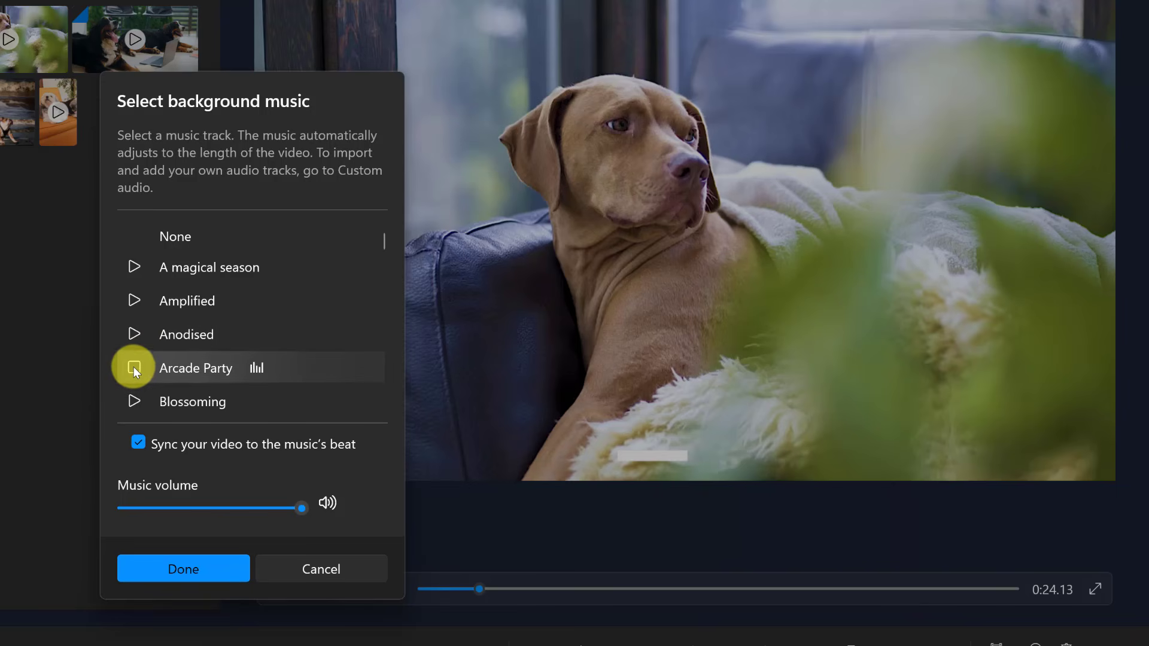
left_click(134, 400)
left_click(134, 398)
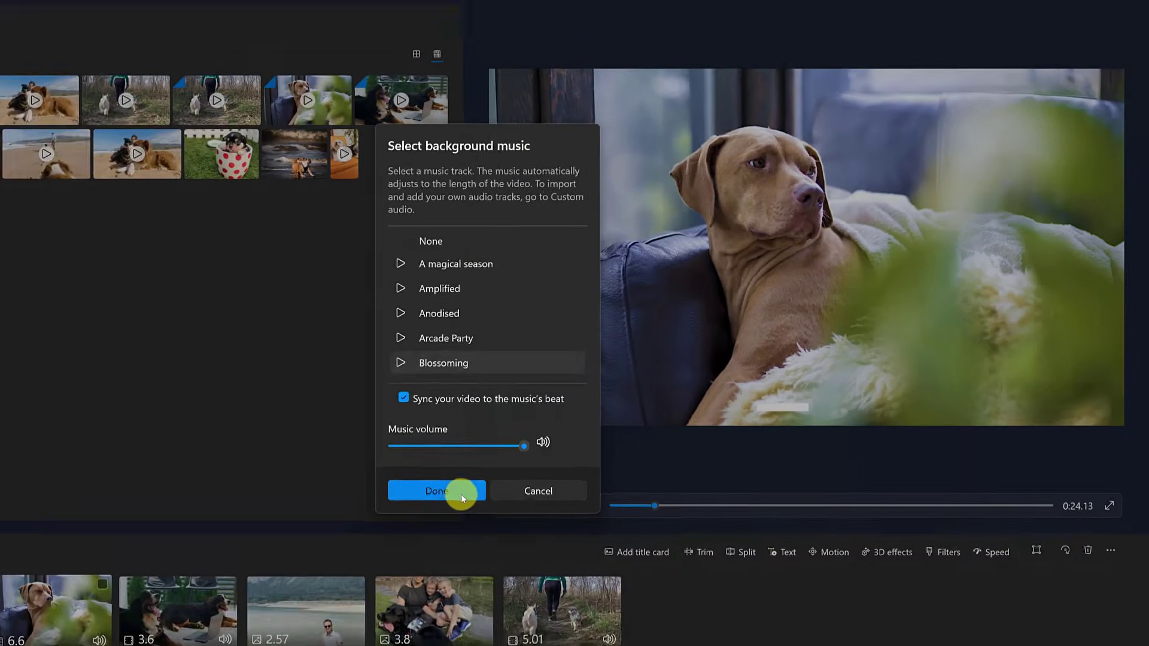
Preview the video with its background music from the title card into the two-dog laptop clip
left_click(213, 580)
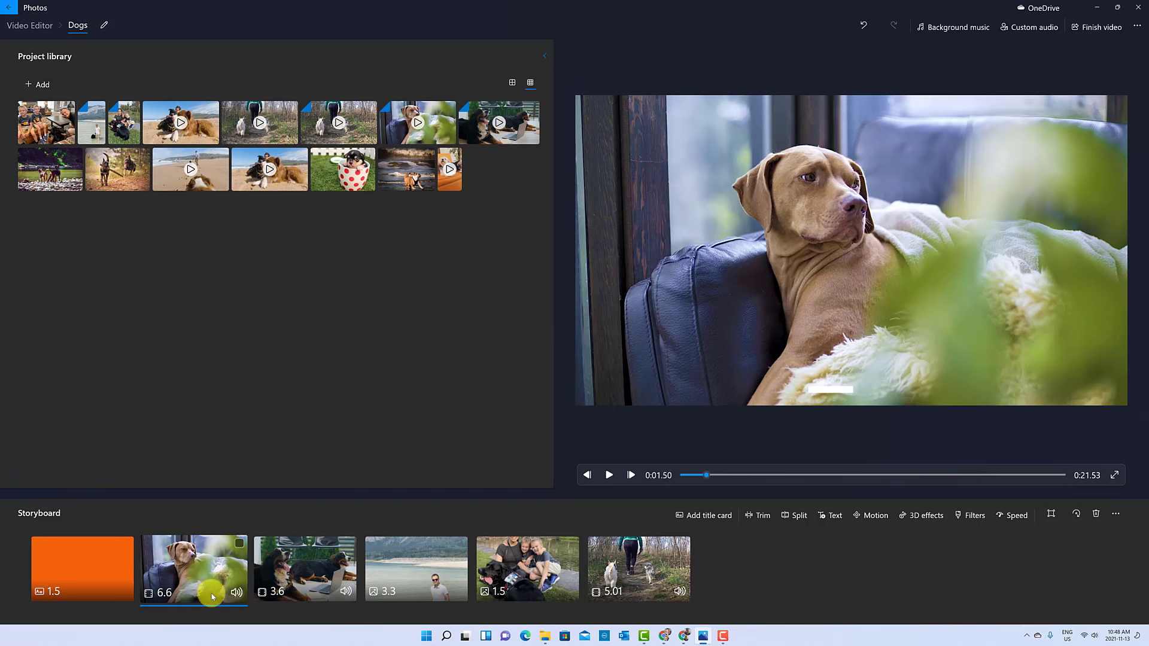
left_click(98, 569)
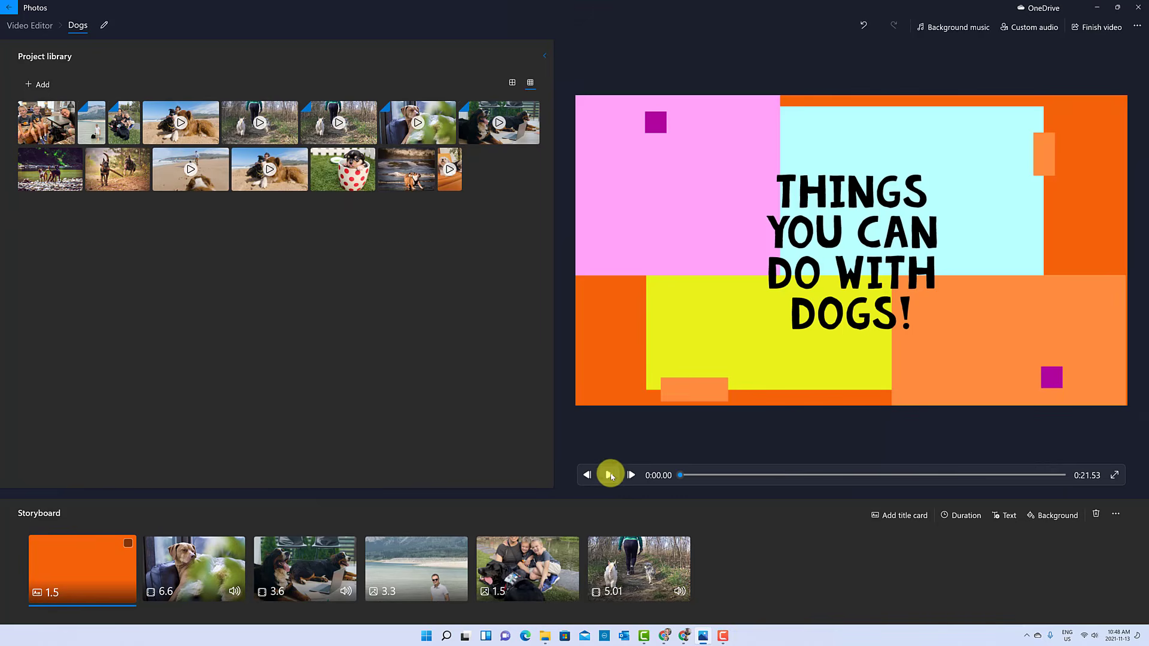
left_click(610, 476)
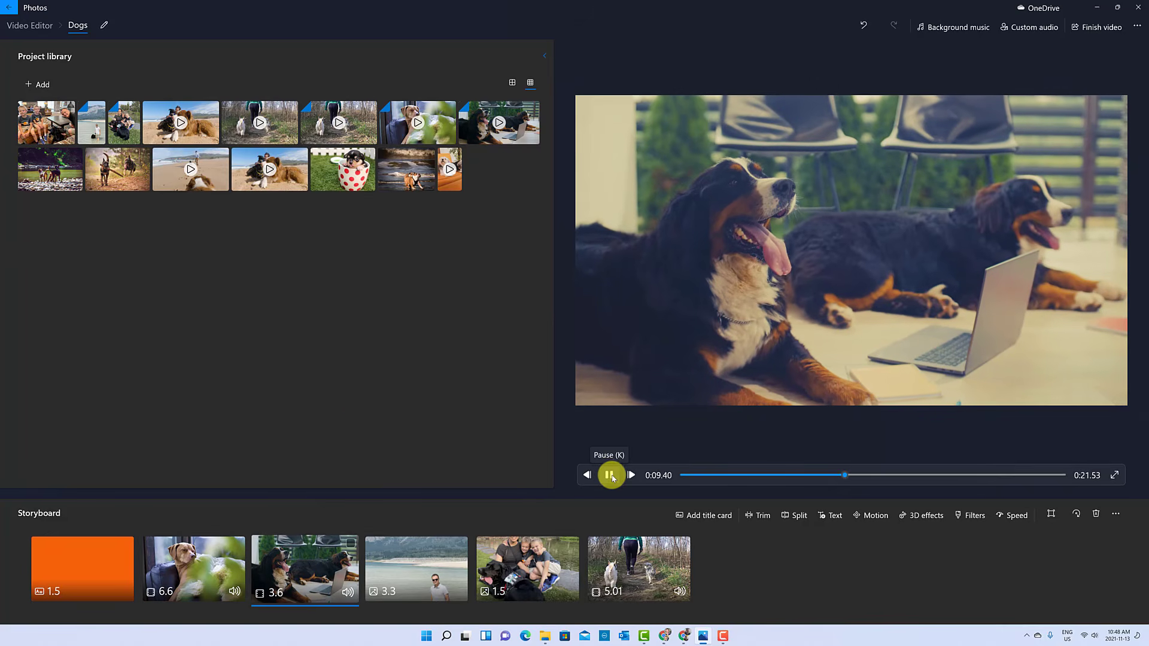
left_click(609, 475)
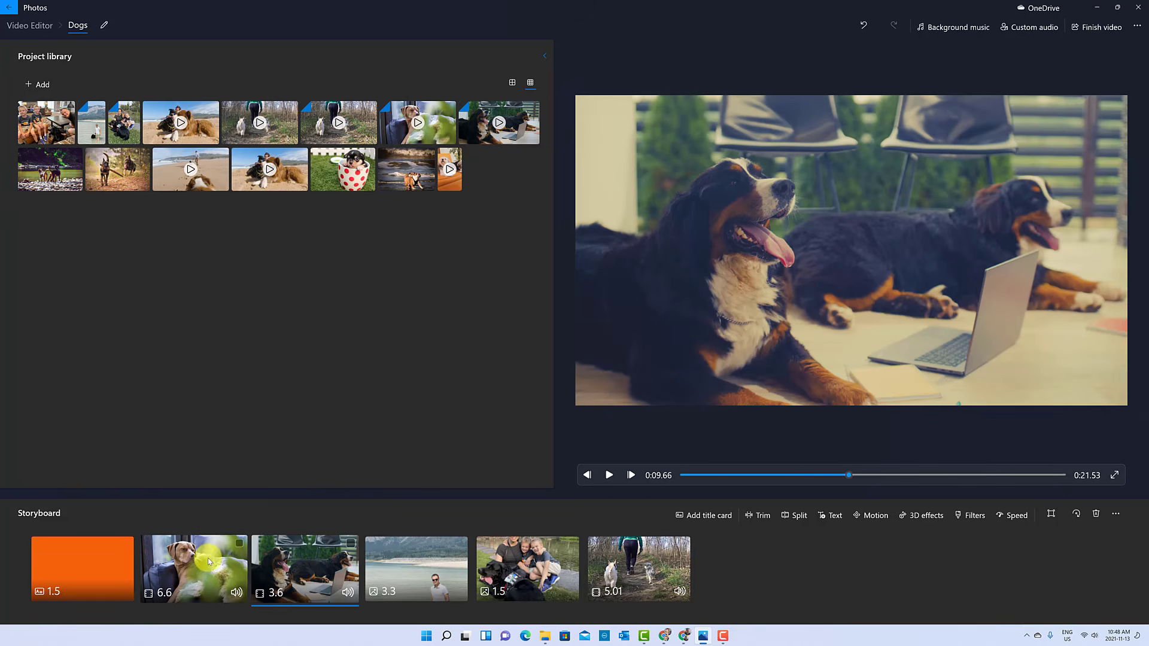
Reopen the background music settings and confirm them with syncing to the music's beat enabled
left_click(193, 583)
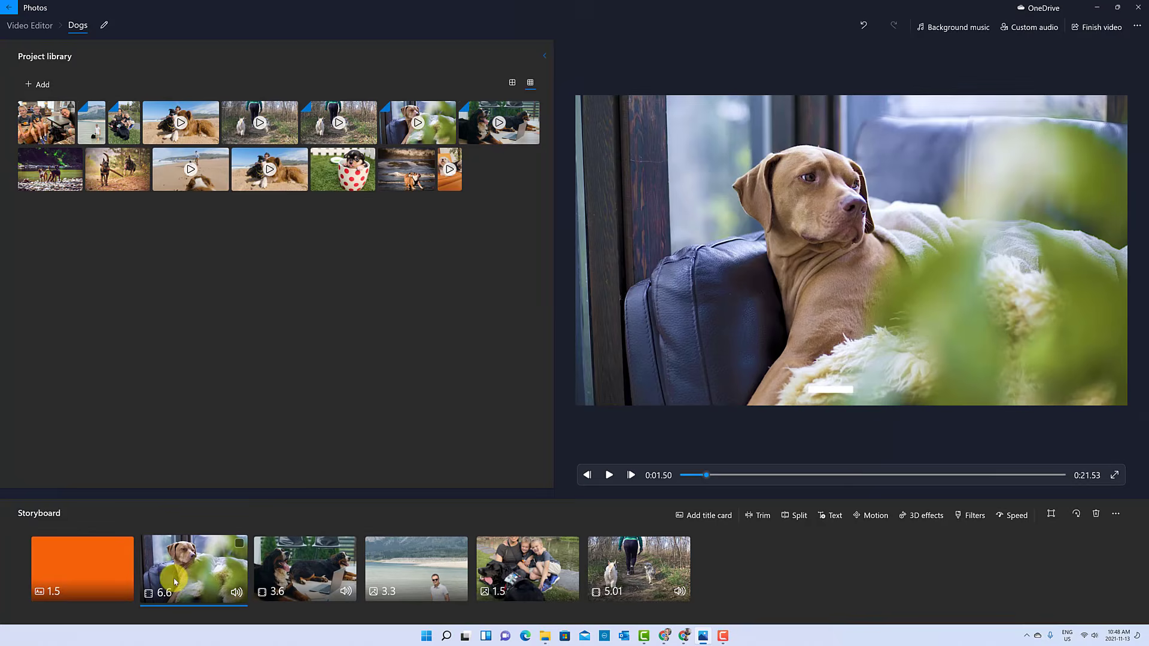
left_click(937, 30)
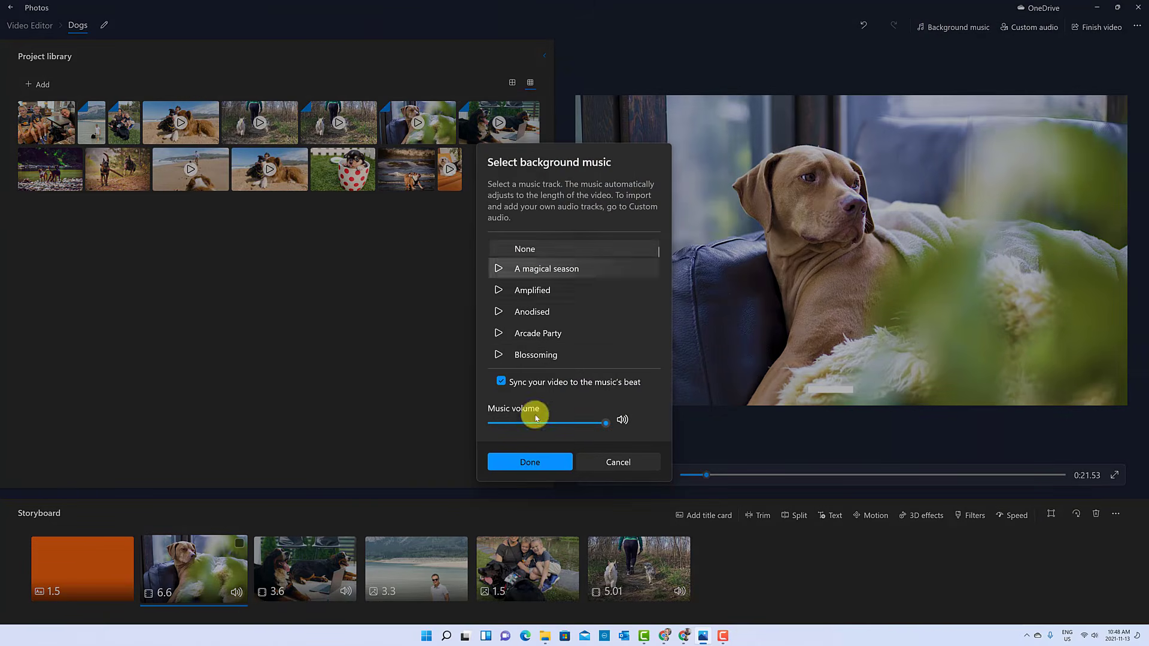
left_click(531, 462)
Replay the opening title card and the start of the Being Lazy clip to check the music
left_click(77, 559)
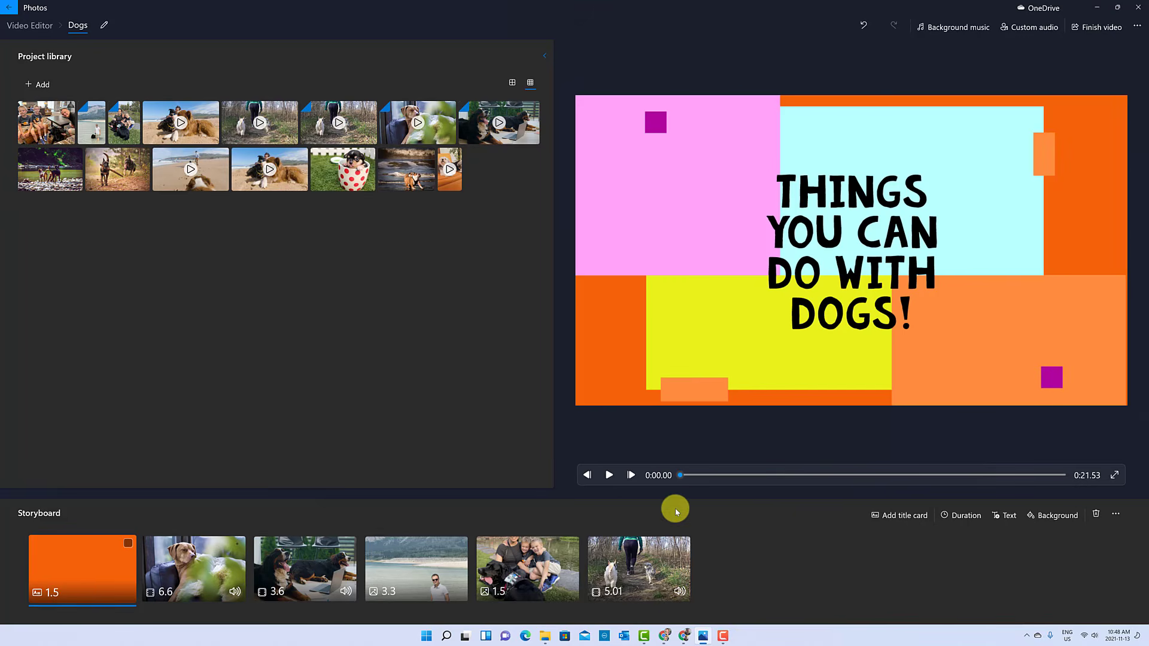
left_click(609, 475)
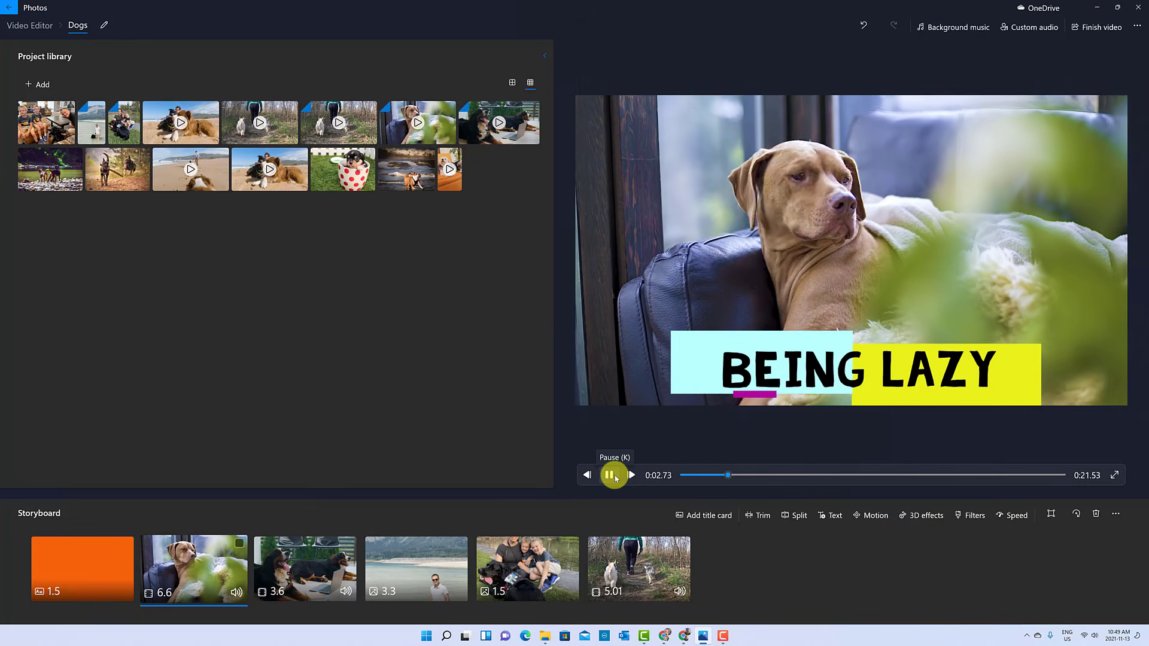
left_click(611, 475)
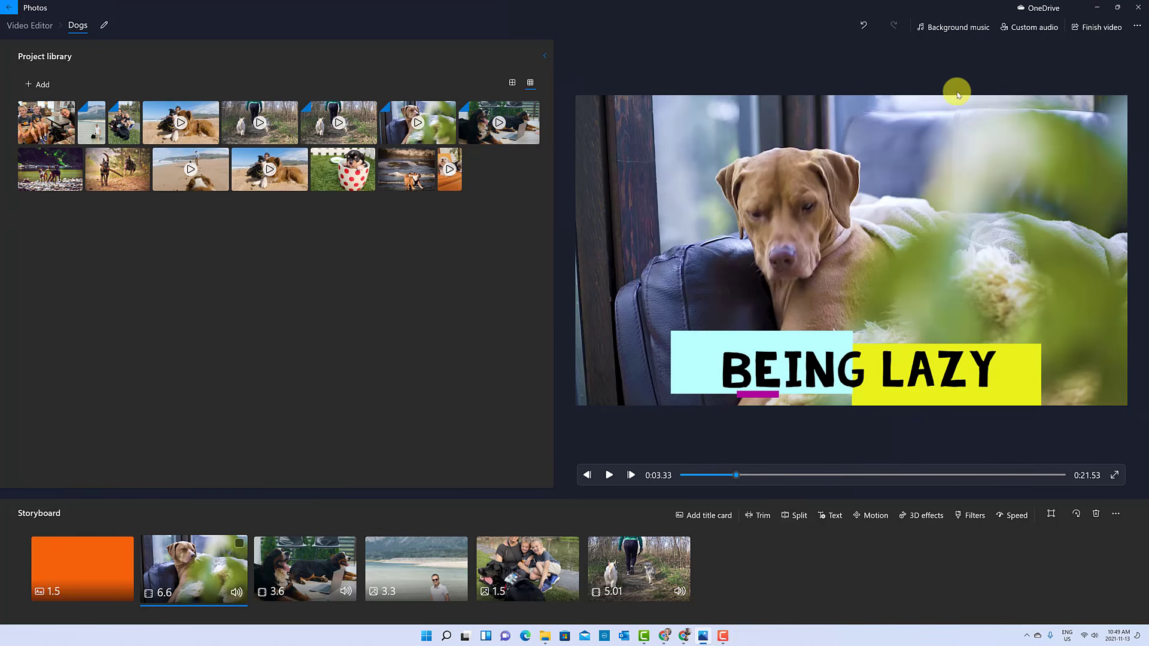
Add the a-look-out and sneaky-tricks audio files as custom audio from the start of the two-dog laptop clip
left_click(281, 566)
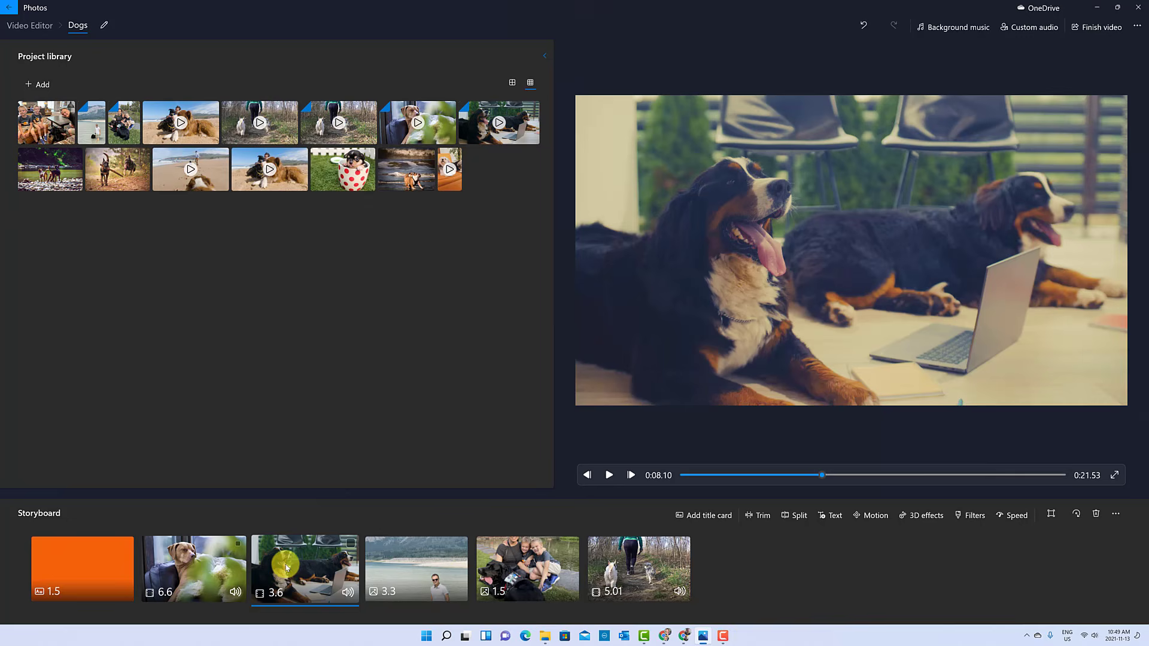
left_click(1025, 26)
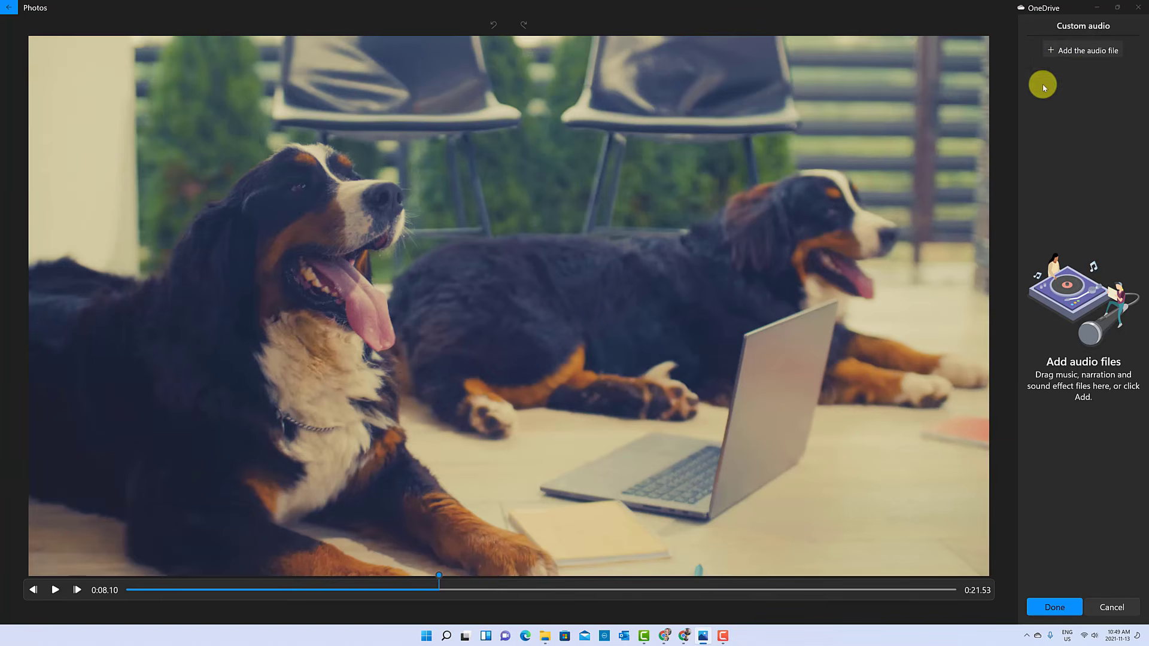
left_click(1076, 51)
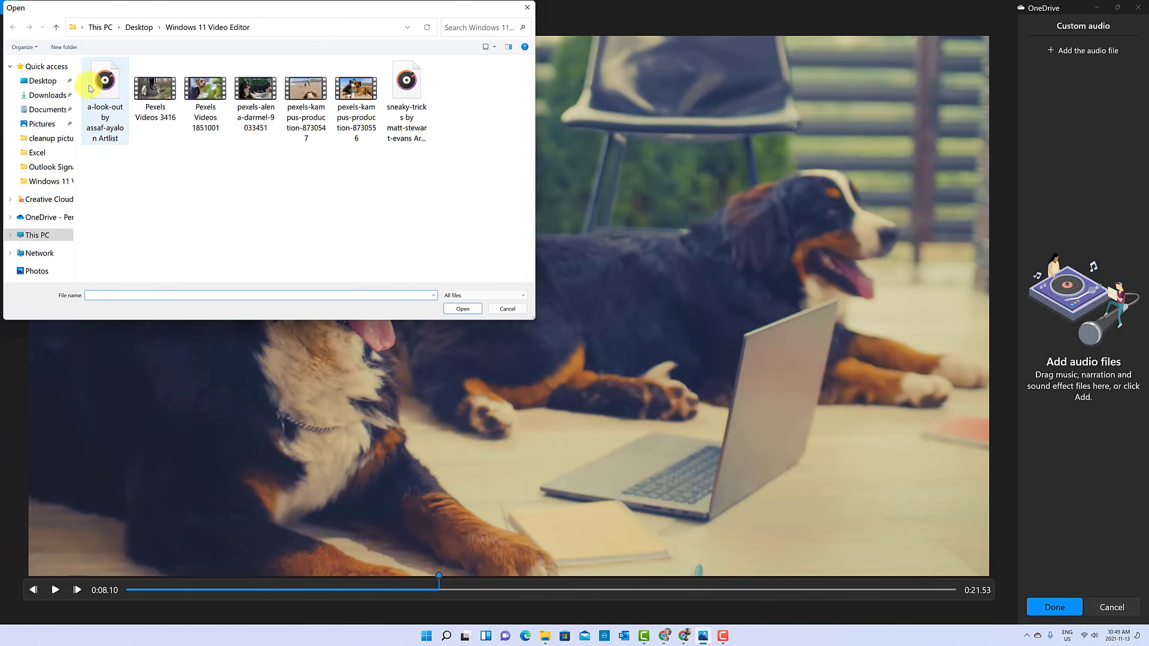
left_click(104, 101)
left_click(463, 309)
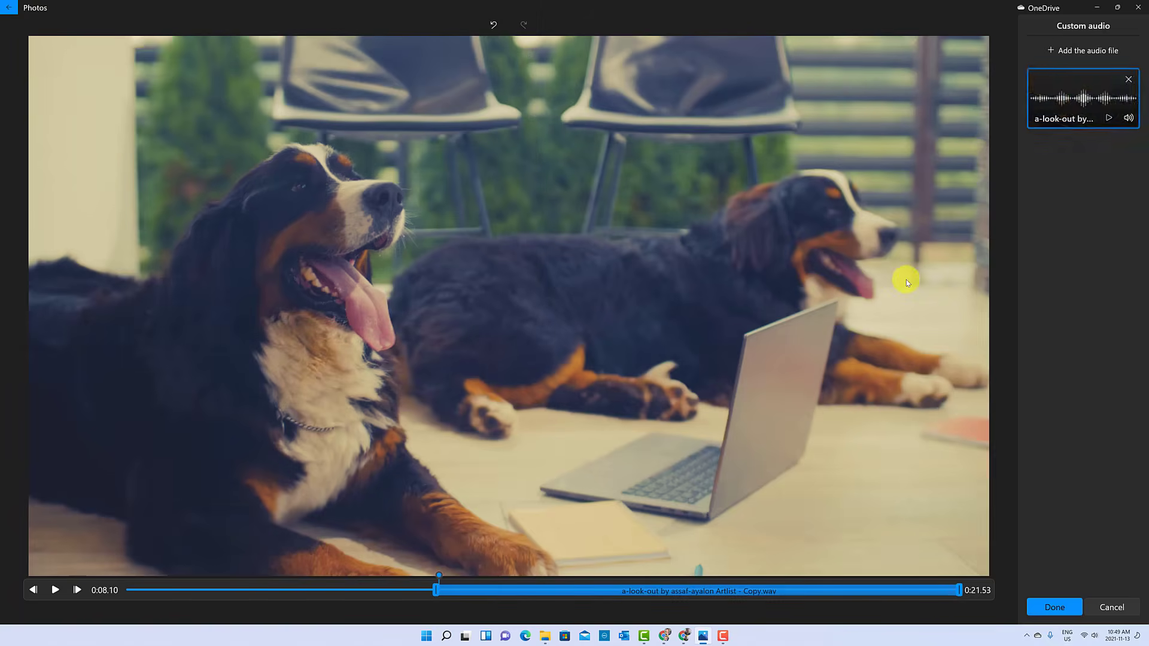
left_click(1084, 53)
double_click(408, 80)
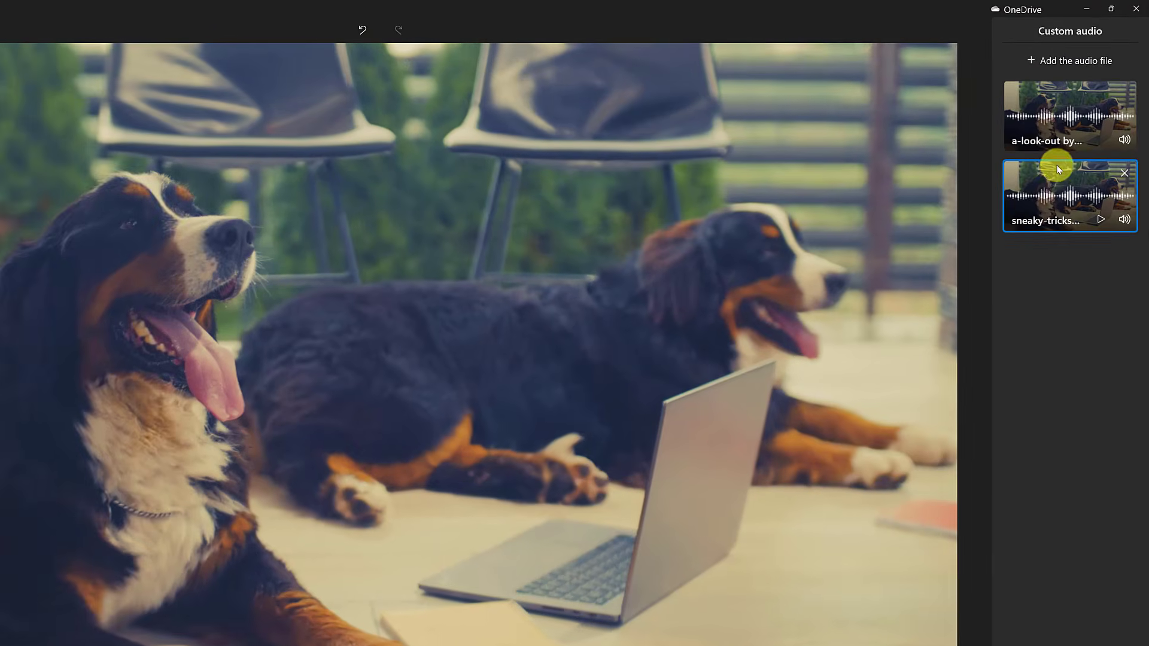
Preview the a-look-out audio over the two-dog laptop clip and confirm the custom audio settings
left_click(1046, 122)
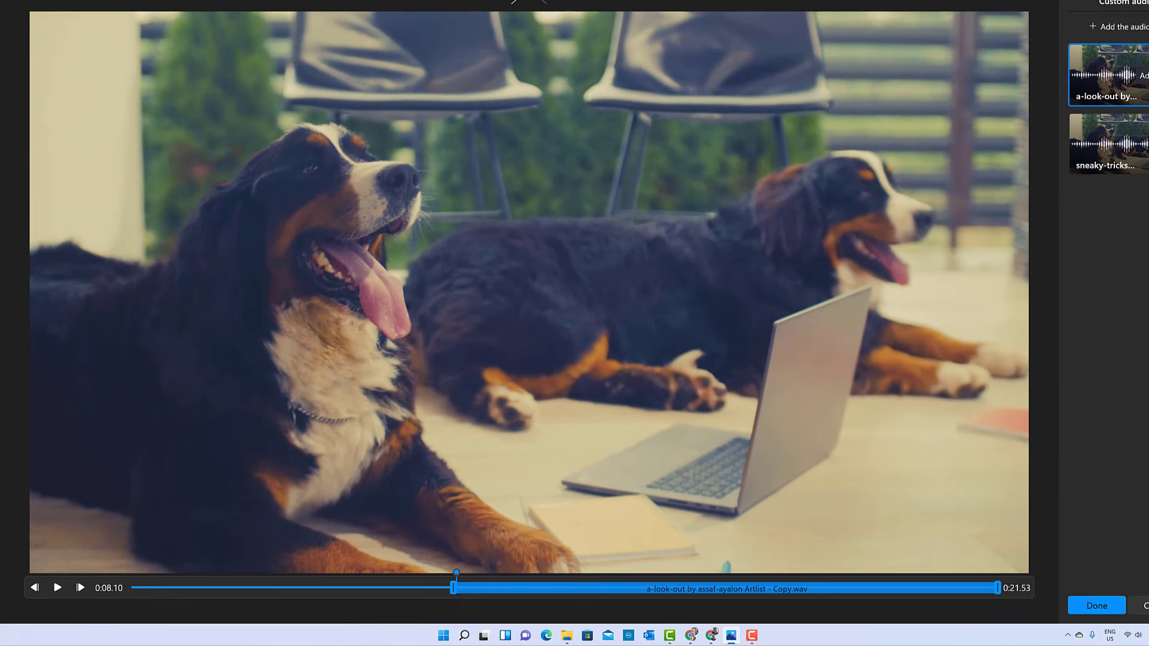
left_click(56, 591)
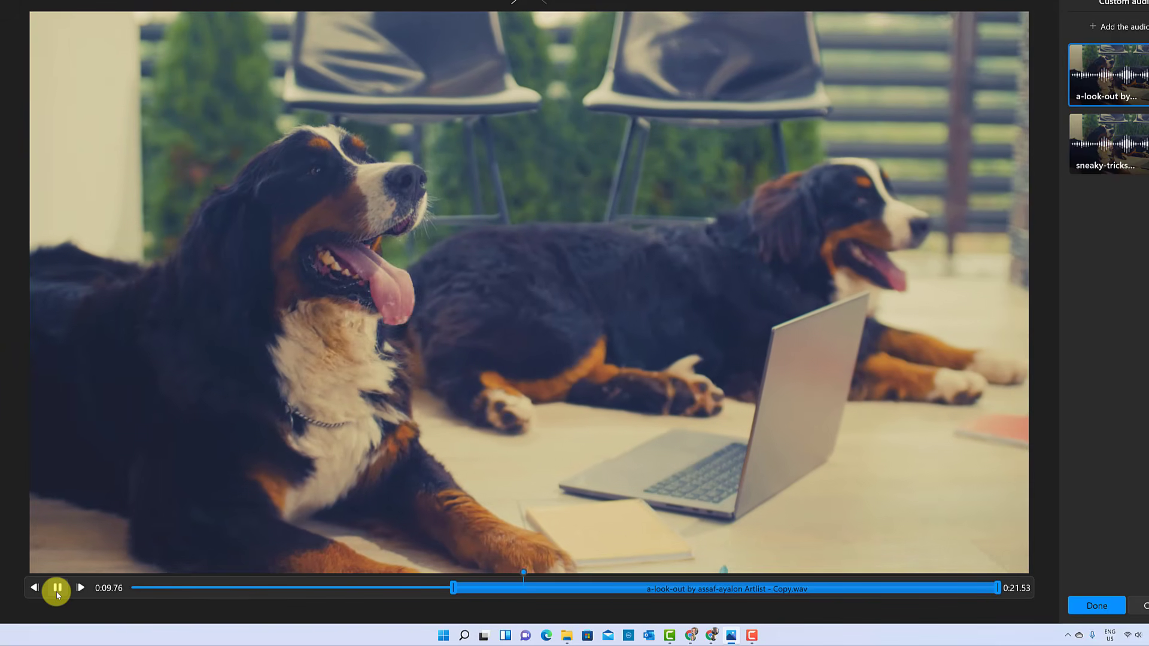
left_click(56, 590)
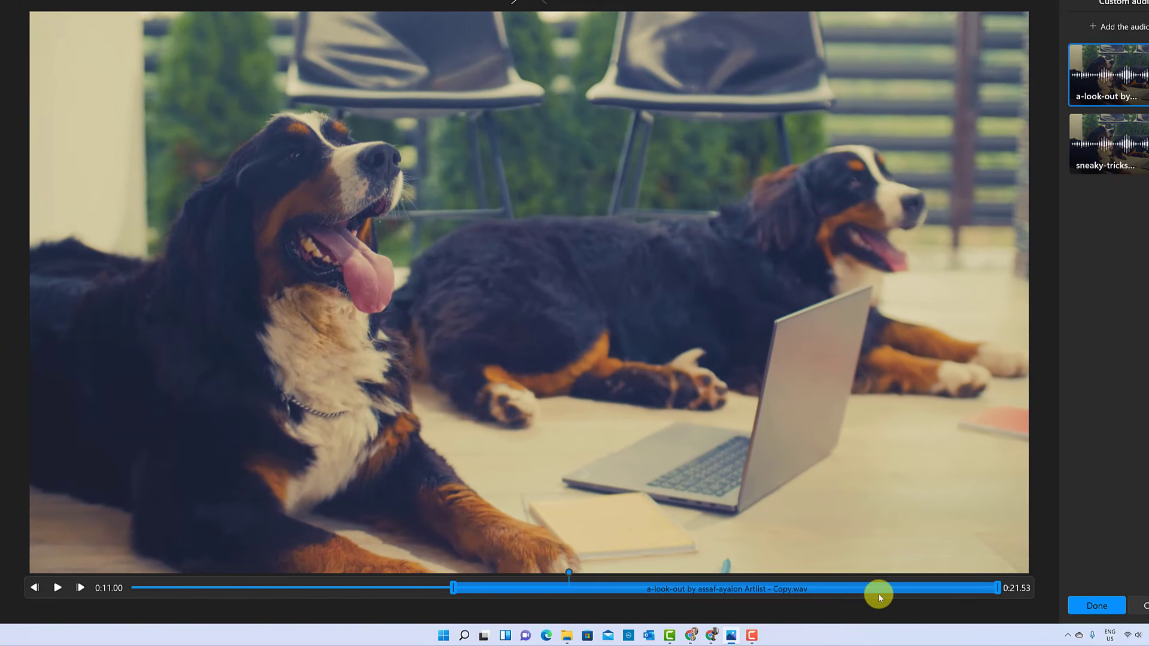
left_click(1080, 608)
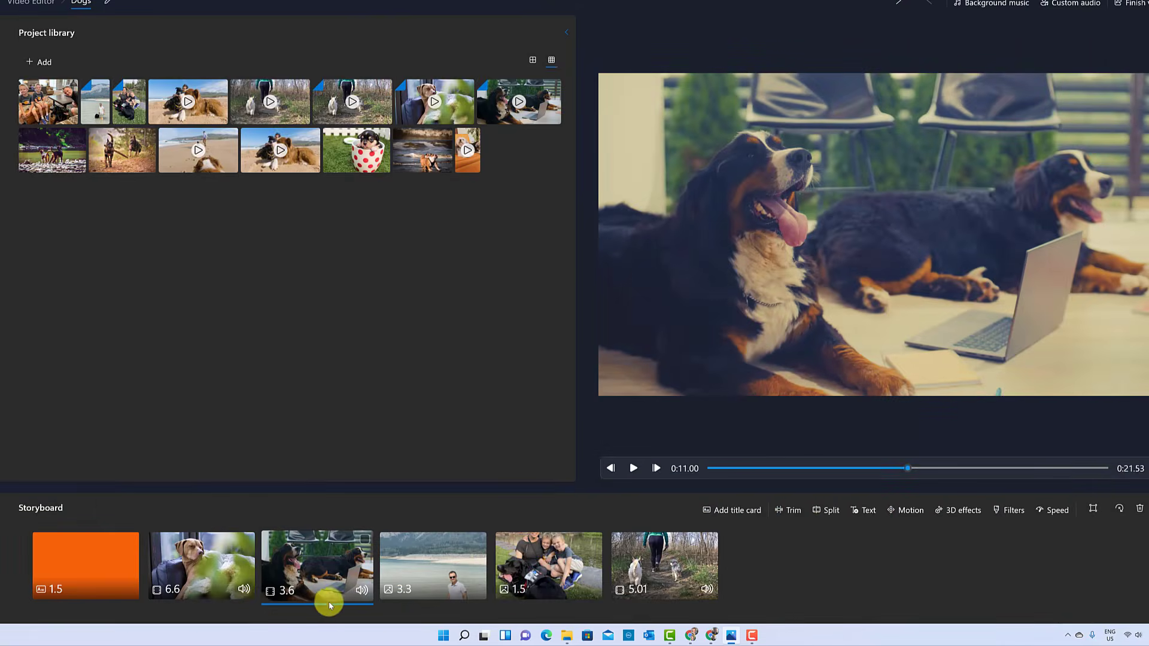
Play the video from the Being Lazy clip into the woodland walk clip and pause it to check the audio
left_click(198, 572)
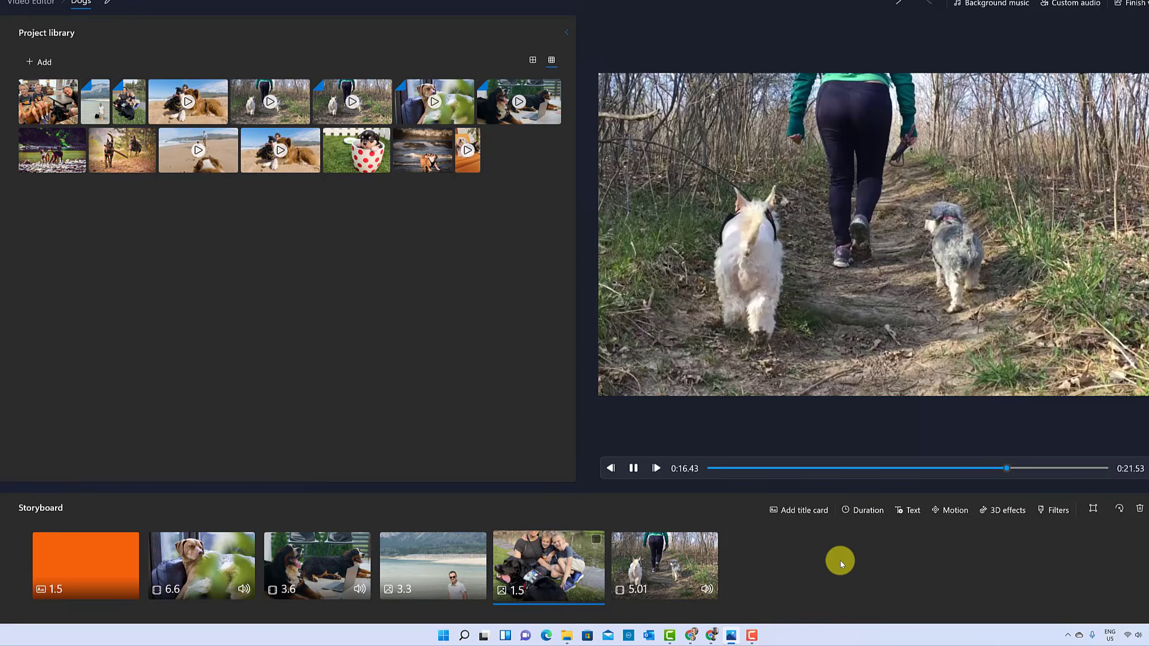
left_click(633, 468)
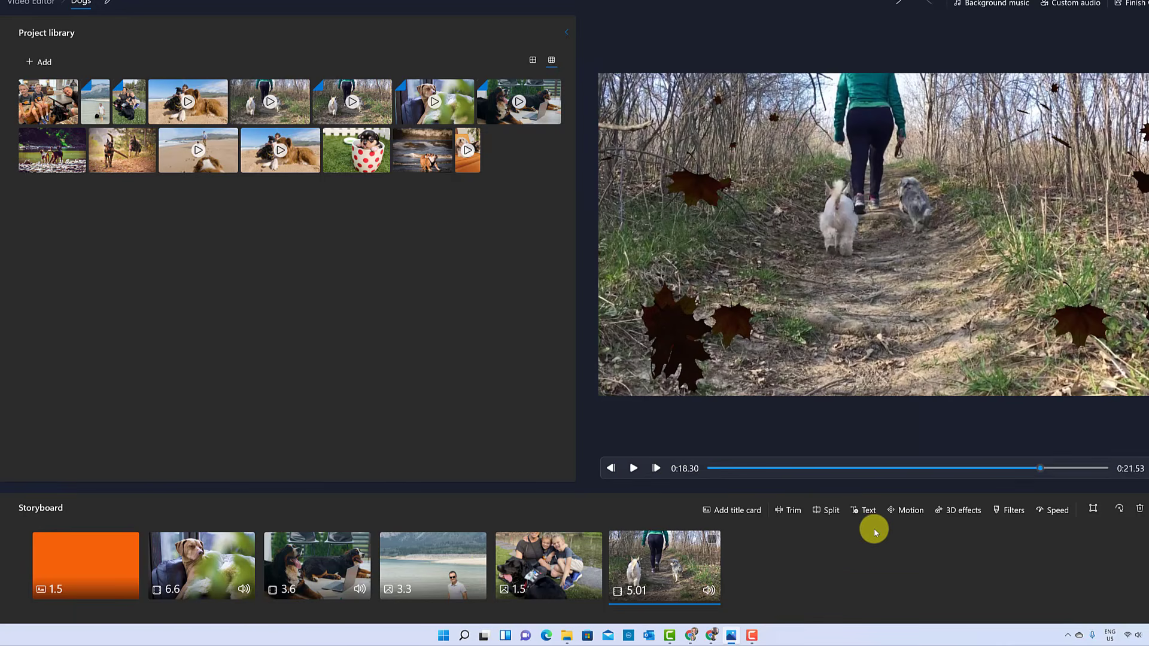
Remove the sneaky-tricks file from the custom audio, keeping only the a-look-out track
right_click(323, 576)
left_click(272, 579)
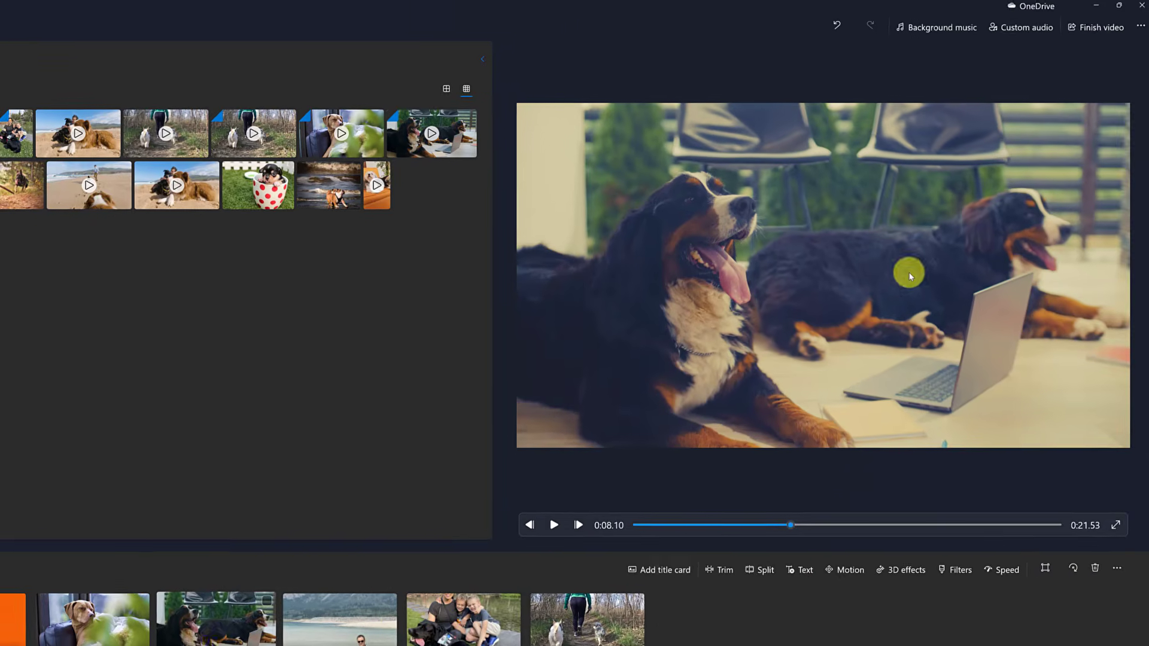
left_click(1021, 31)
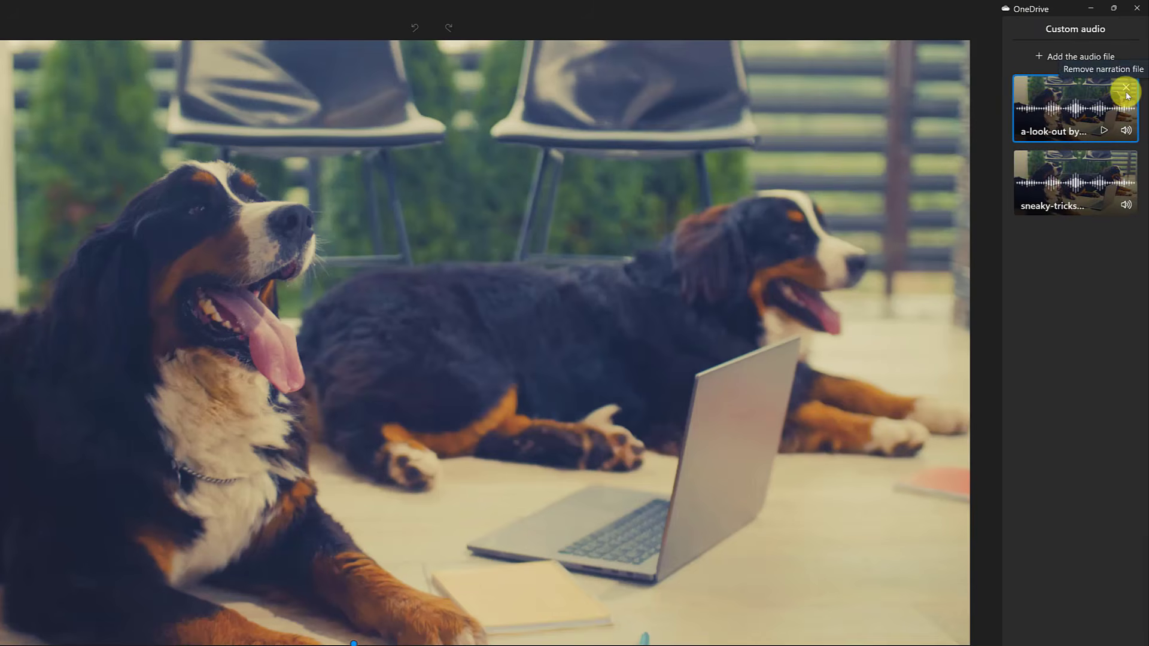
left_click(1127, 163)
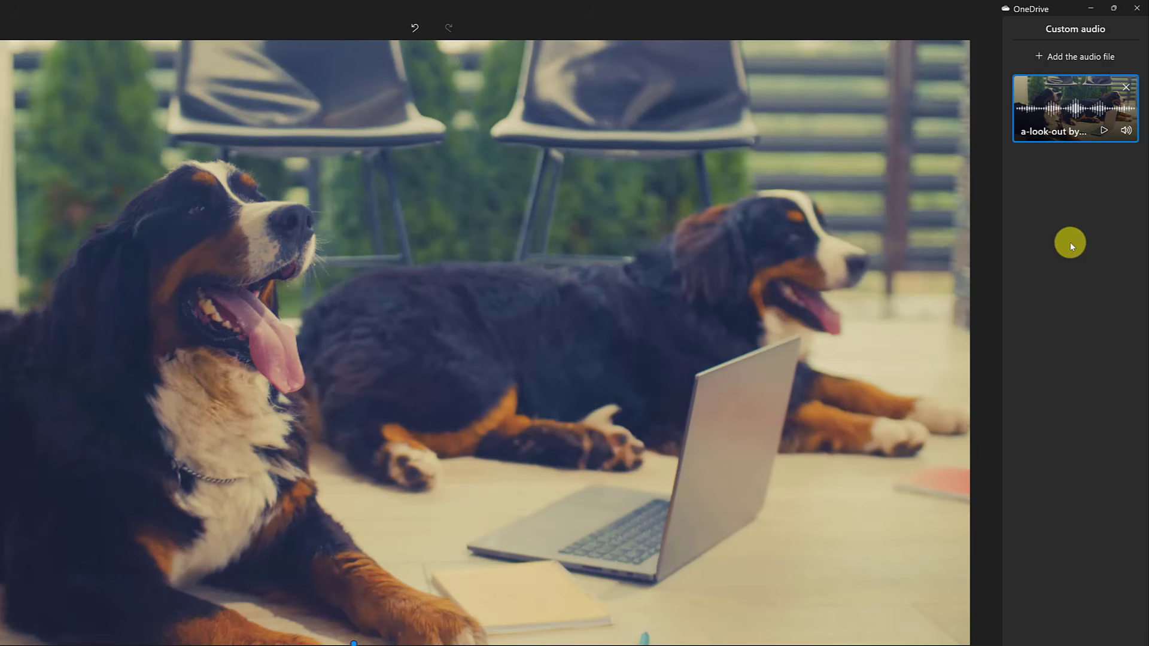
left_click(1029, 633)
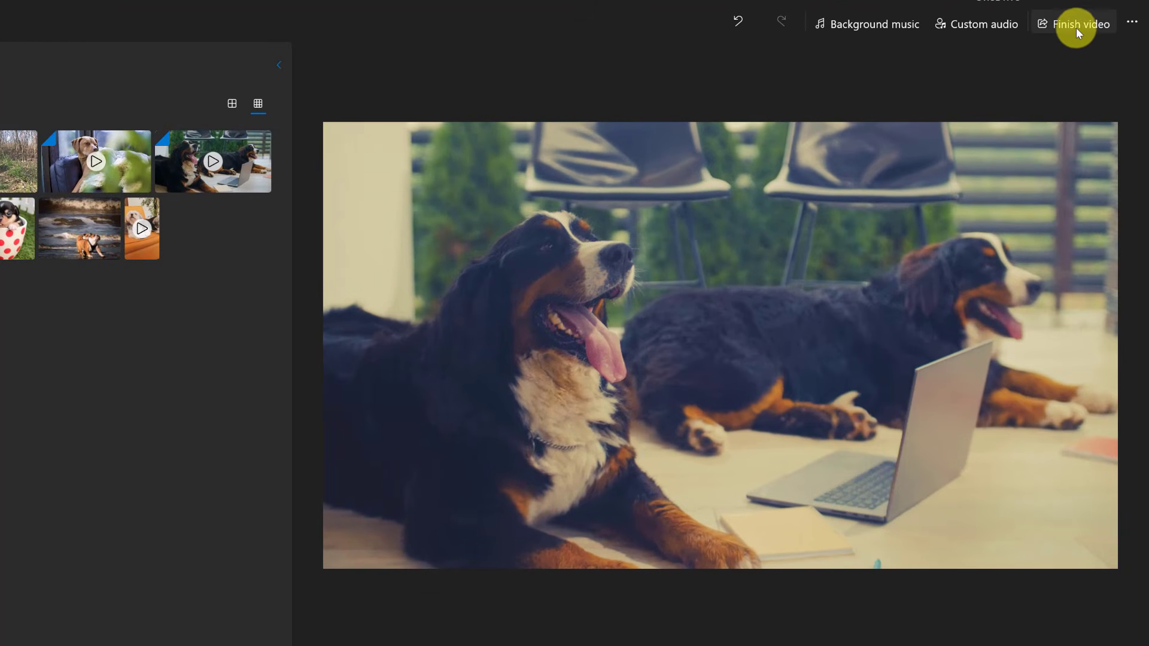
Preview the Classic theme, but apply the Joy theme to the whole video
left_click(1131, 25)
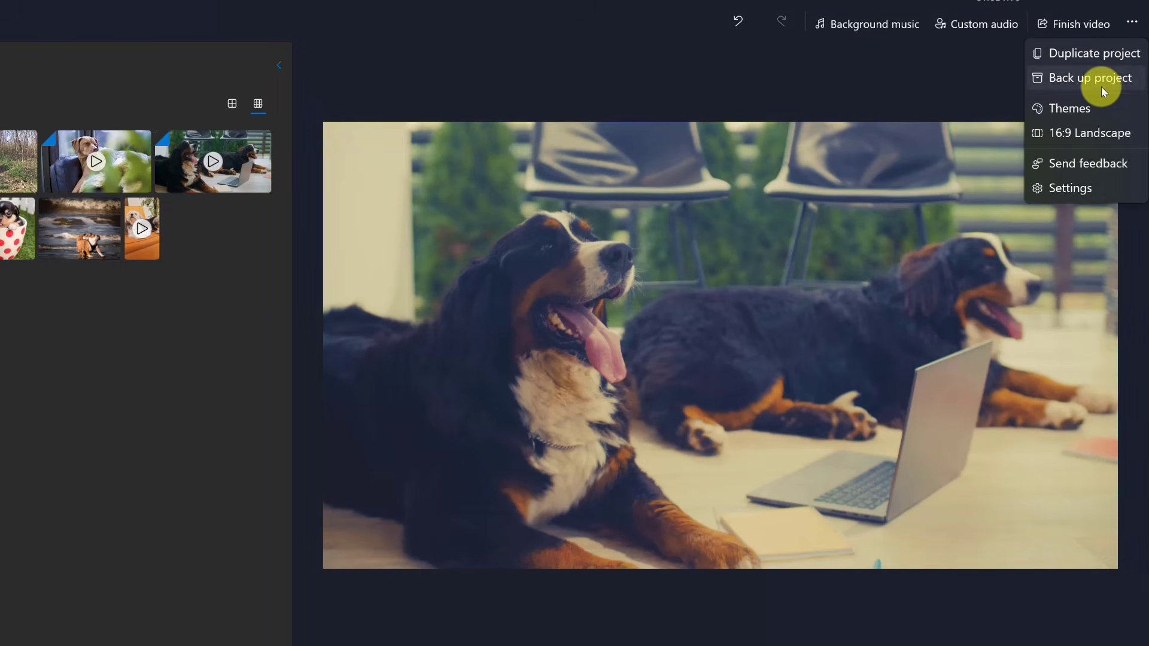
left_click(1082, 110)
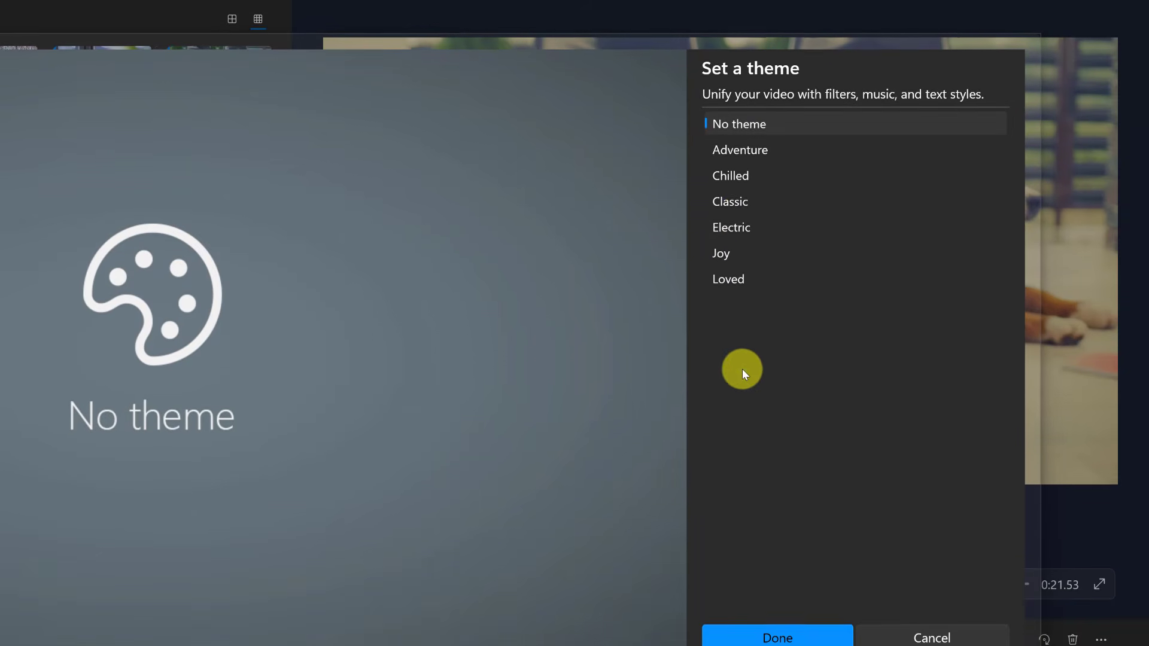
left_click(736, 200)
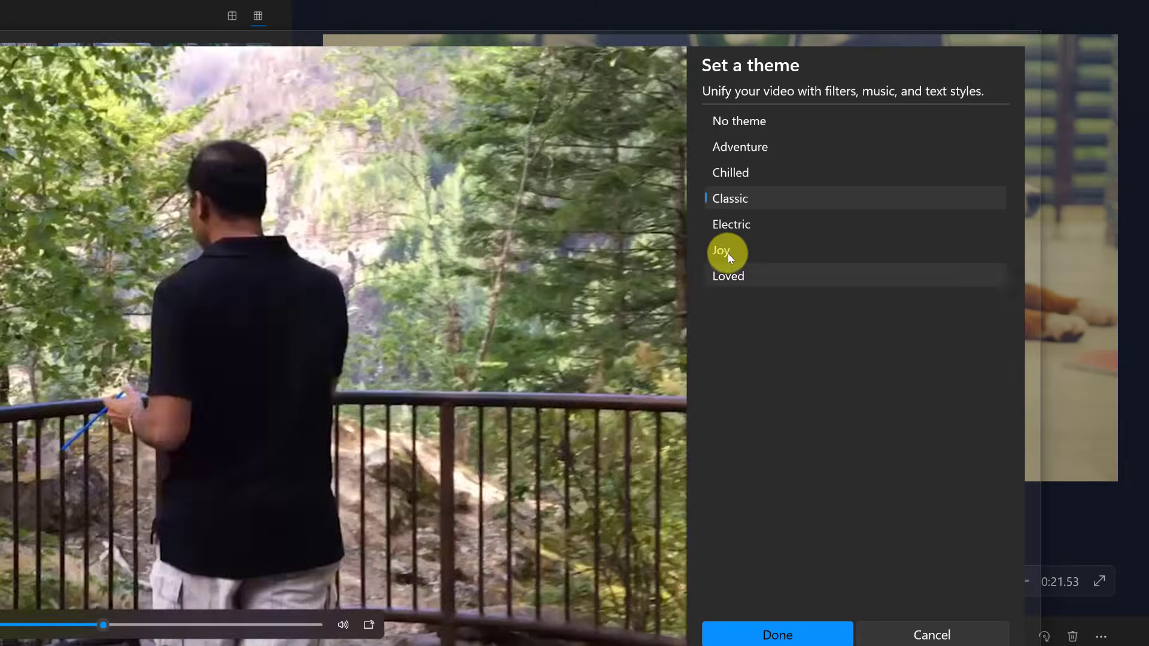
left_click(725, 250)
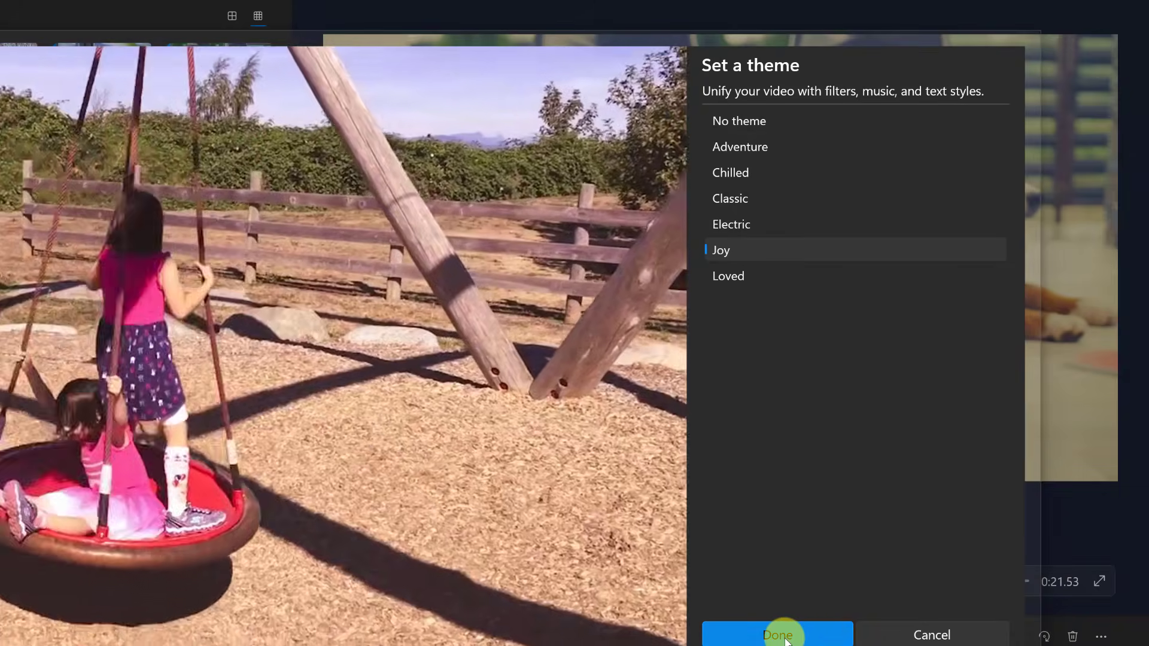
left_click(778, 635)
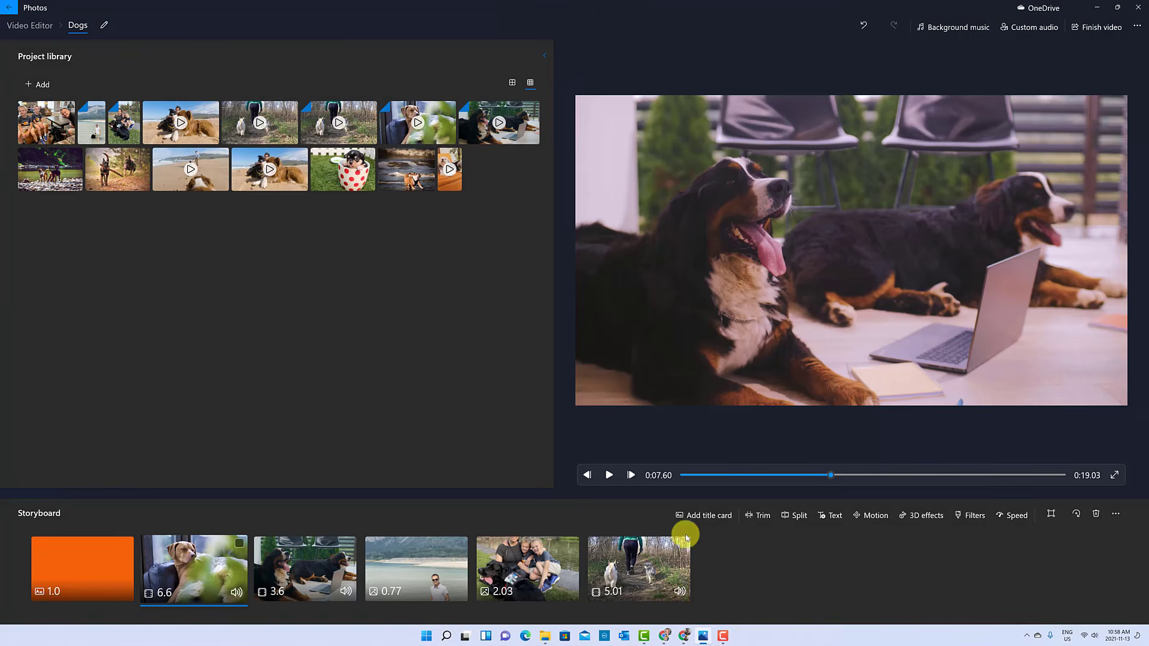
Play the video from the opening title card into the Being Lazy clip to check the Joy theme
left_click(45, 594)
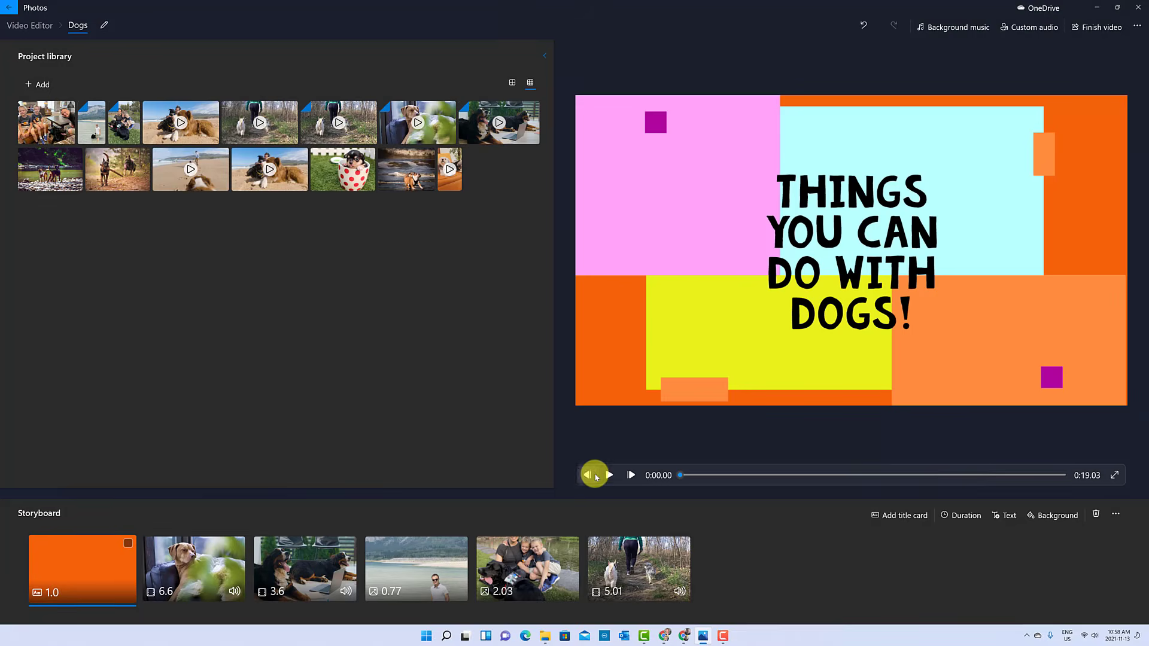
left_click(609, 476)
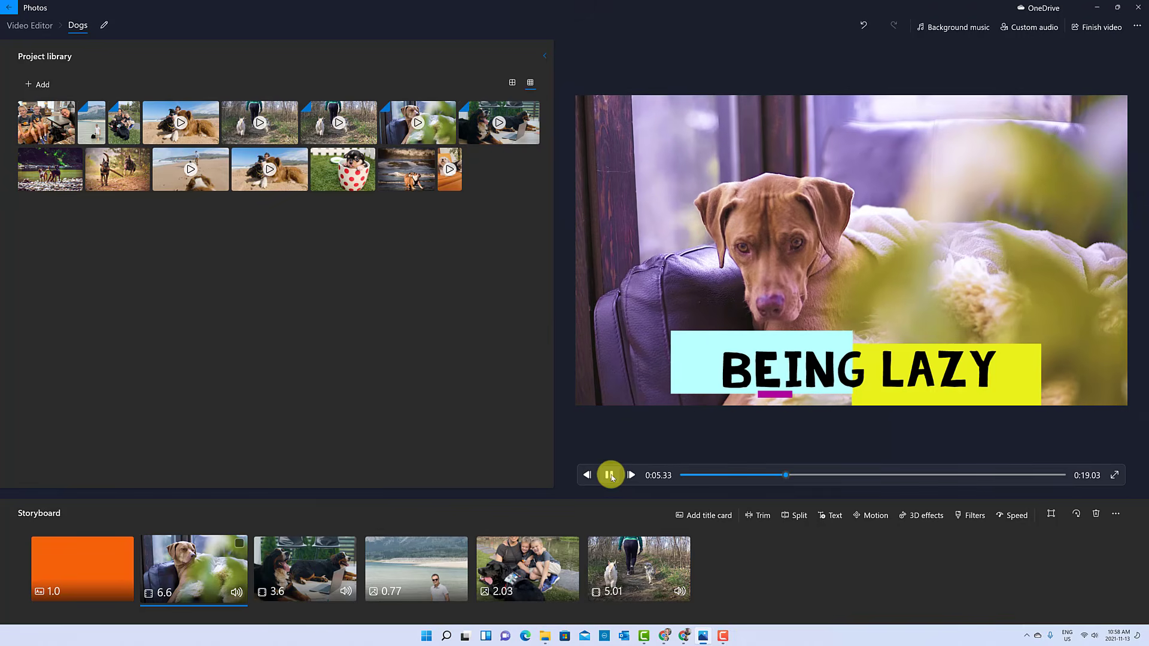
left_click(605, 476)
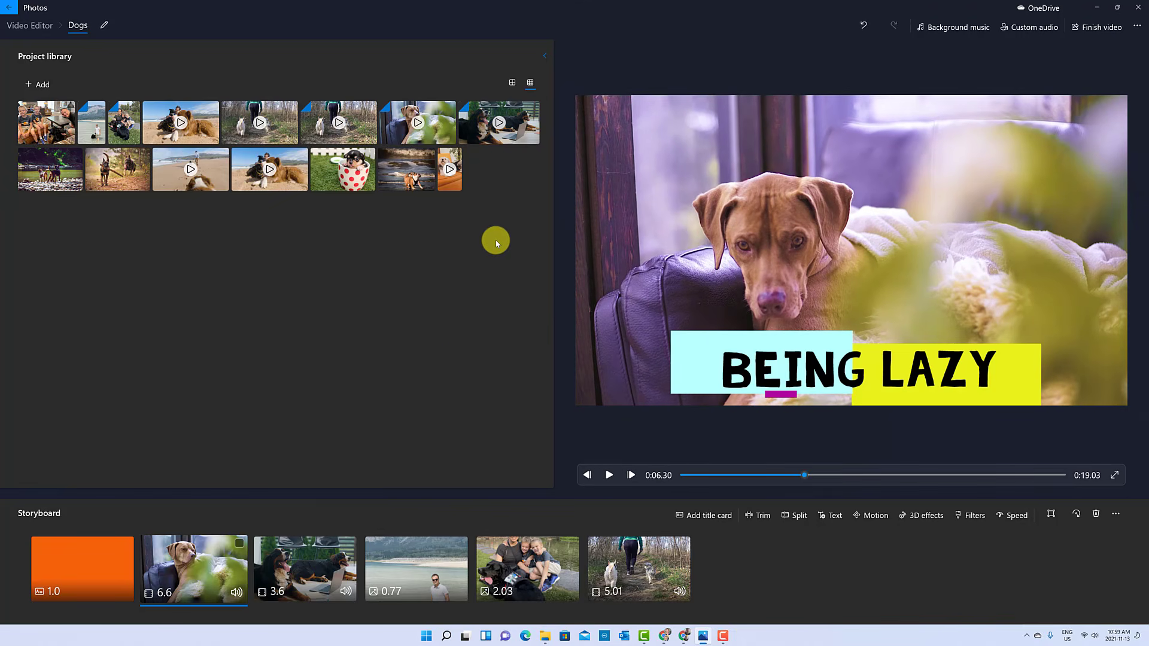
left_click(1138, 27)
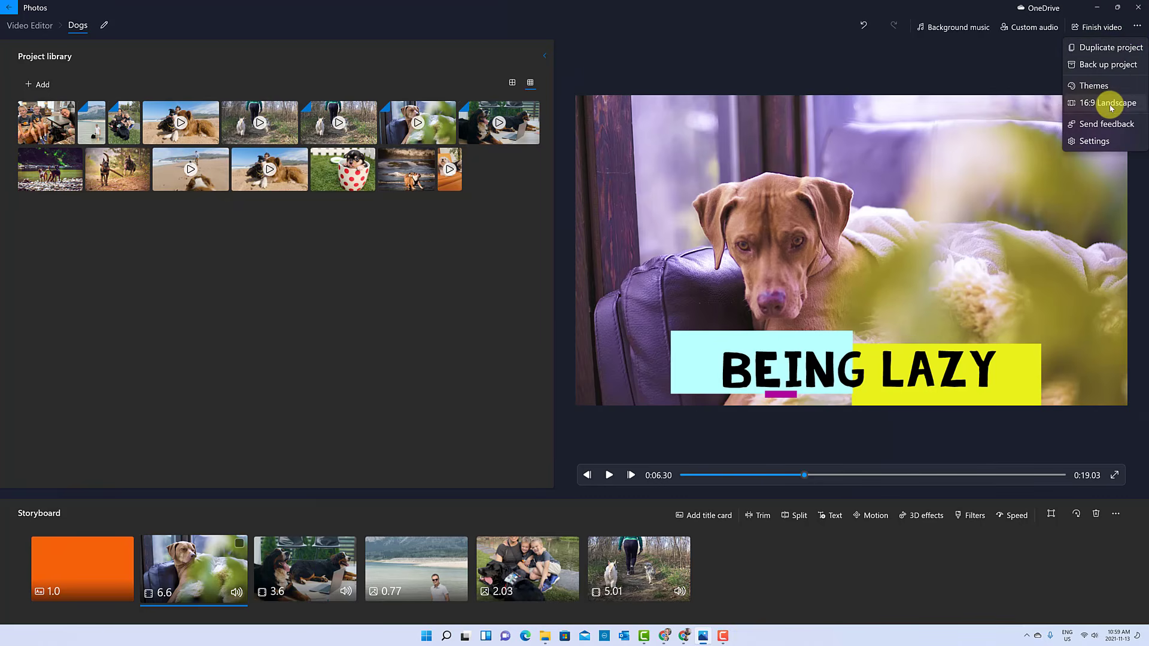
mouse_move(1117, 101)
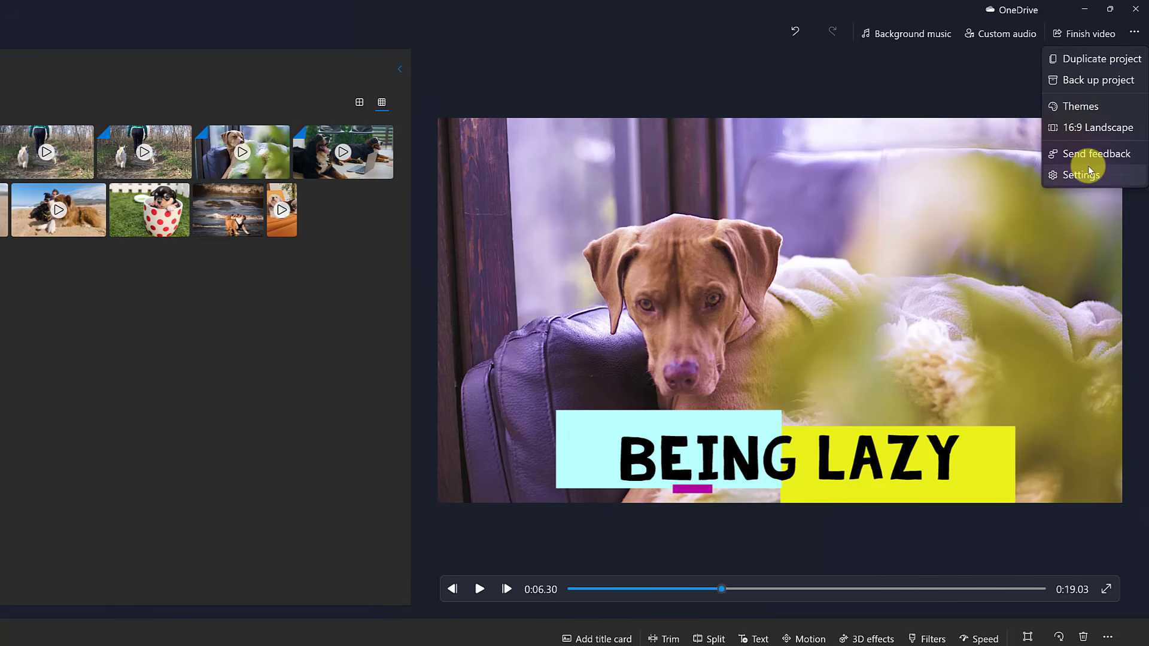
left_click(999, 80)
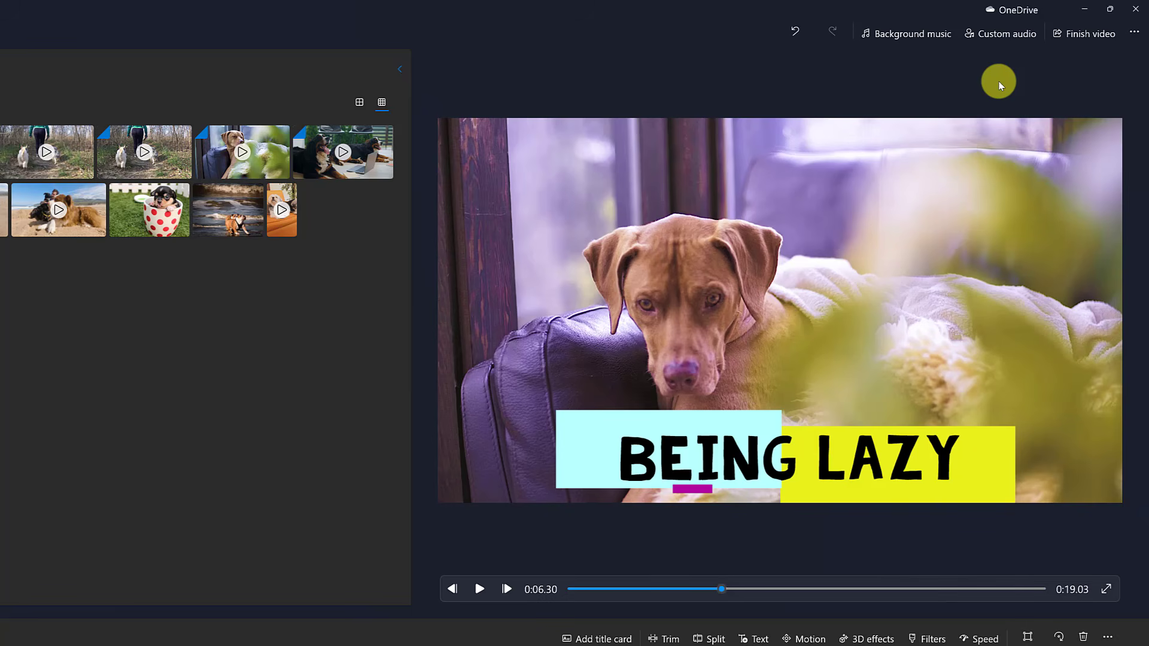
Start finishing the video at High 1080p quality with hardware-accelerated encoding enabled
left_click(1086, 40)
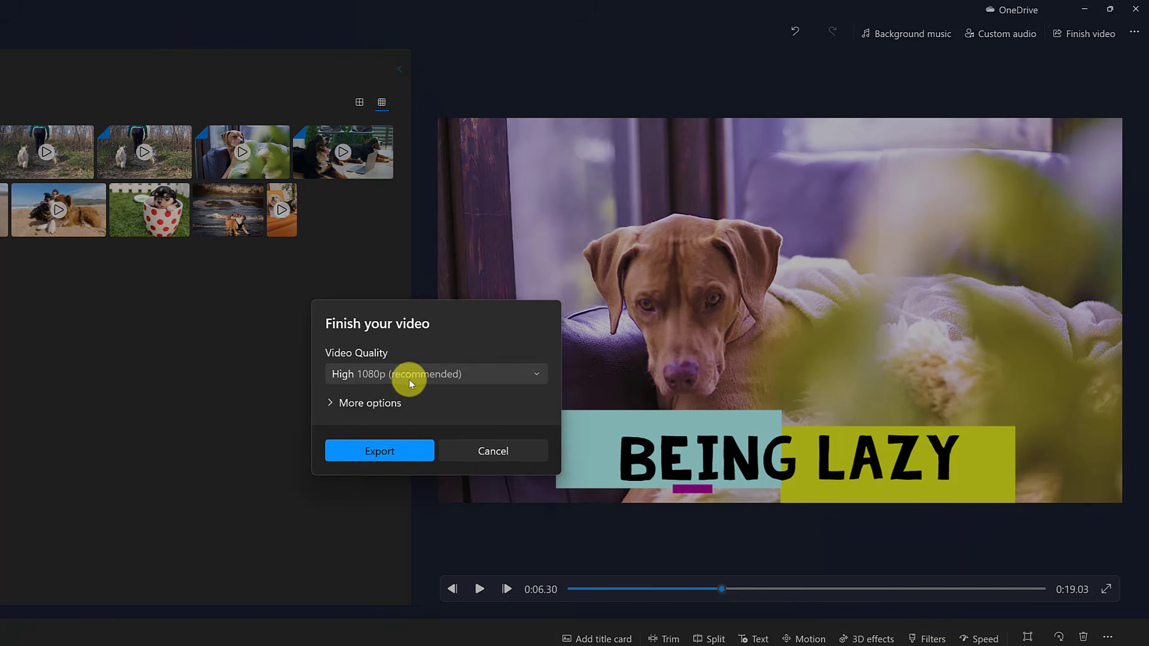
left_click(460, 377)
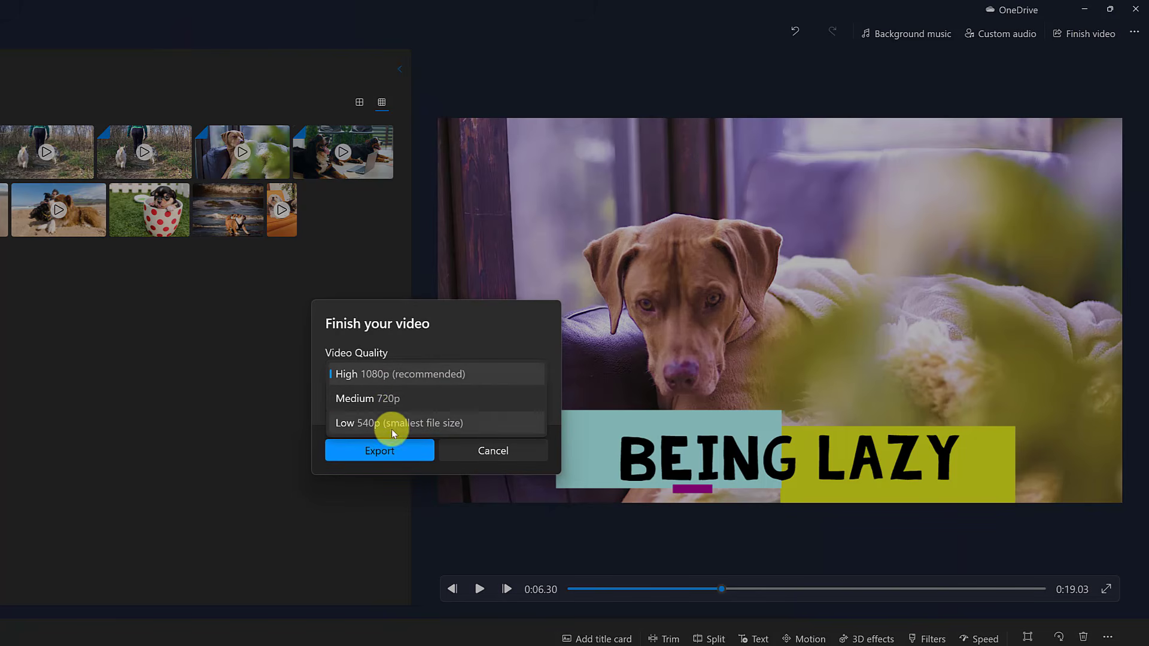
left_click(437, 372)
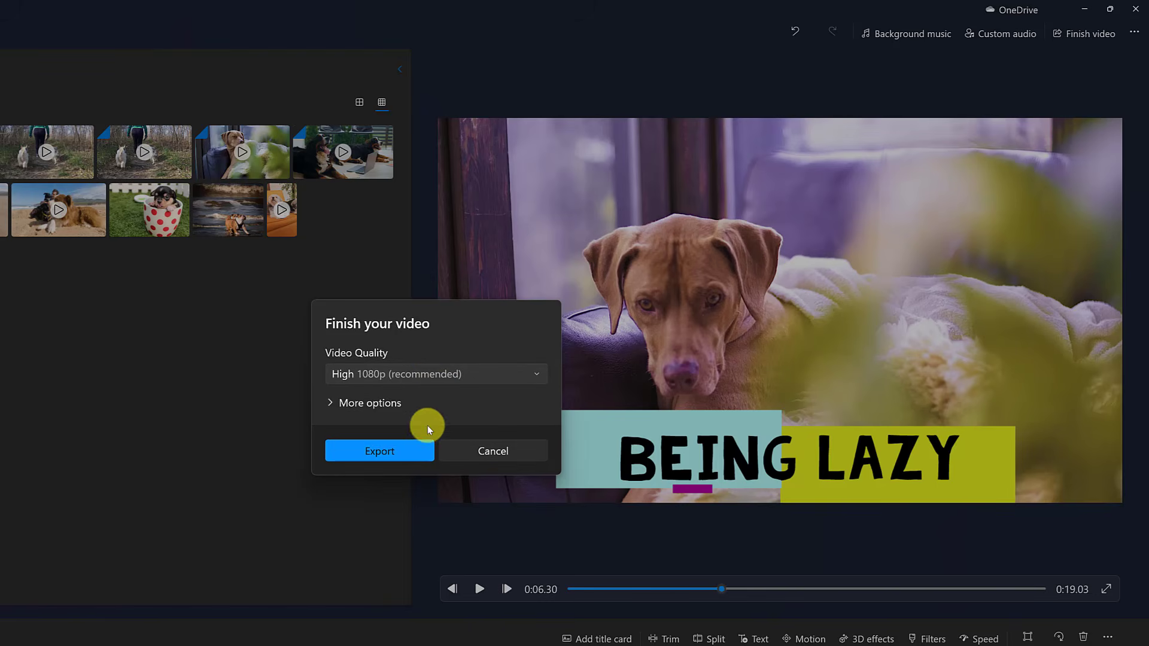
left_click(333, 403)
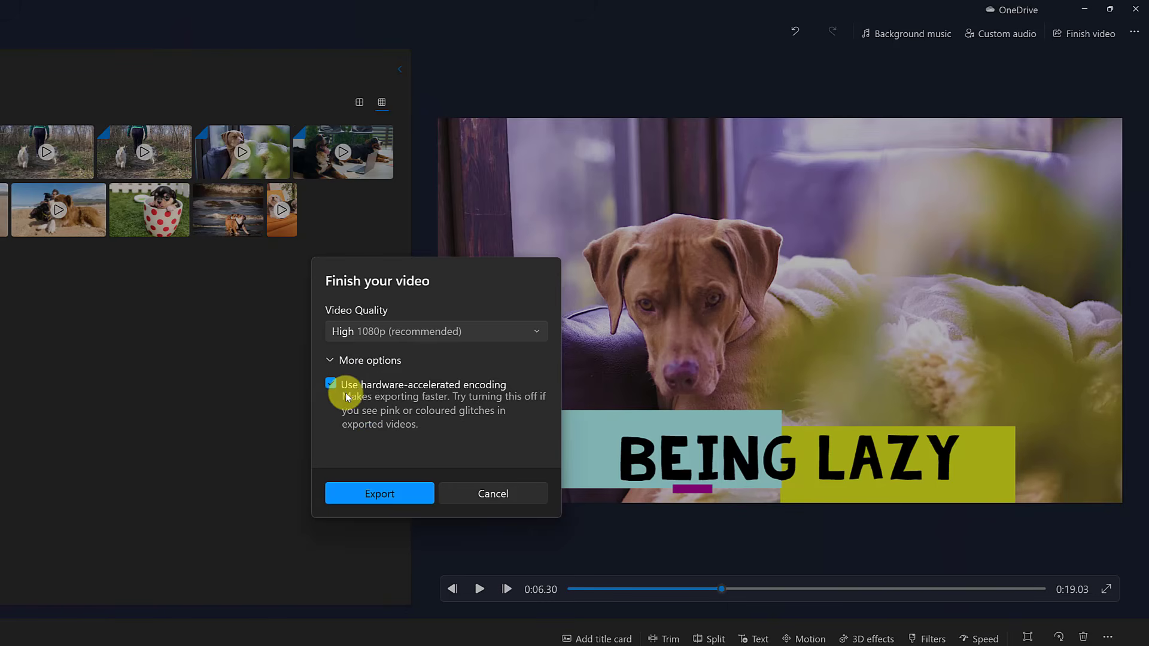
left_click(393, 498)
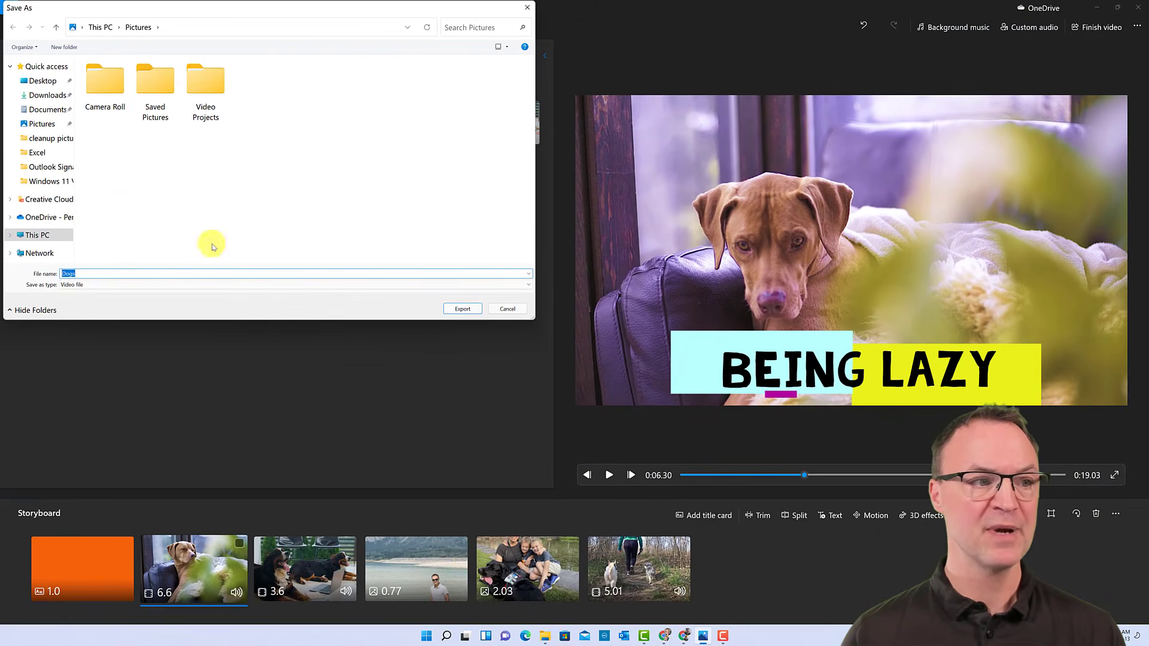
Export the video as Dogs into the Windows 11 Video Editor folder on the Desktop
left_click(41, 81)
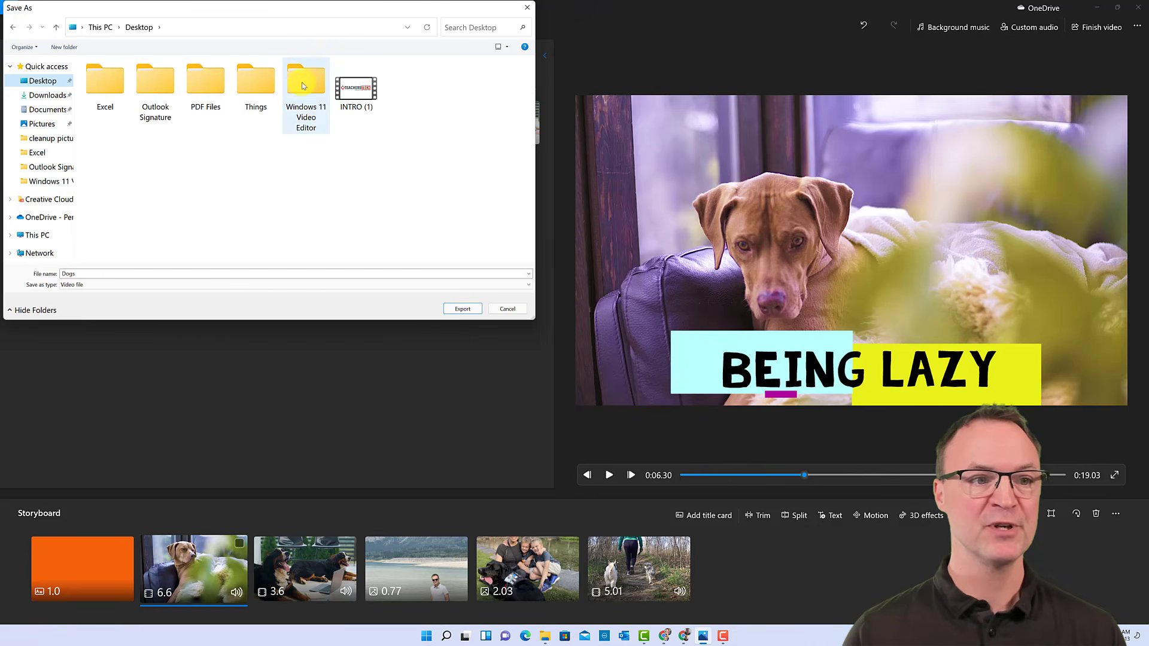
double_click(303, 85)
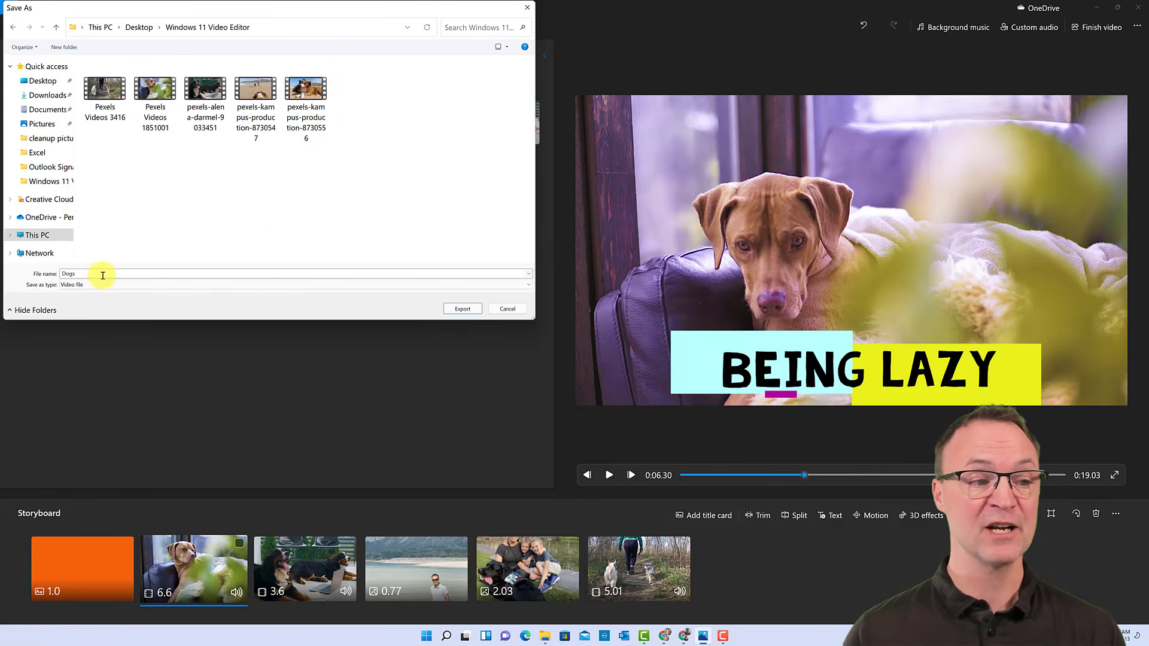
left_click(458, 310)
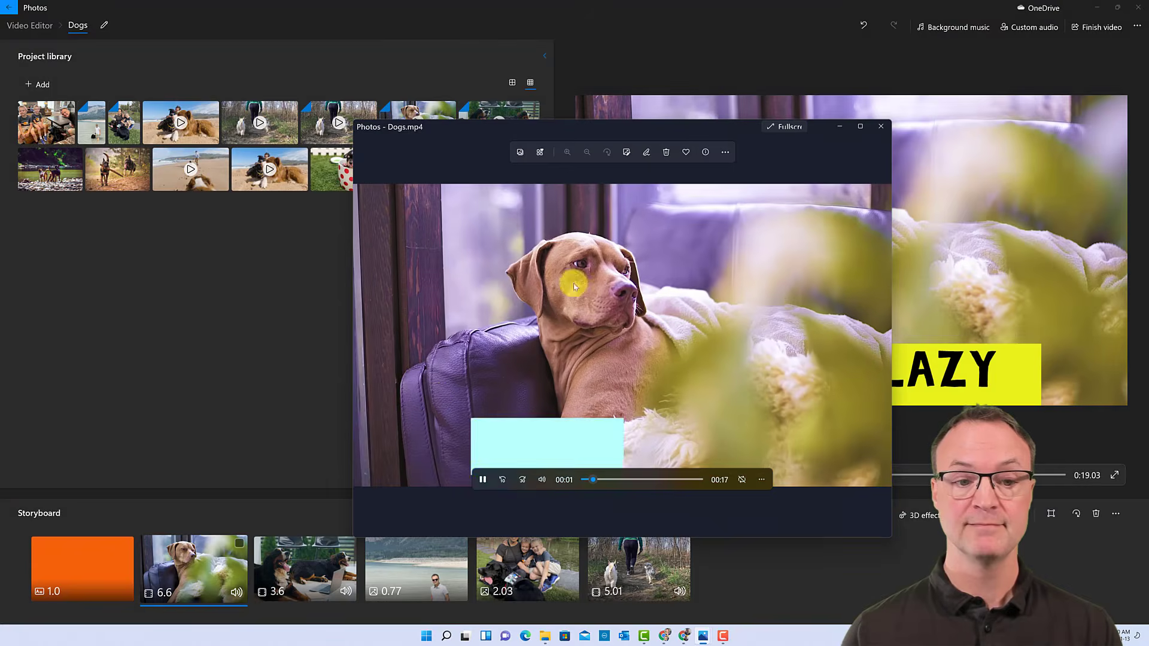
Move the Dogs.mp4 player window aside and watch the exported video, pausing it in the two-dog laptop clip
left_click_drag(495, 125, 312, 83)
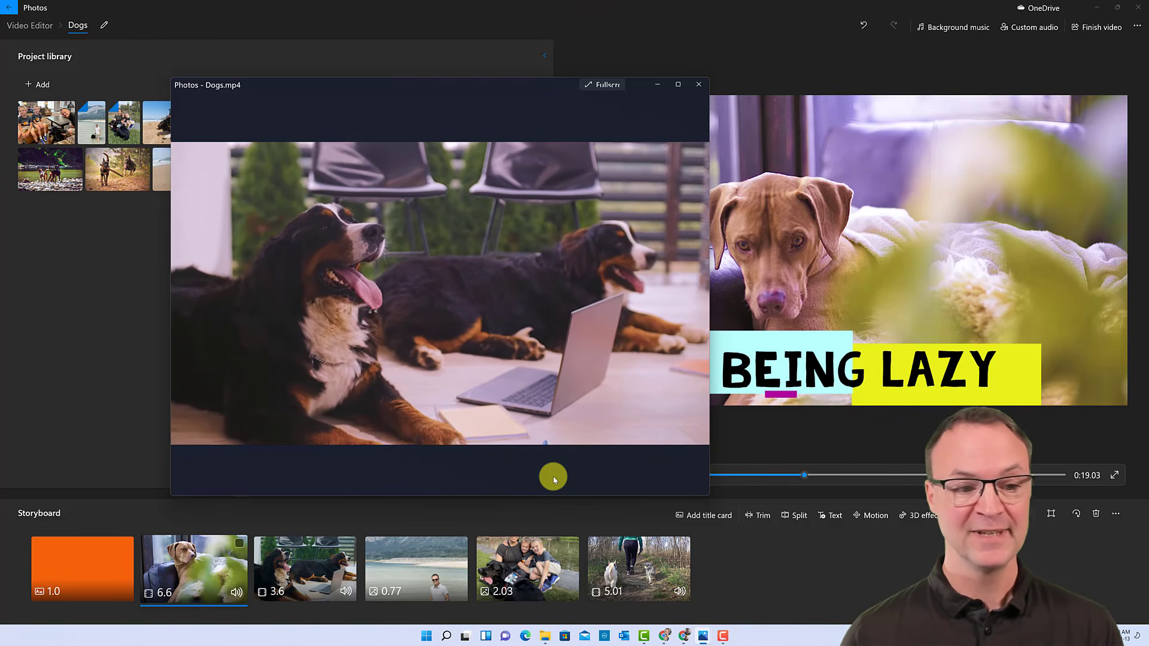
left_click(302, 439)
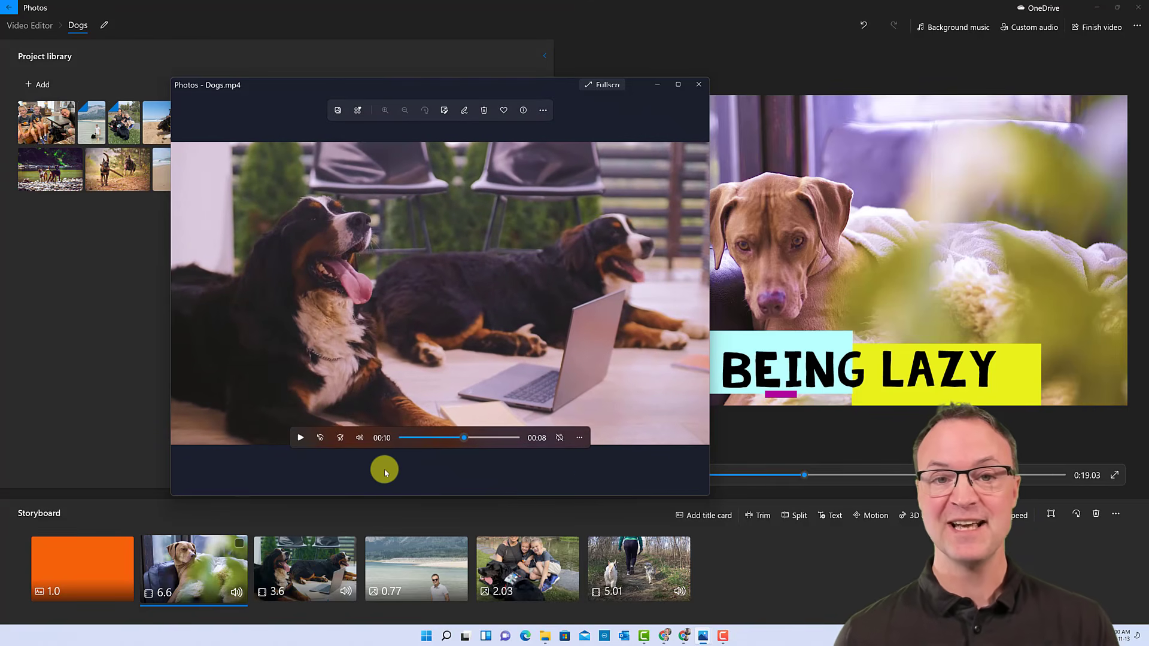